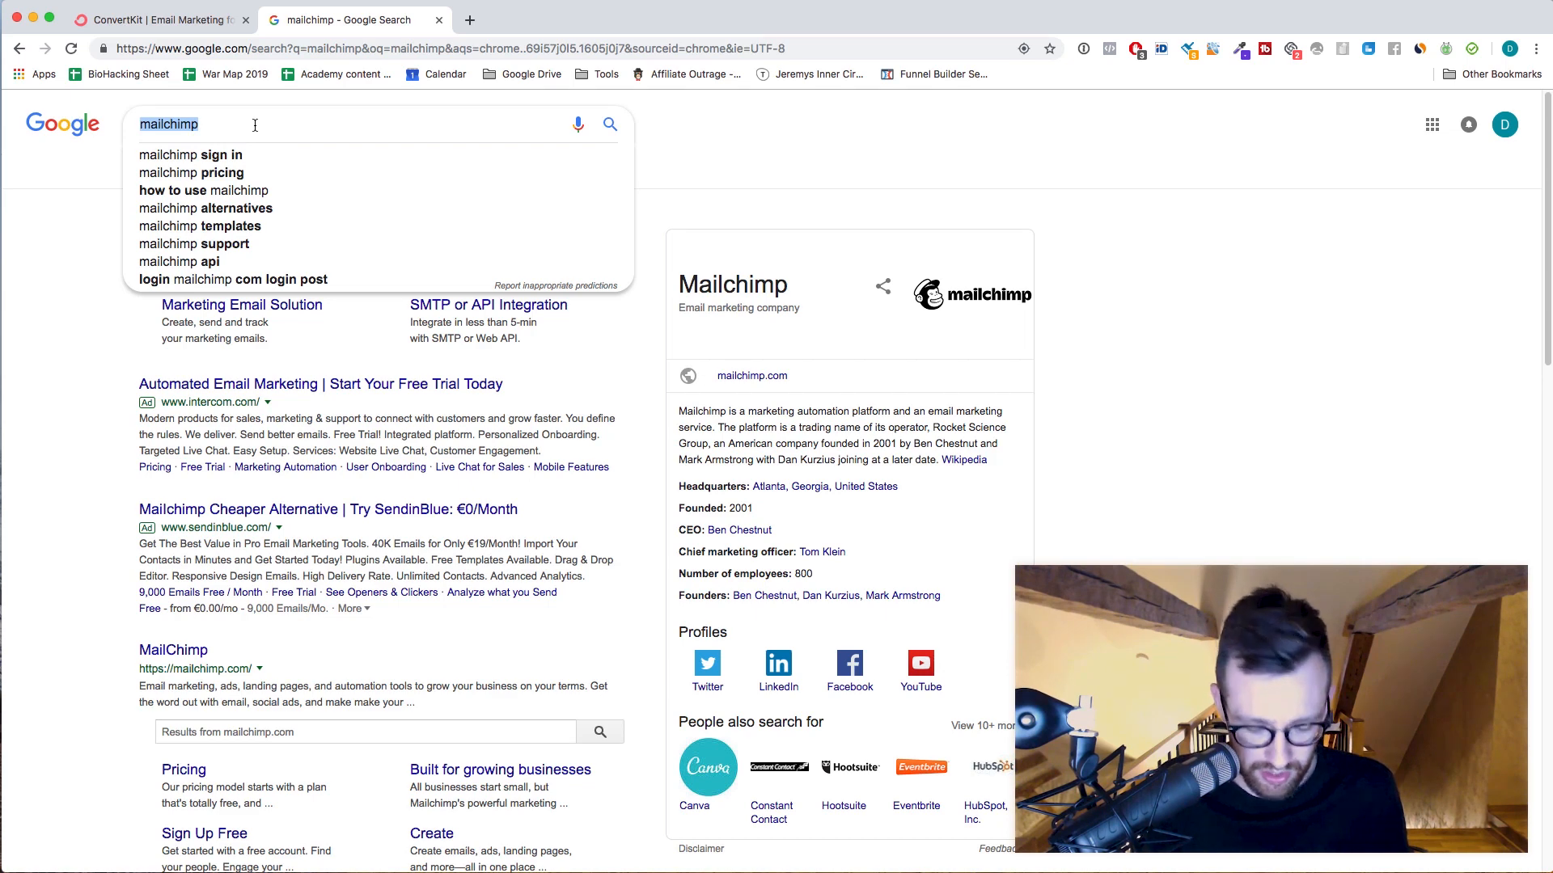
Search Google for drip and for aweber, and close the search results tab.
text(drip)
key(Return)
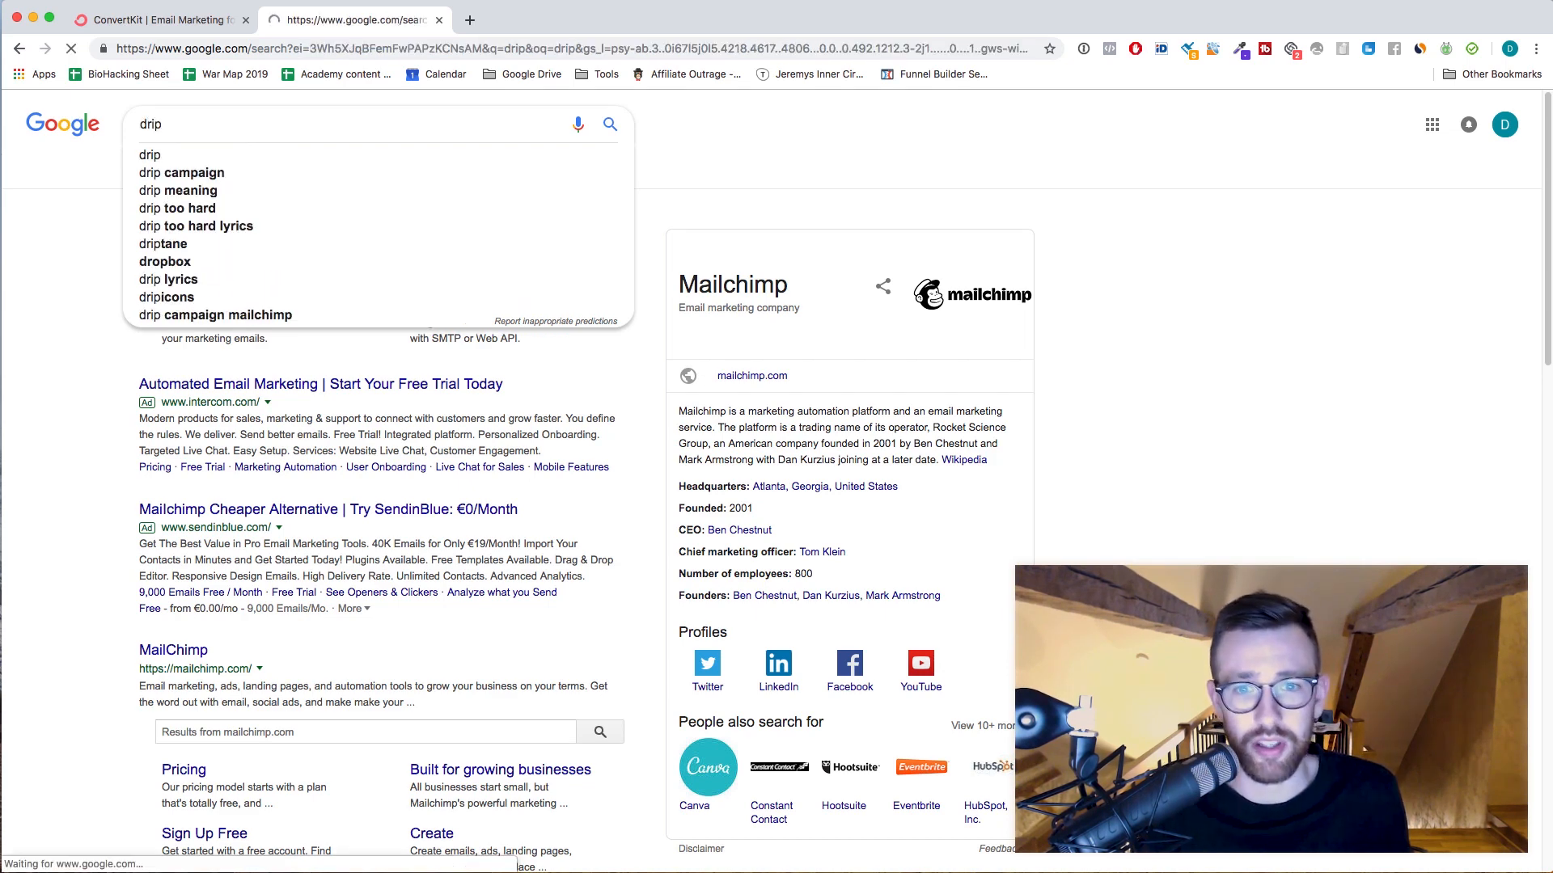
click(260, 129)
key(super+a)
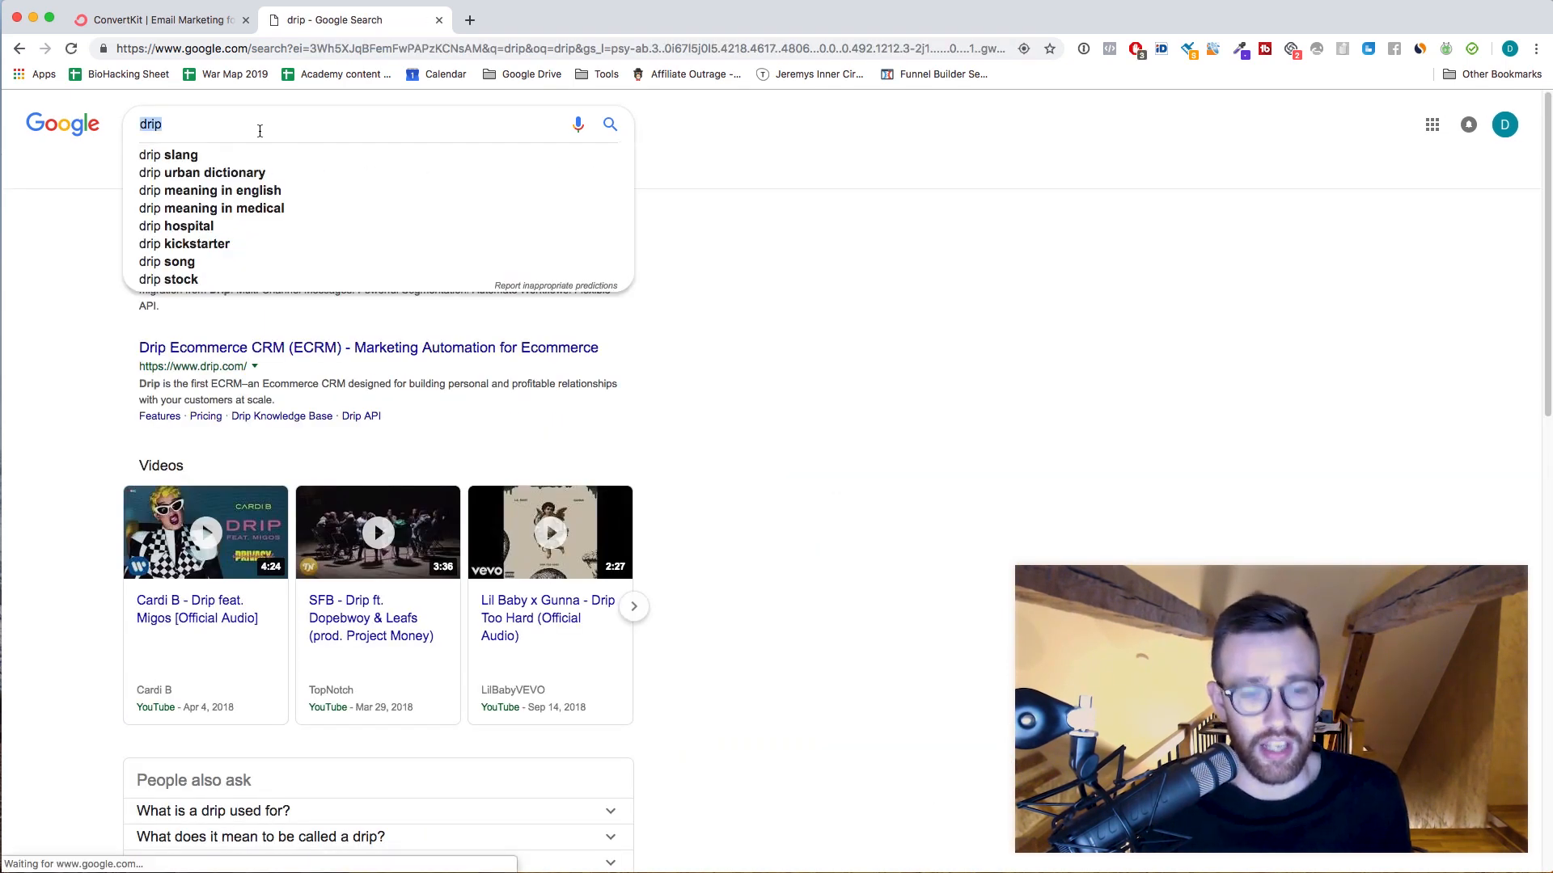
text(aweber)
key(Return)
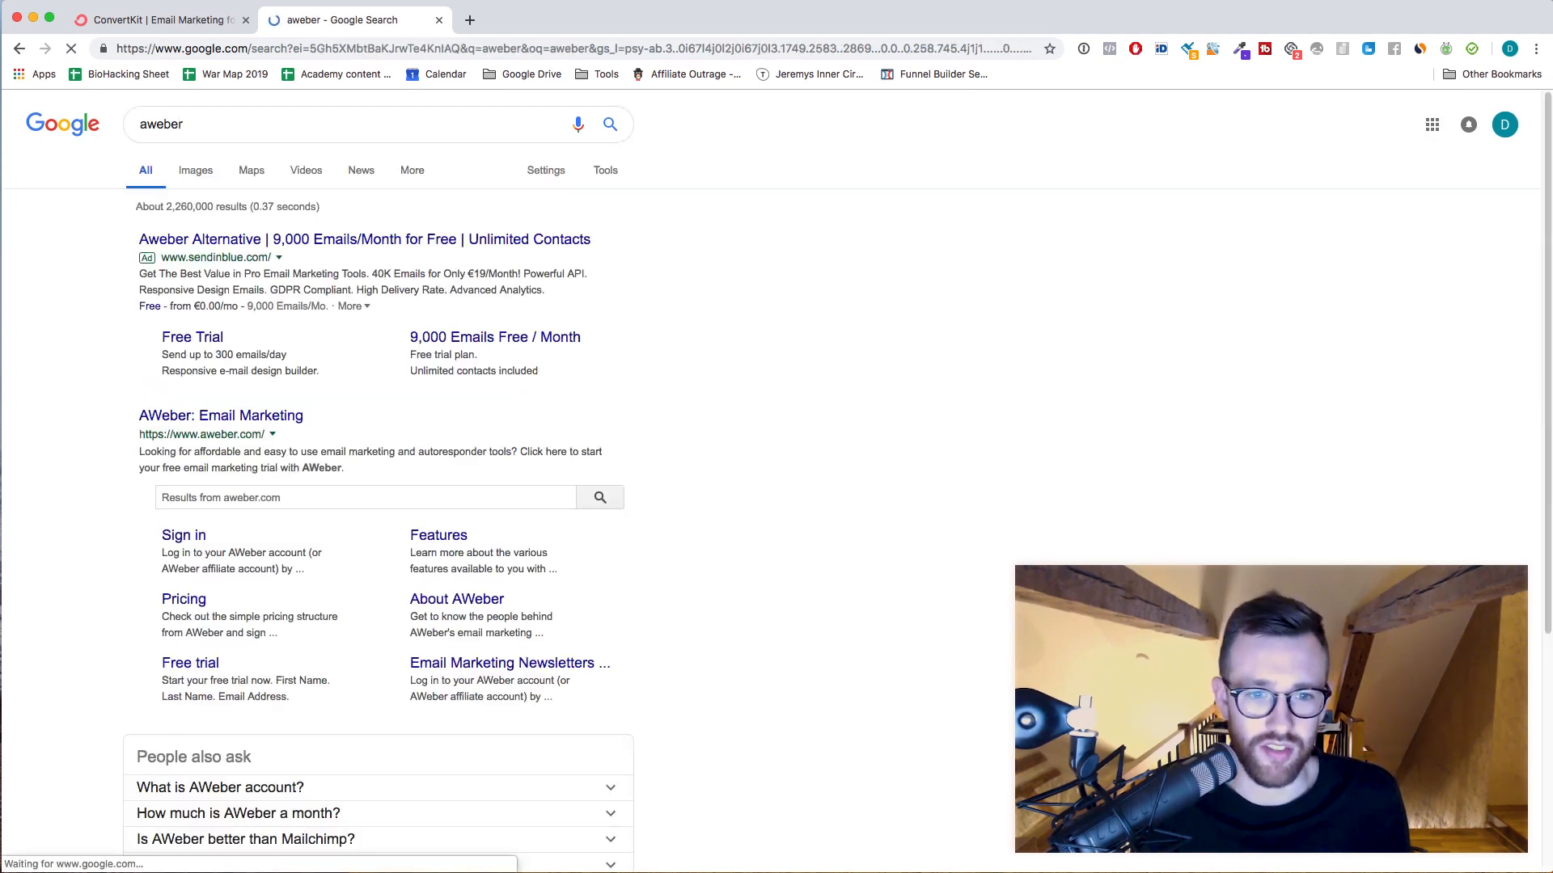
click(439, 19)
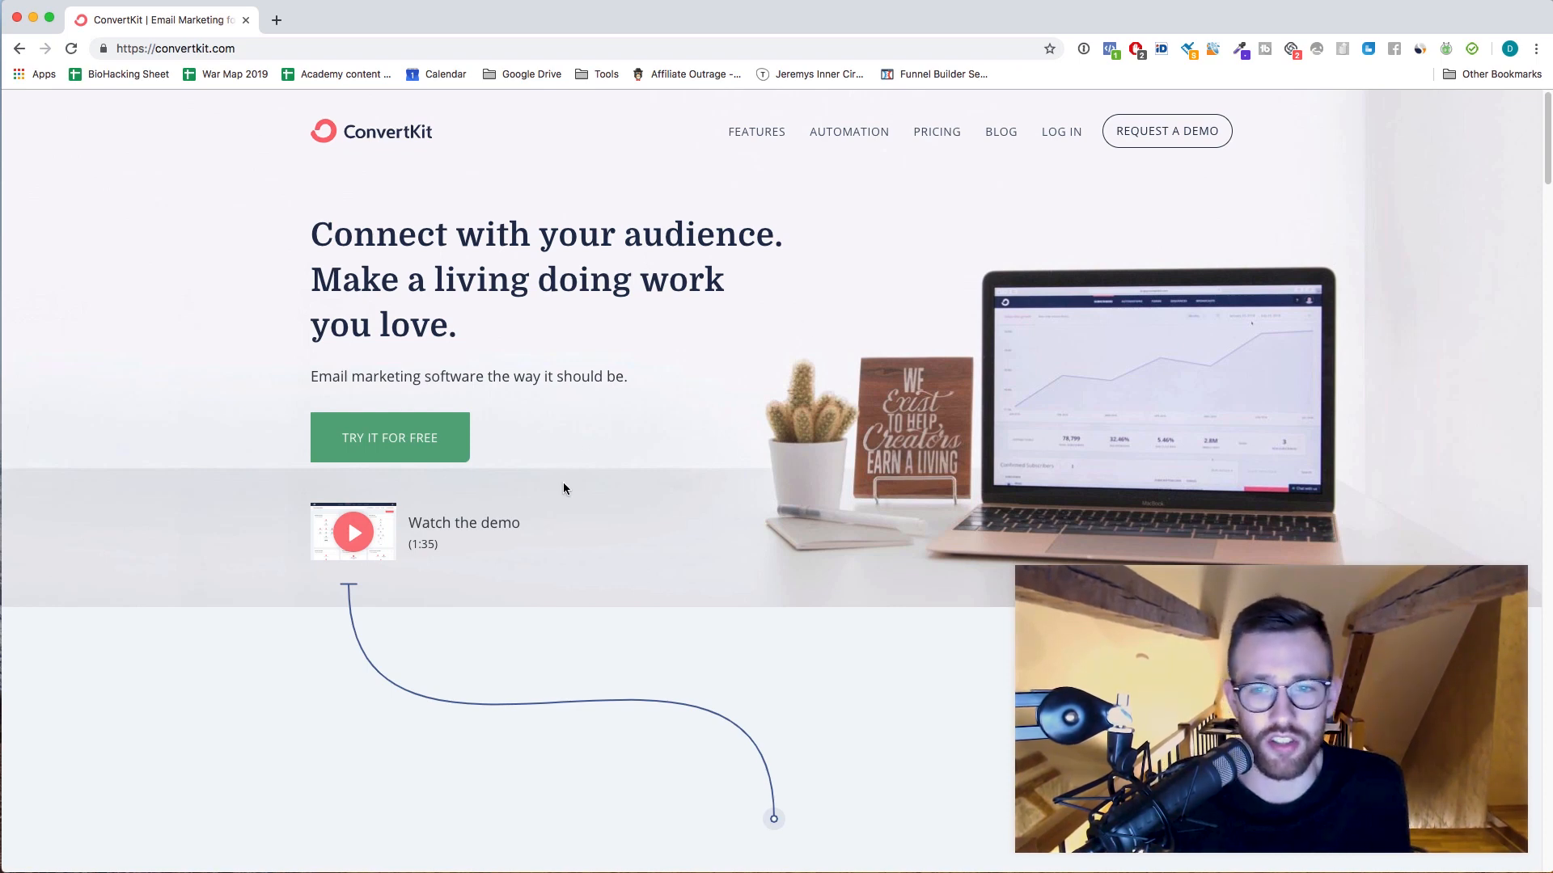
Look through the ConvertKit homepage sections on audience growth, tags and segments, and visual automations.
scroll(633, 433, down, 6)
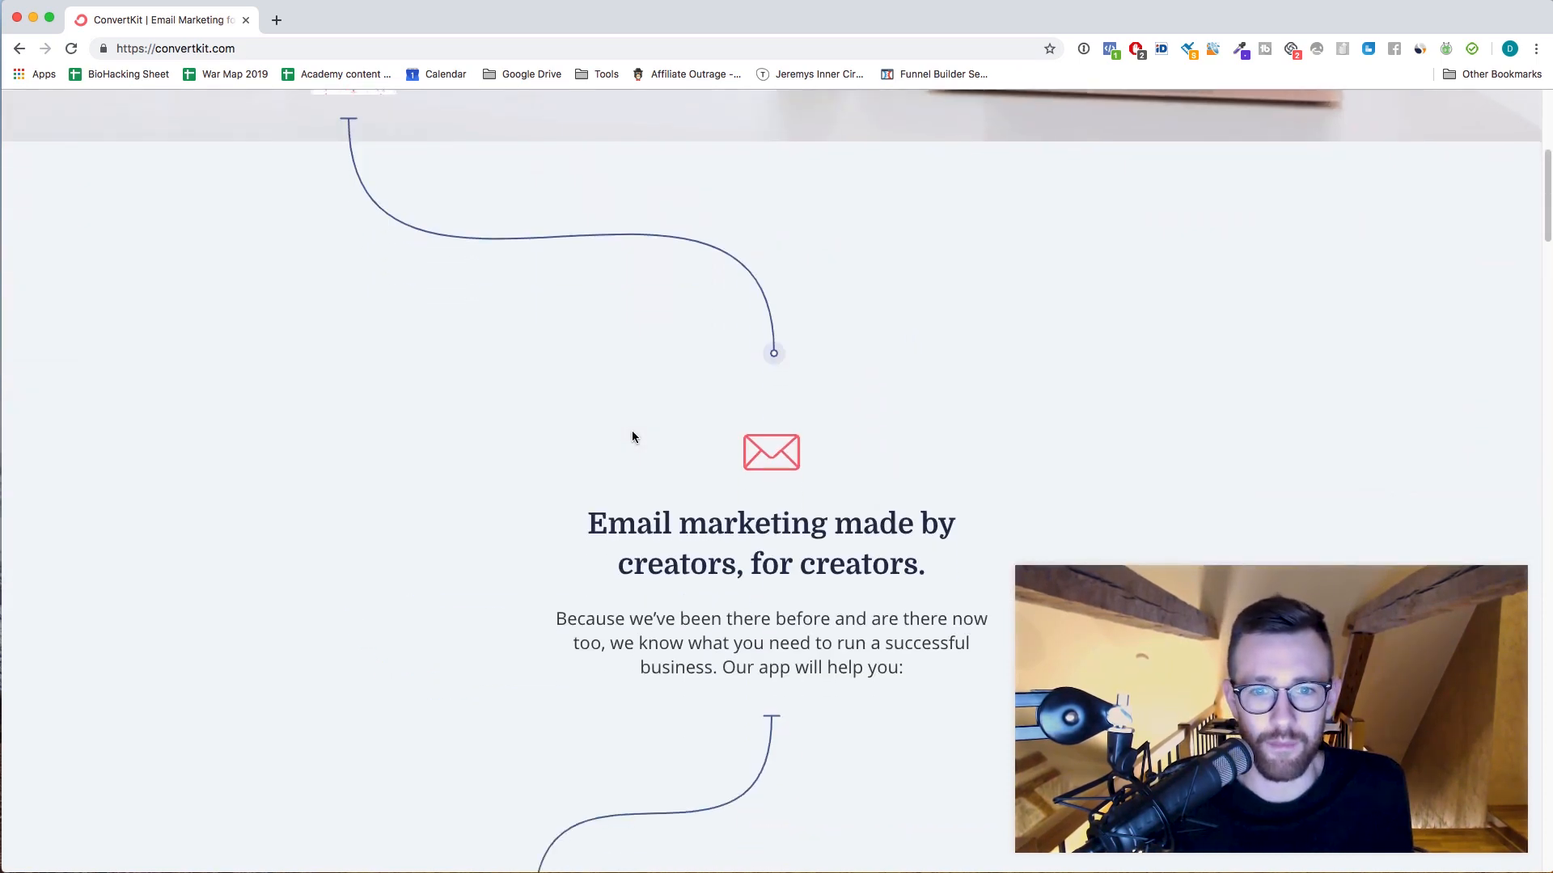
scroll(794, 472, down, 10)
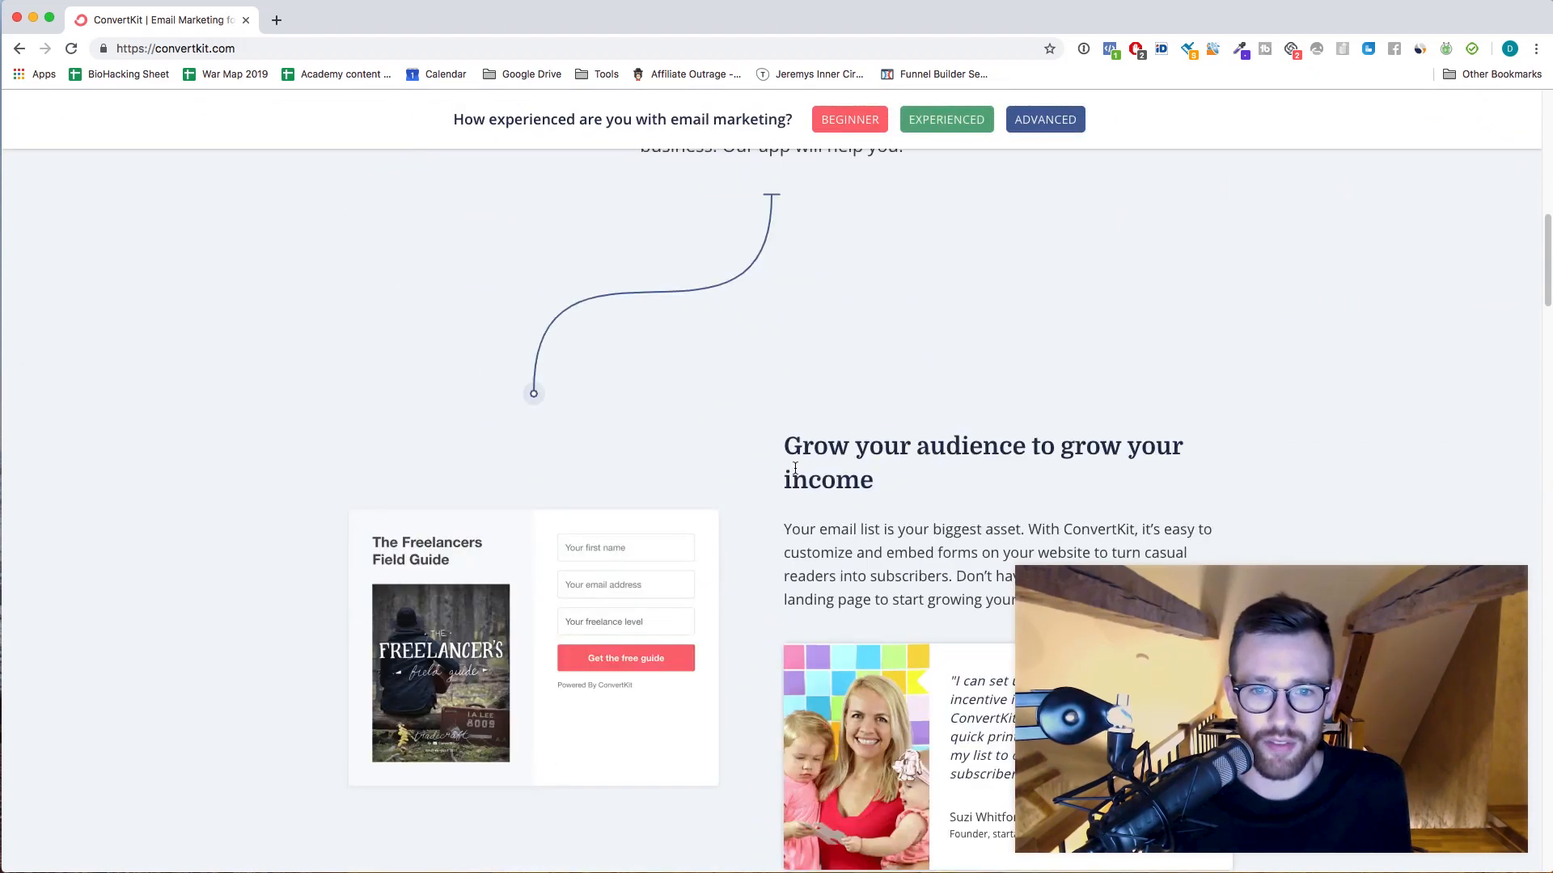
scroll(797, 440, down, 12)
scroll(798, 441, up, 15)
scroll(856, 551, down, 12)
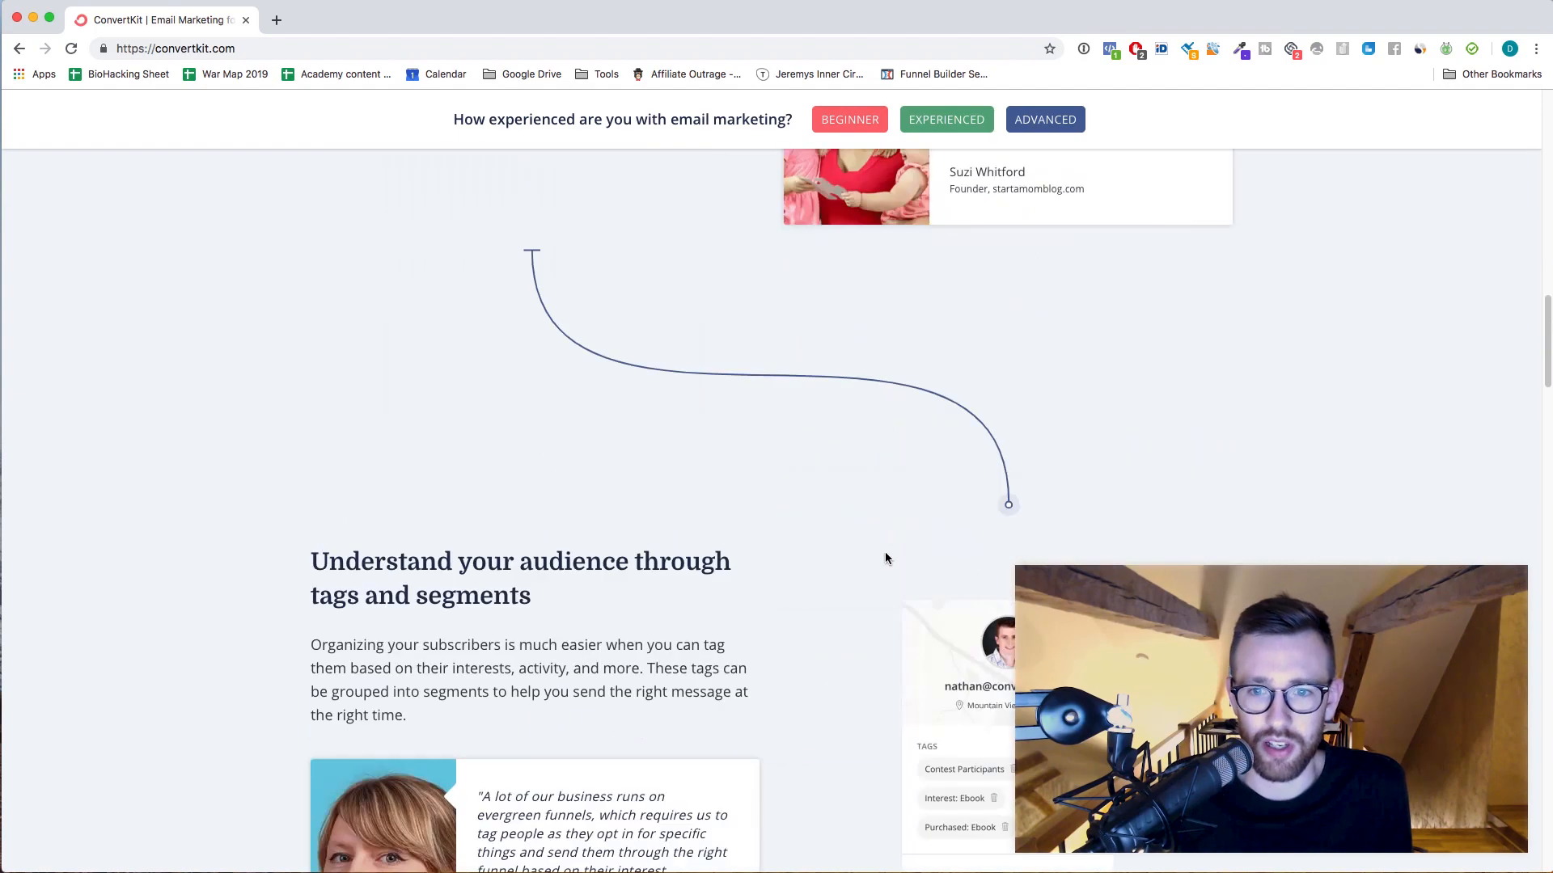
scroll(883, 556, down, 8)
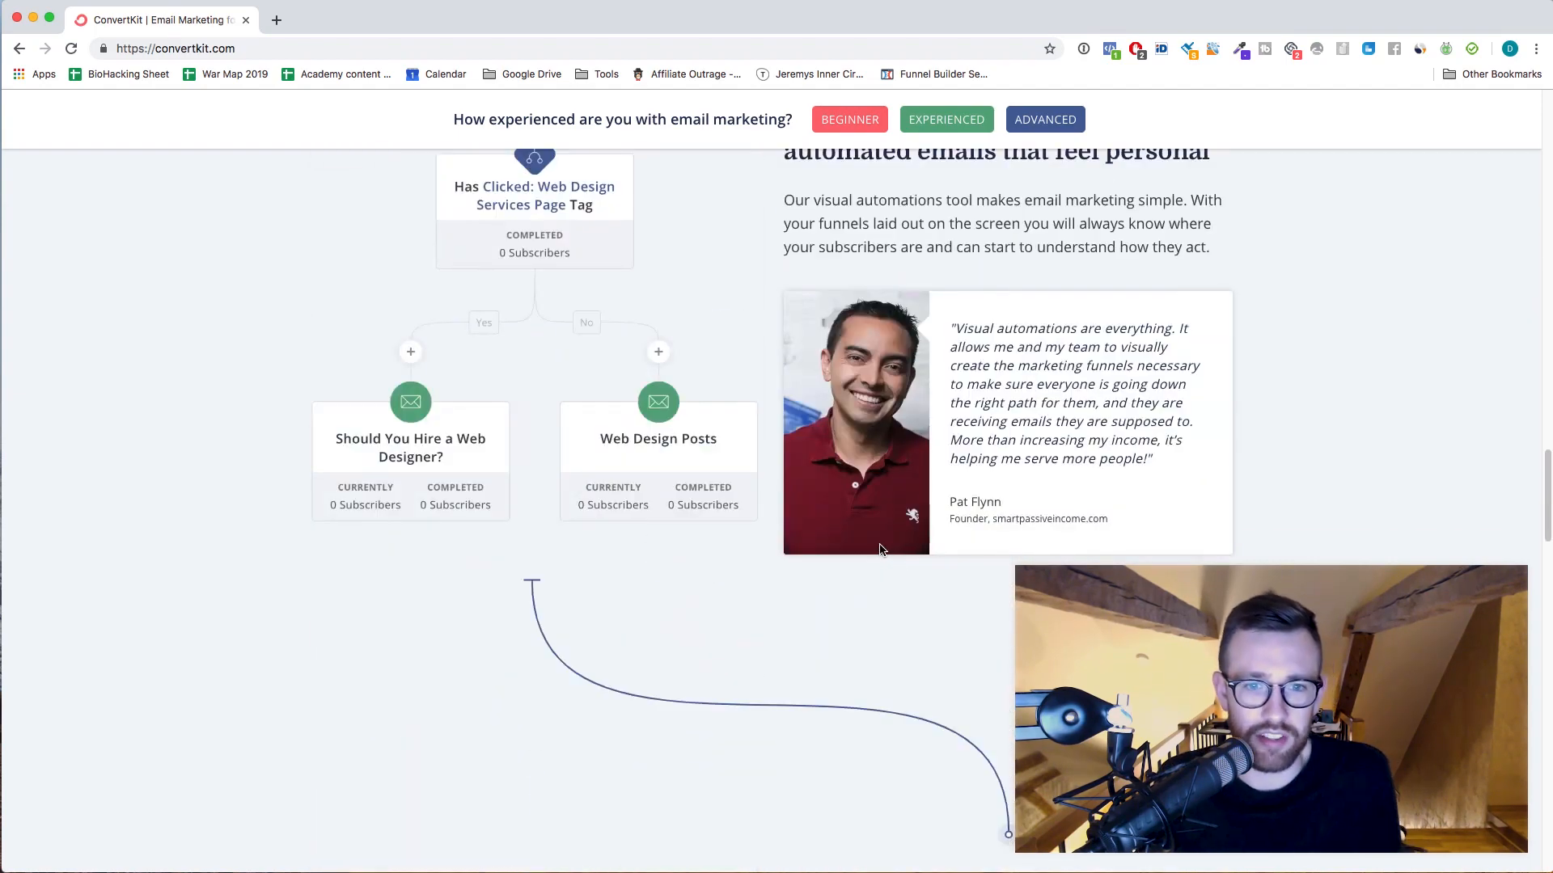
scroll(877, 558, down, 10)
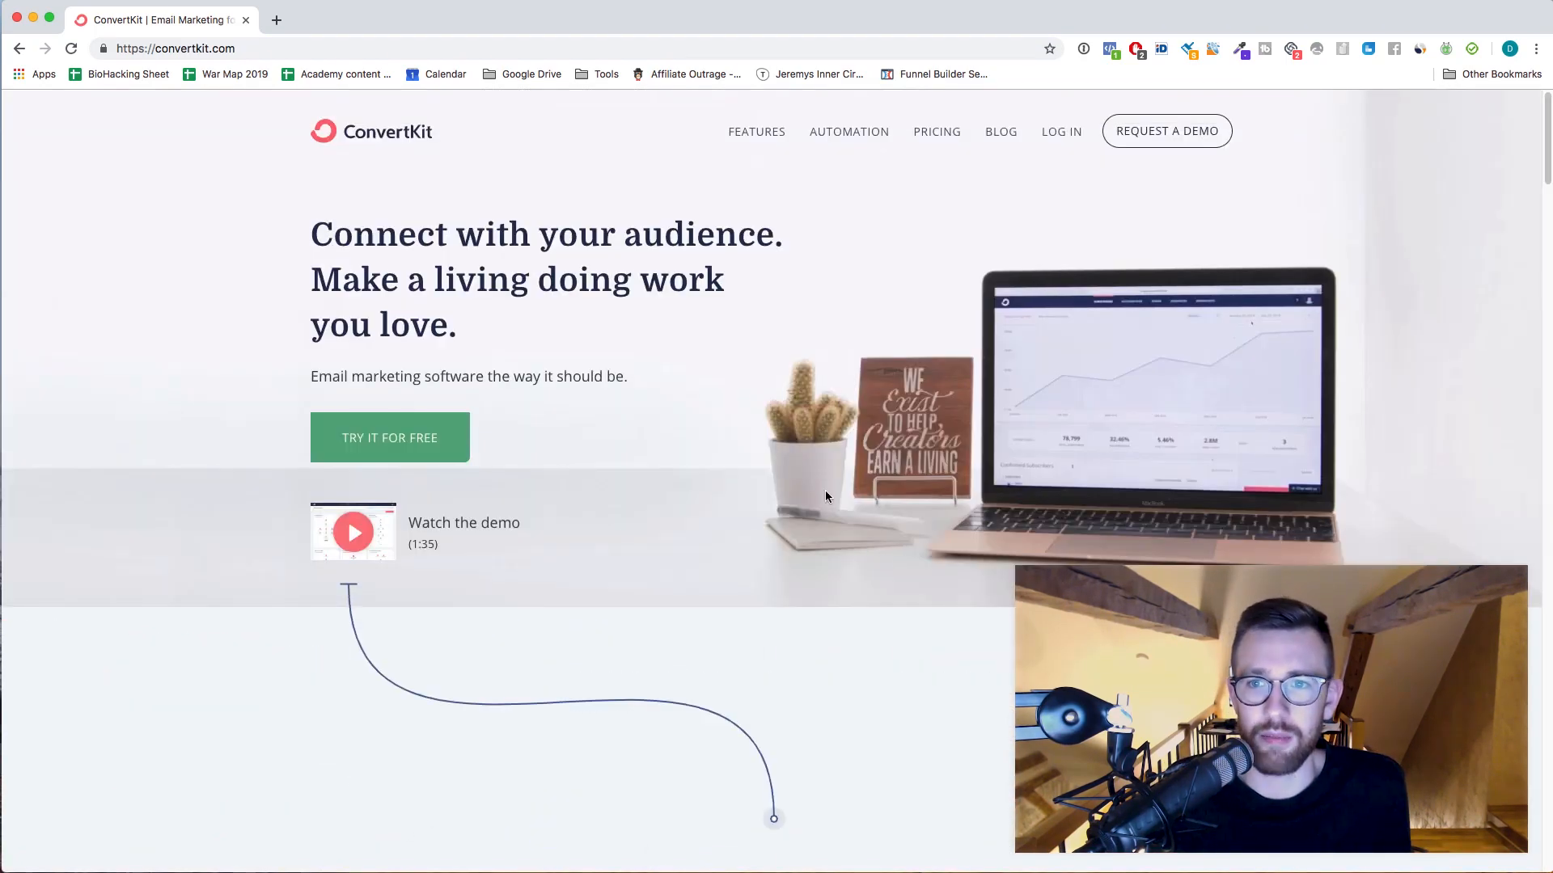
Log in to ConvertKit and open the Personal Branding Case Study form from the account's forms.
click(1062, 133)
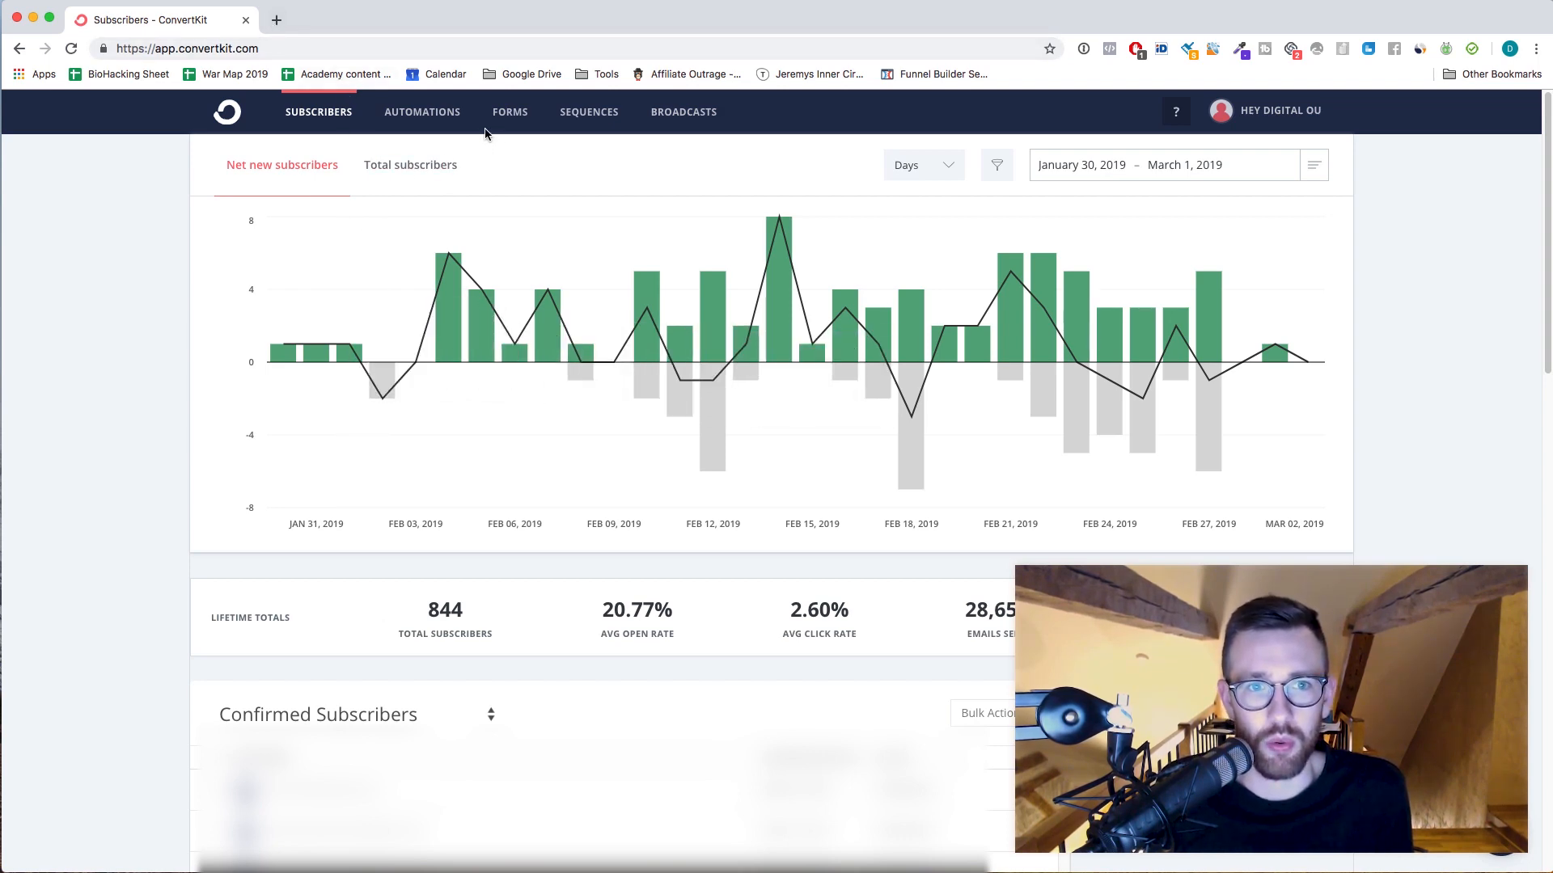
click(514, 122)
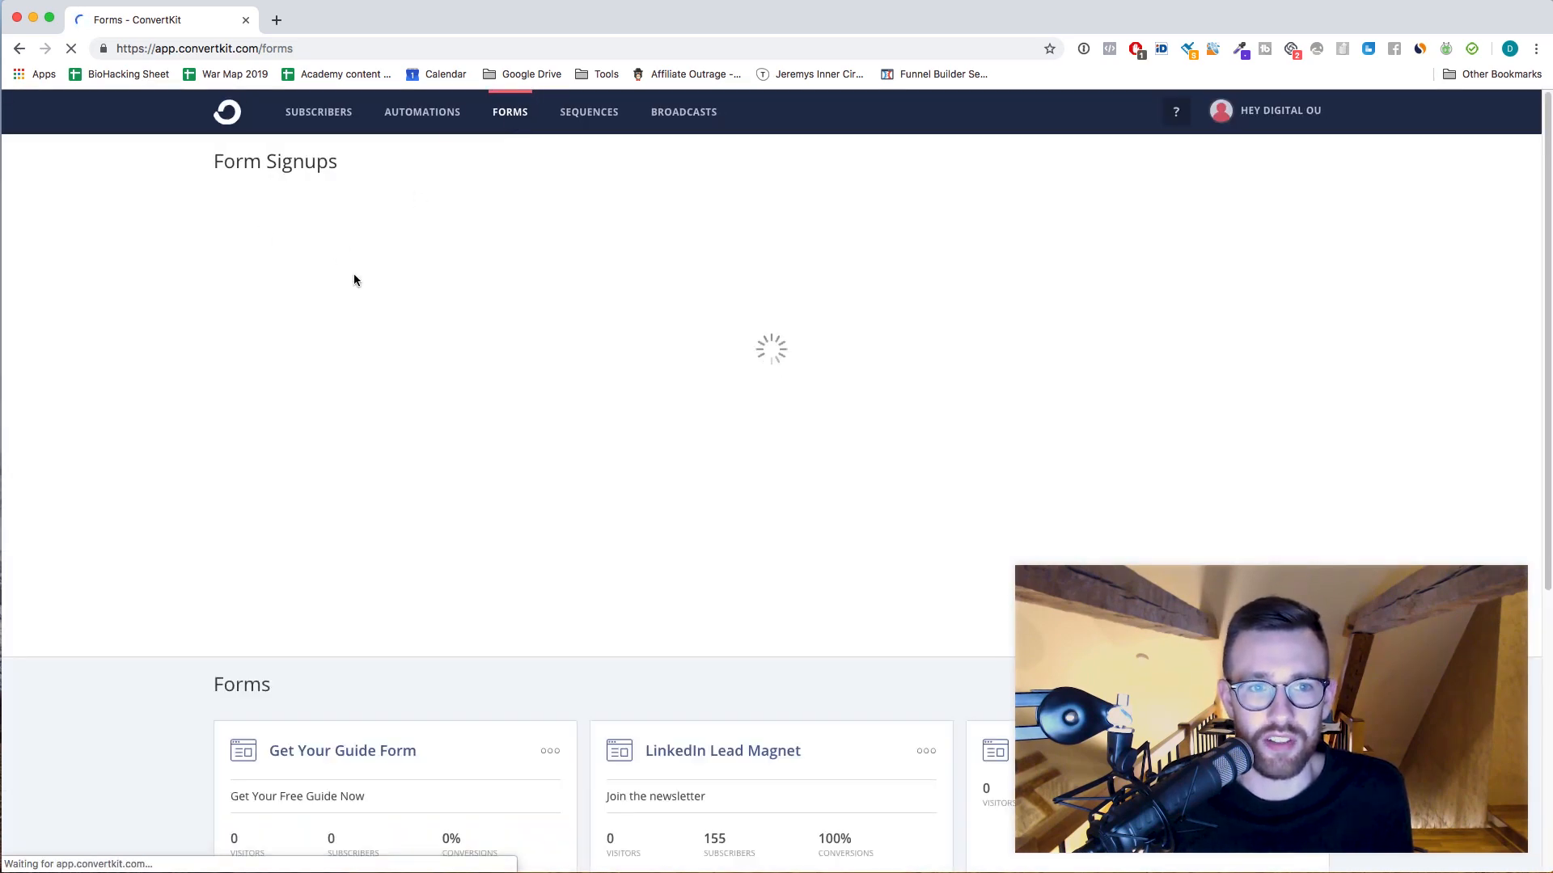
scroll(564, 497, down, 5)
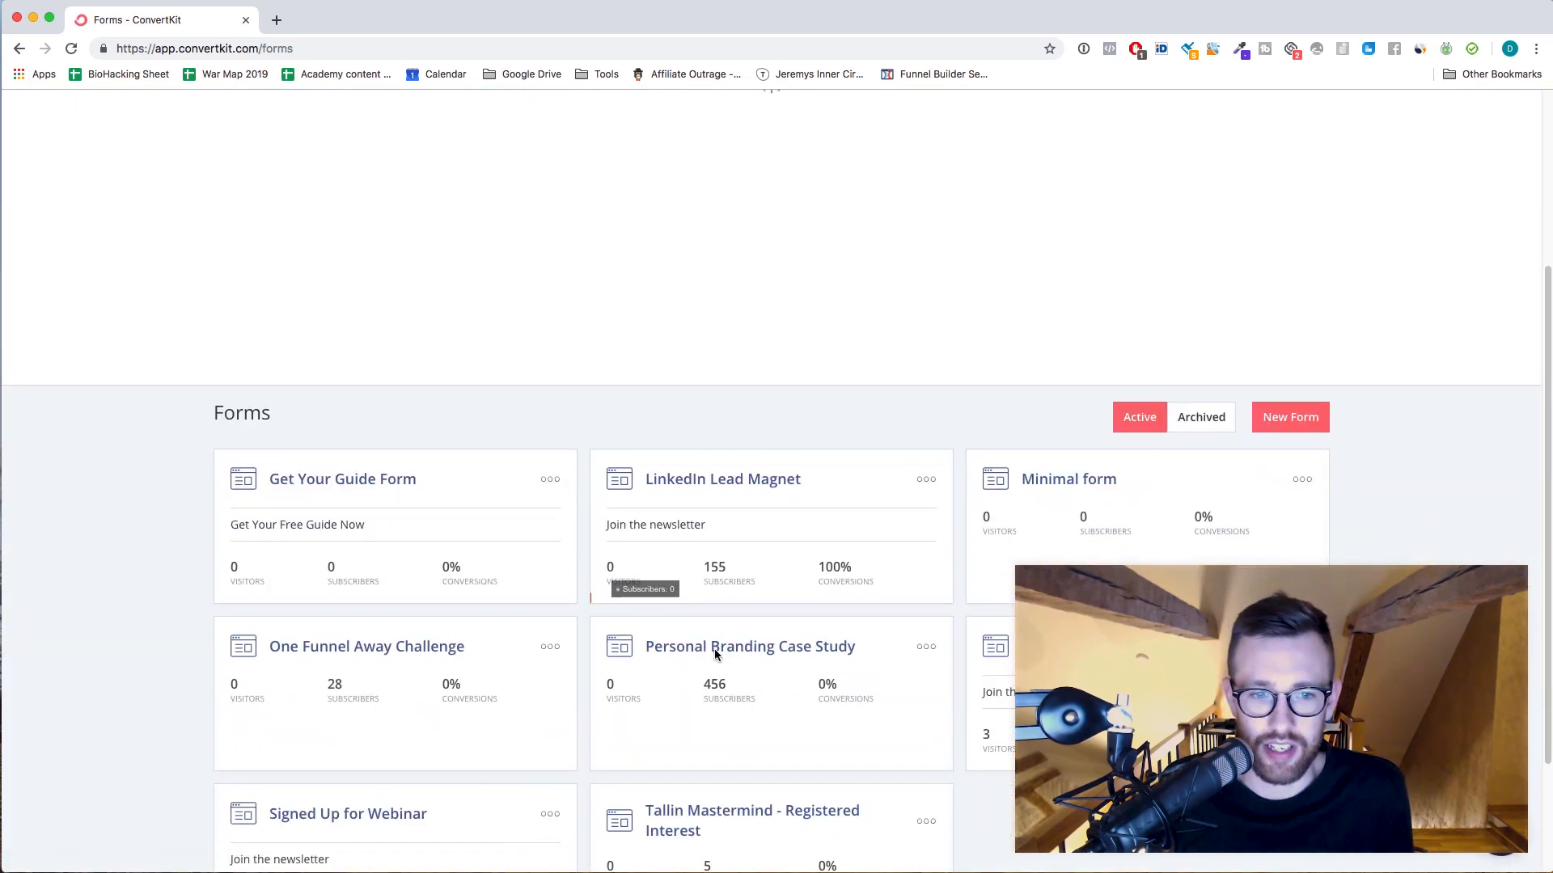
scroll(711, 607, down, 2)
click(700, 574)
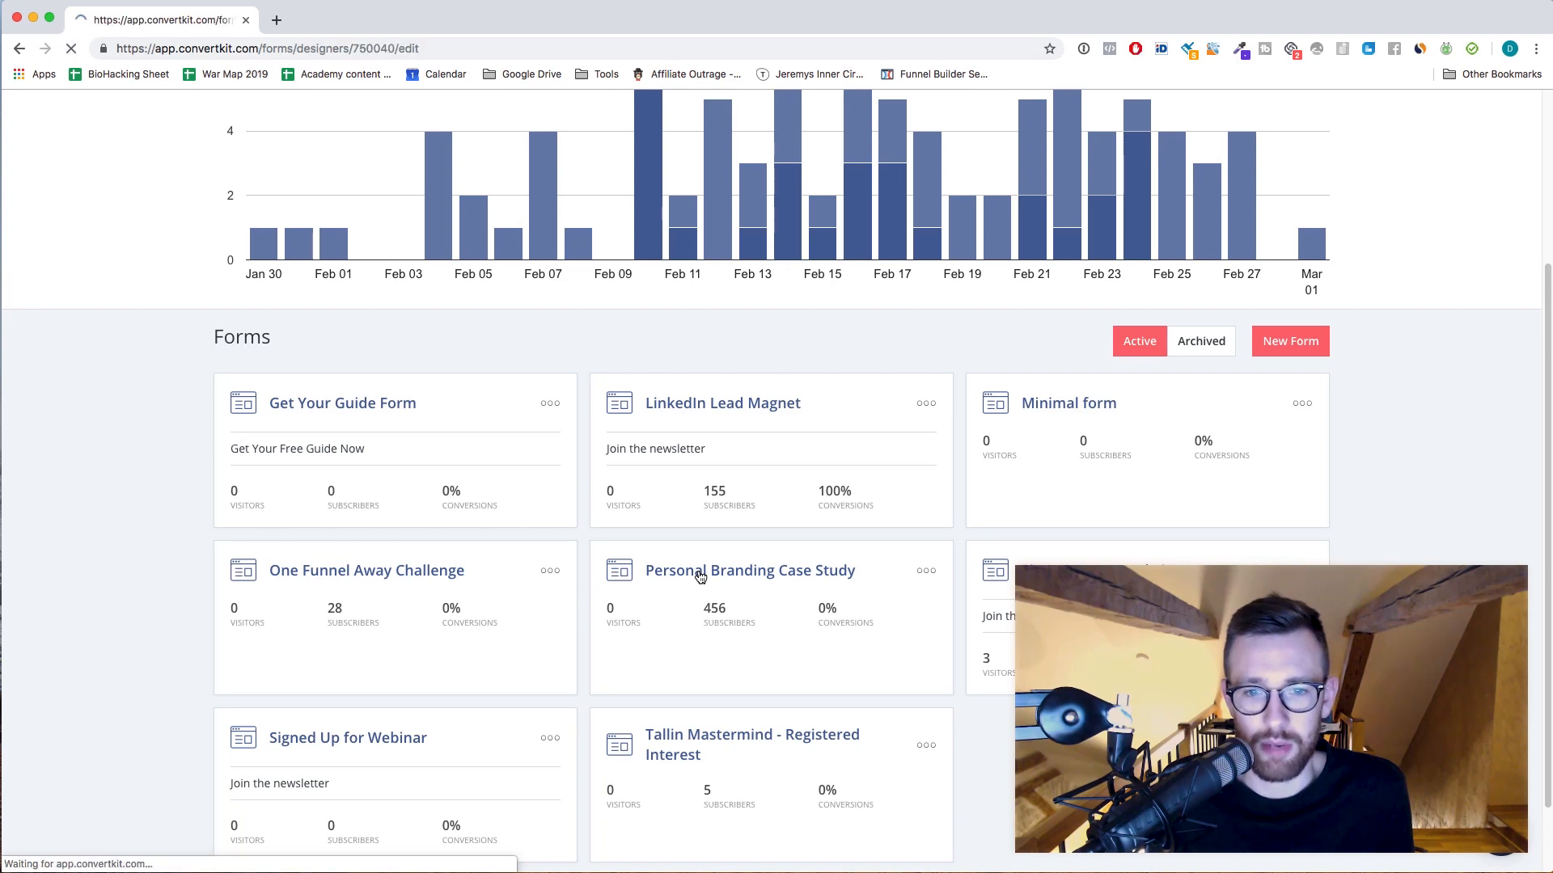
Open the Personal Brand Case Study landing page in a new browser tab and look over its content.
click(278, 20)
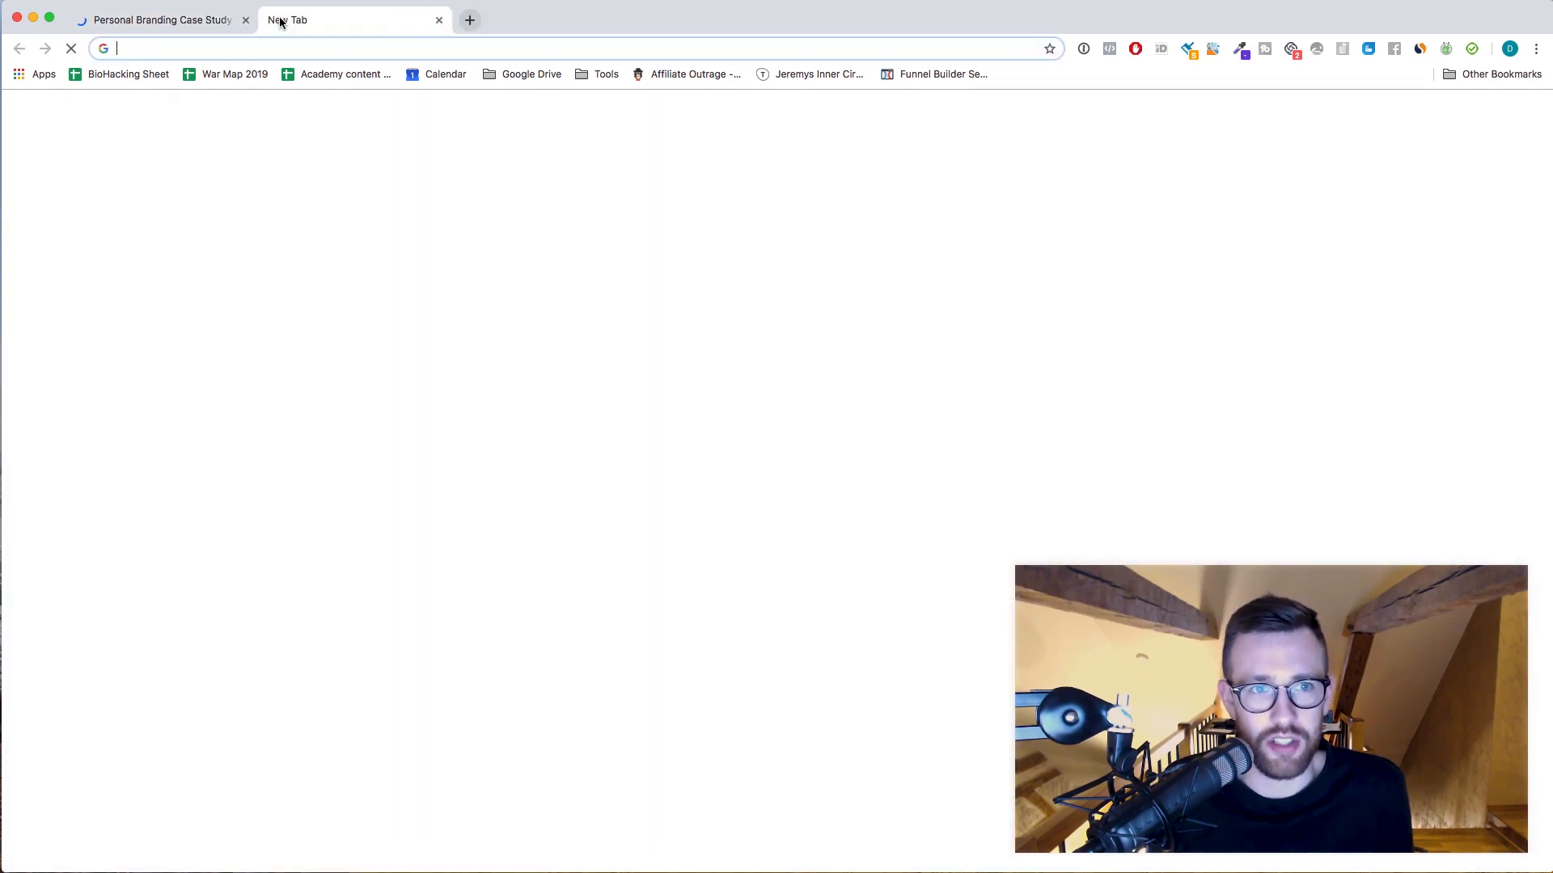
text(casestudy.dylanhey.com/personalbrand)
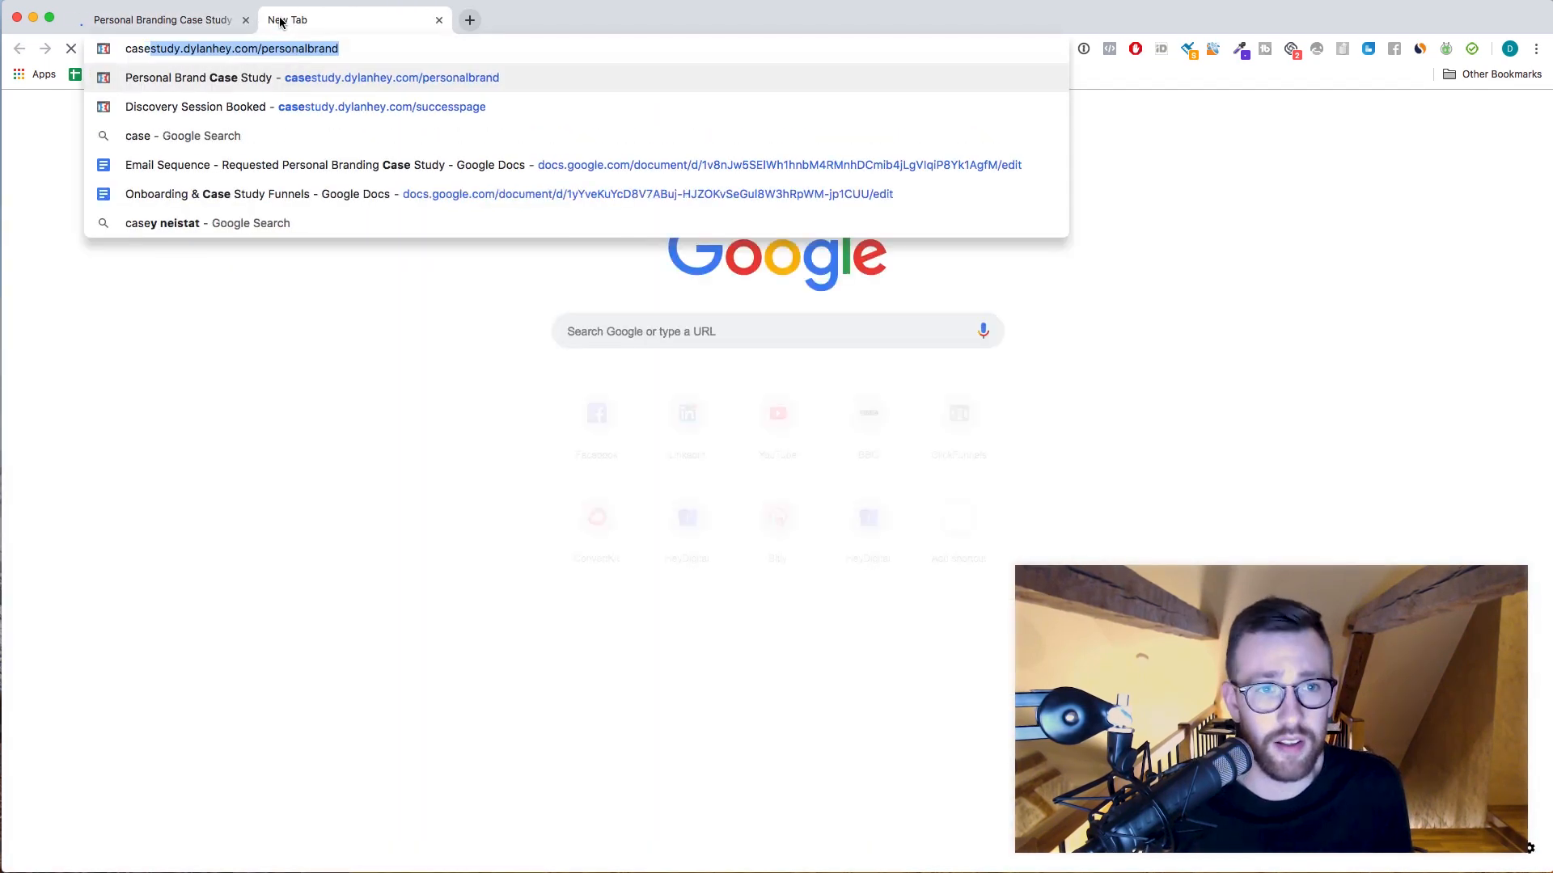
key(Return)
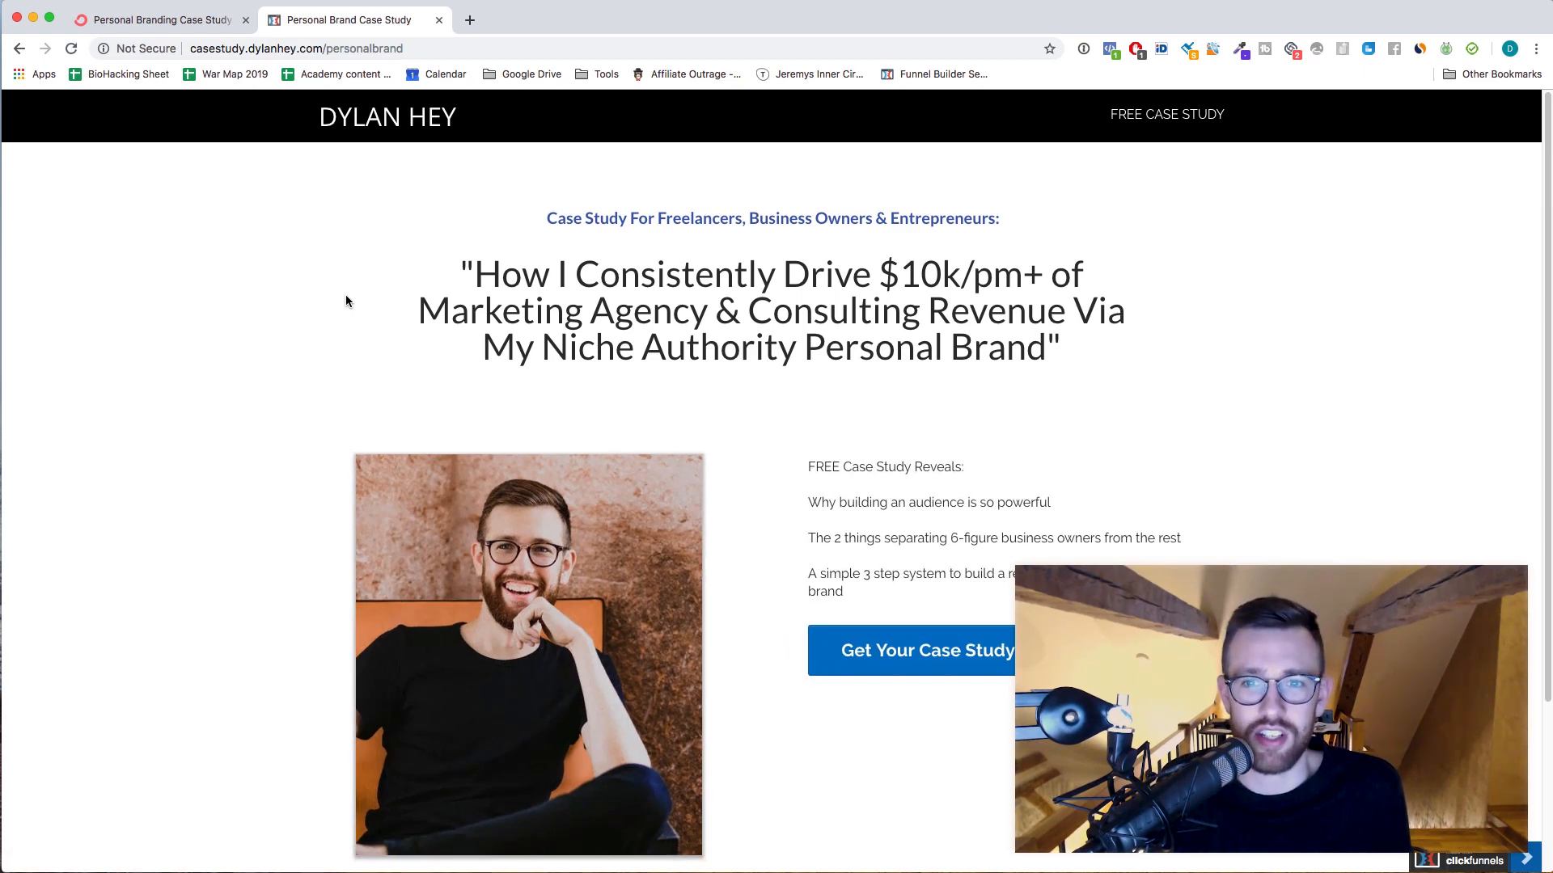
scroll(813, 562, down, 1)
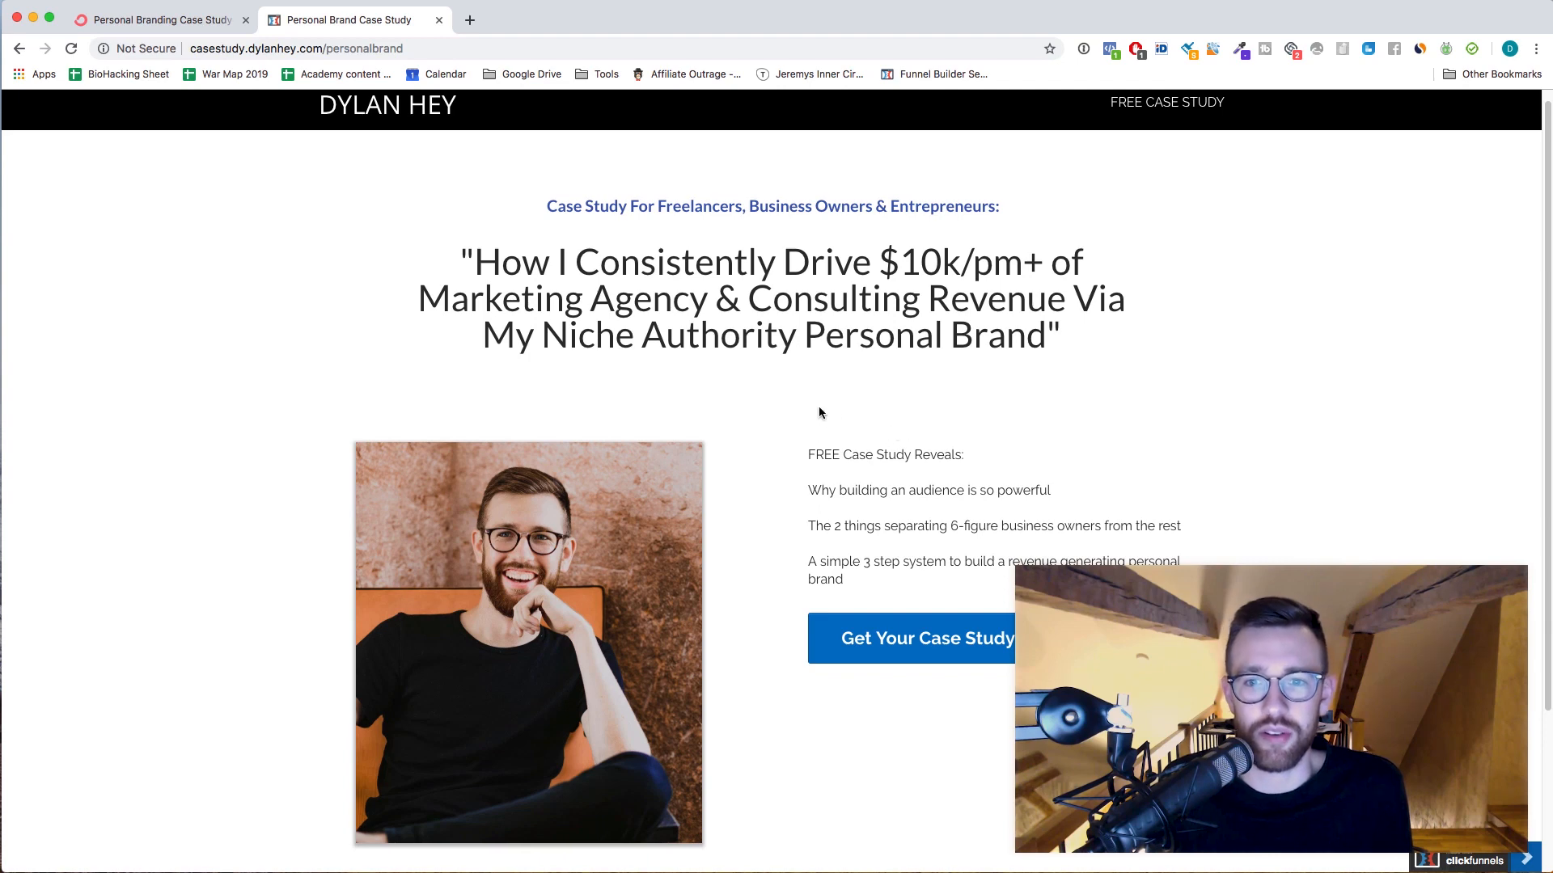
scroll(818, 413, down, 1)
scroll(995, 697, down, 3)
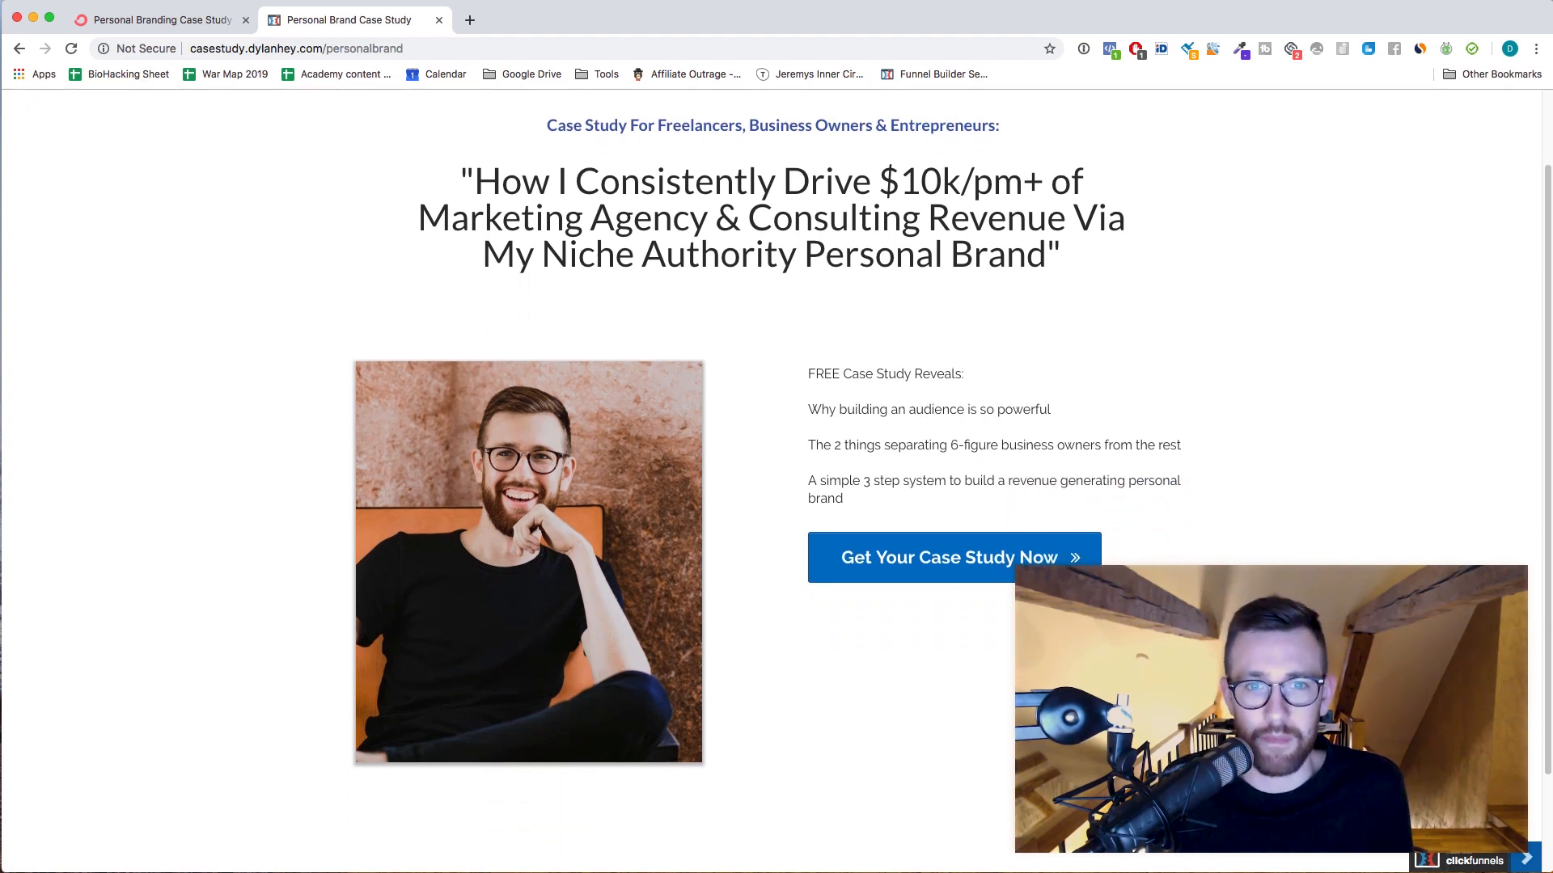
Bring up the landing page's case study opt-in form, check its email field, and close it without submitting.
click(902, 560)
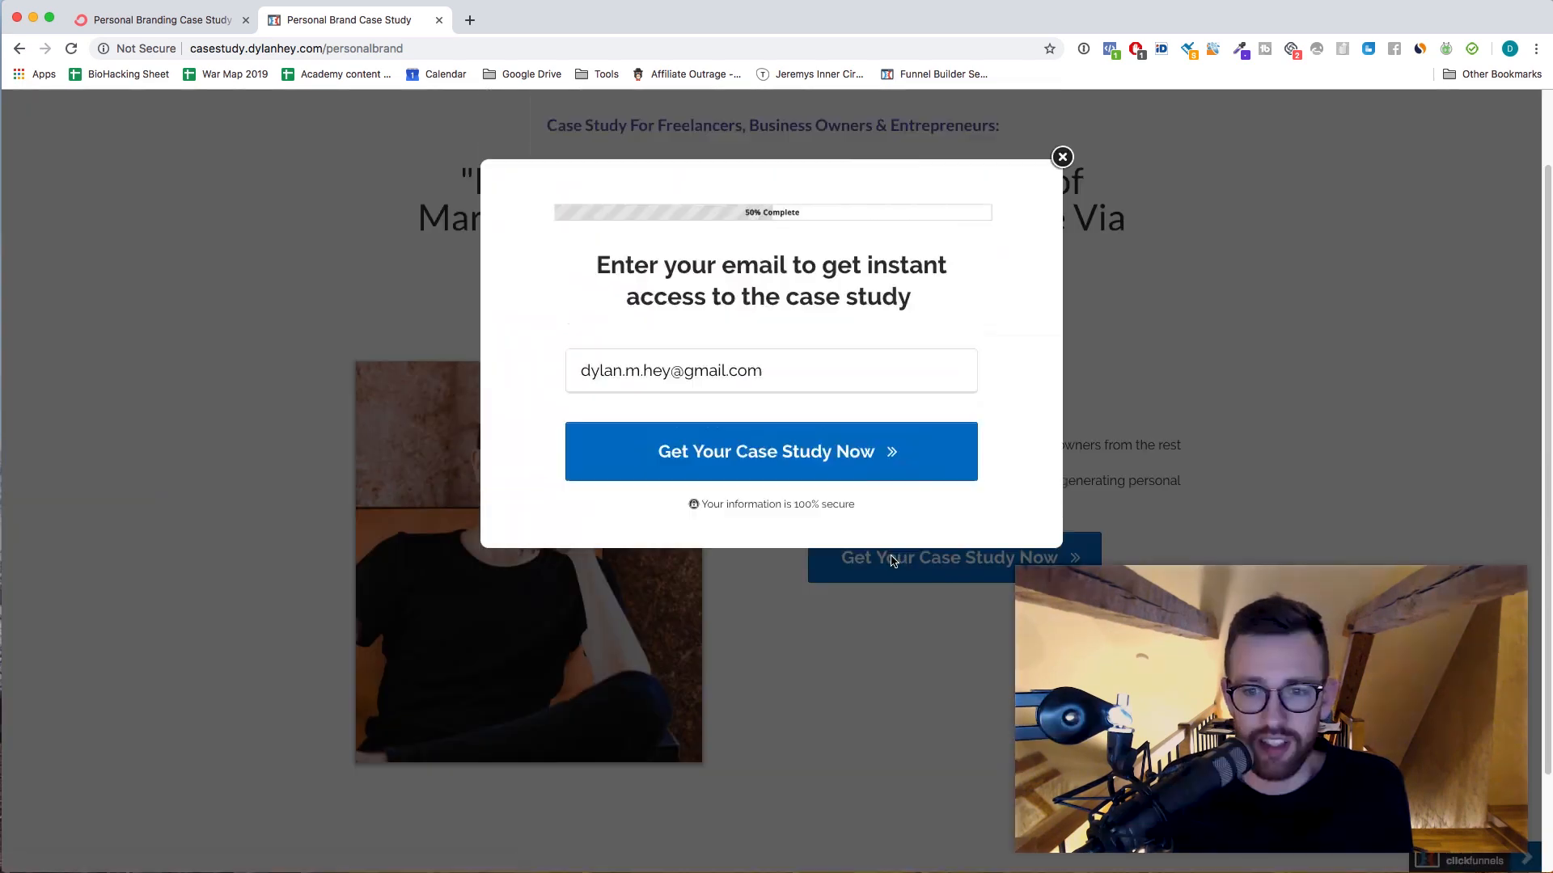
click(733, 402)
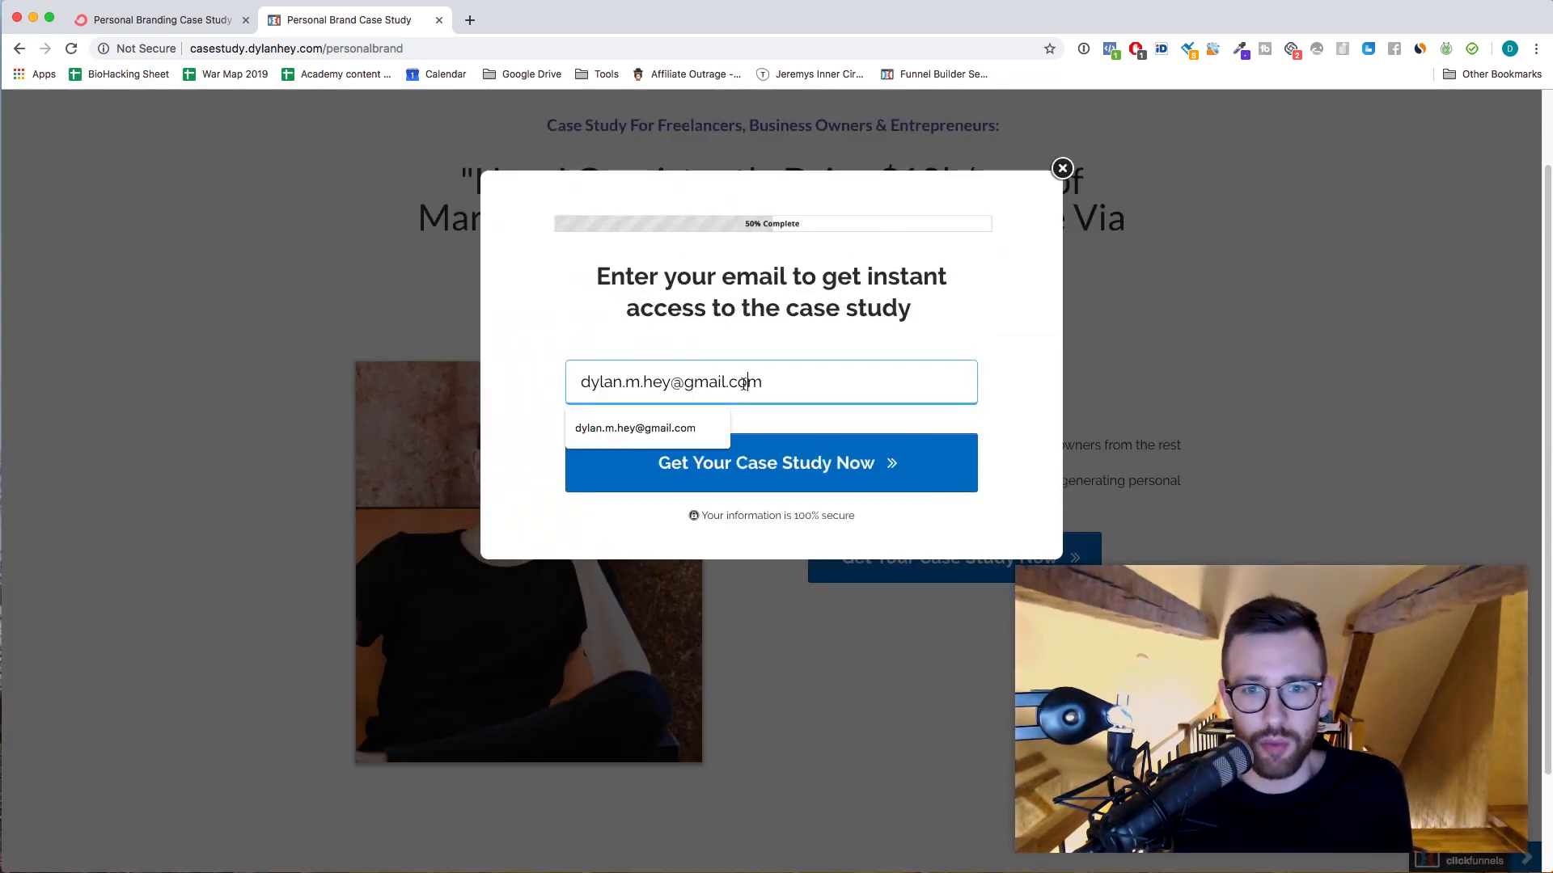
click(879, 338)
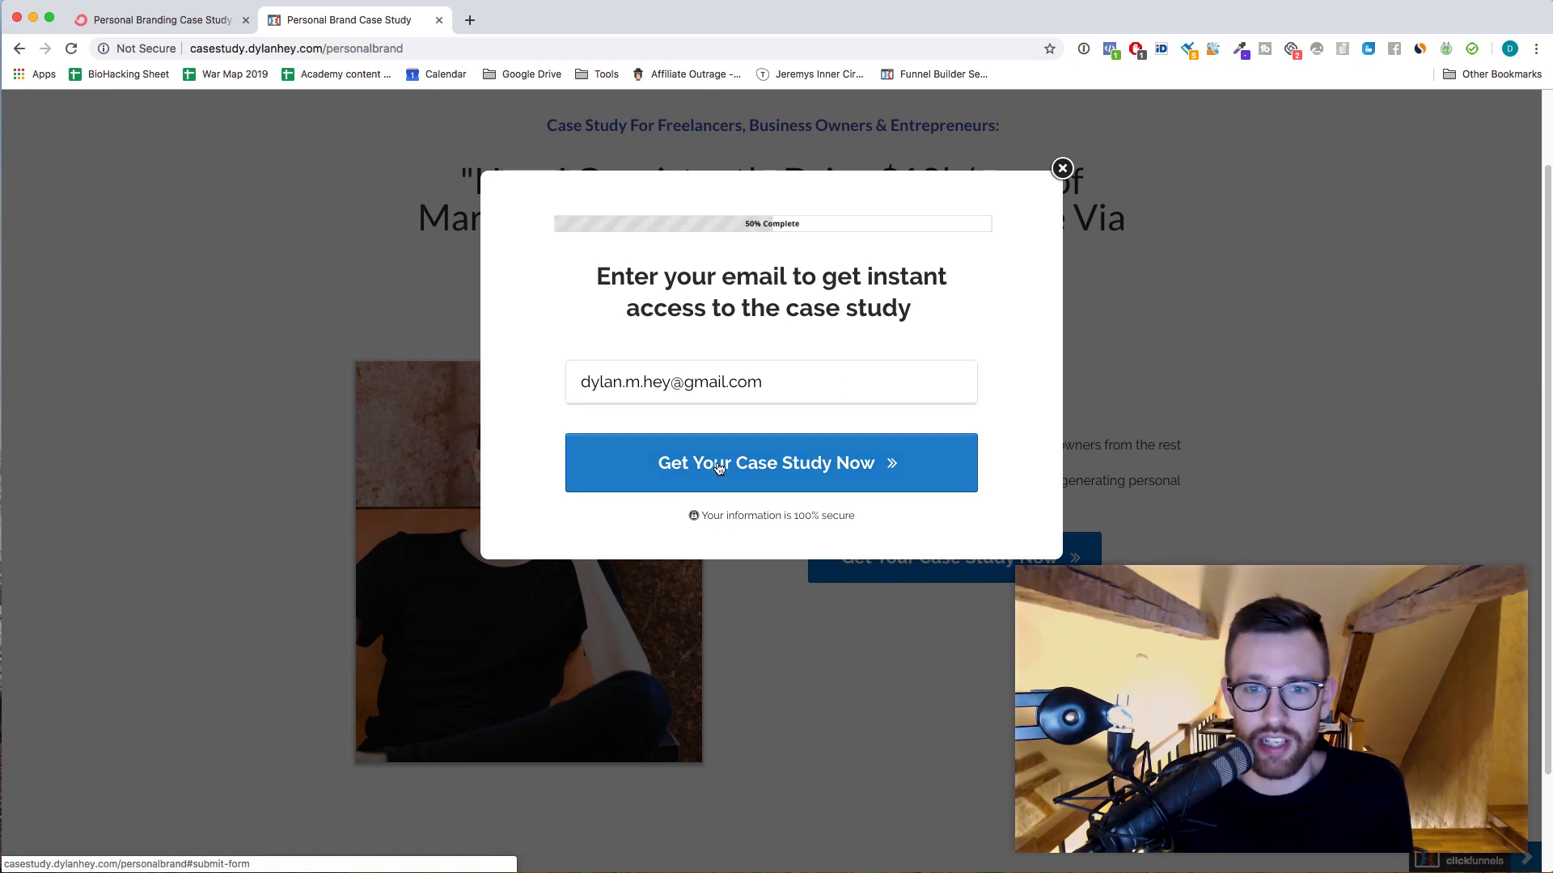
click(1062, 169)
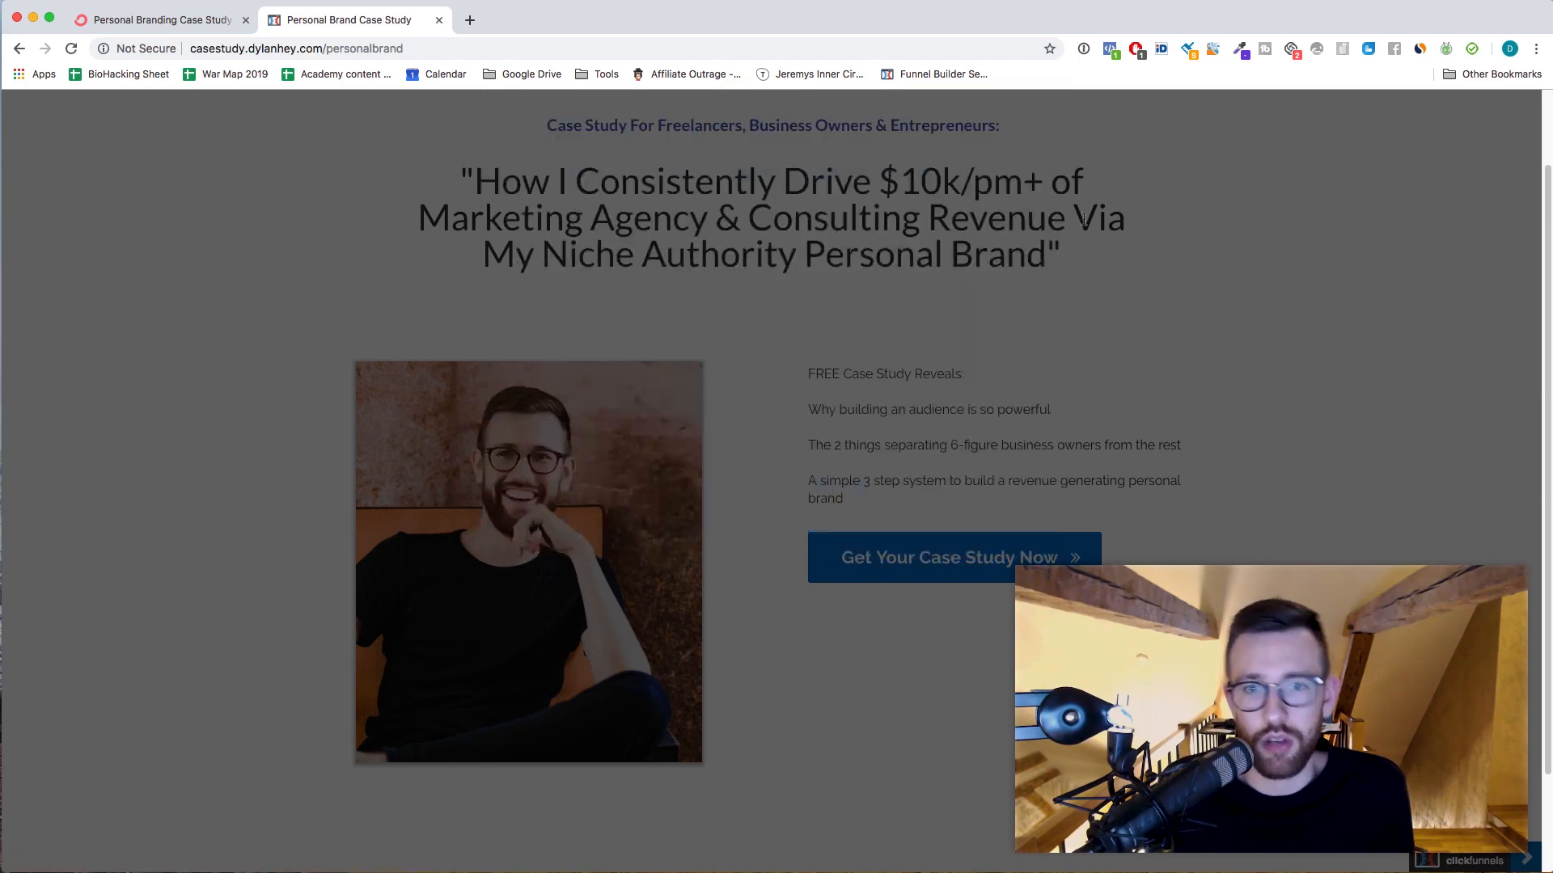
Return to the Personal Branding Case Study form in ConvertKit and view its reports.
key(ctrl+shift+Tab)
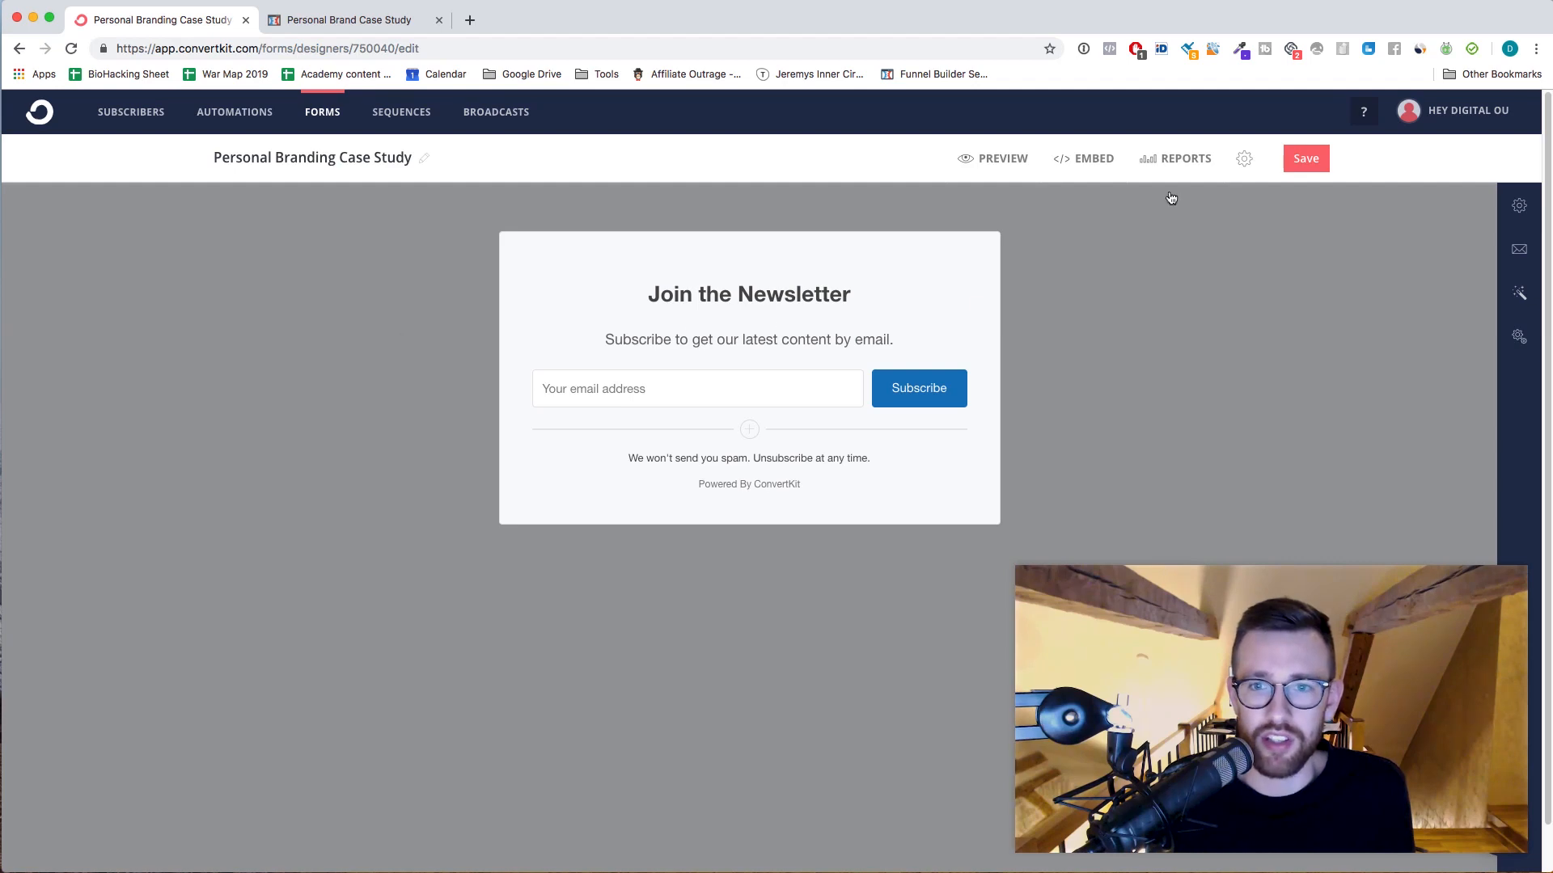
click(1175, 166)
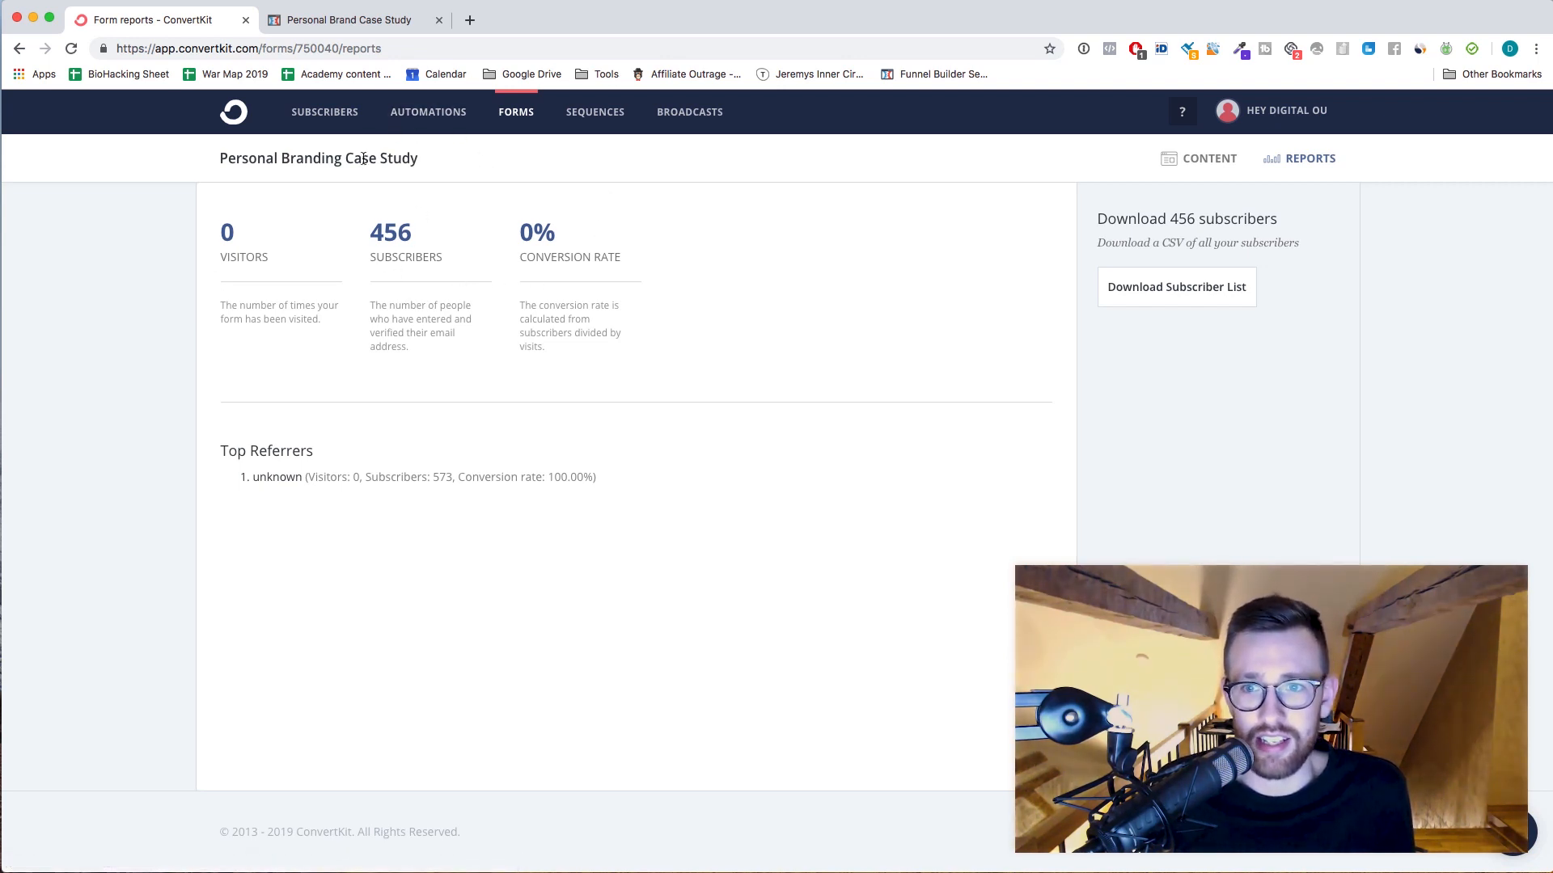
Open the Downloaded Personal Branding Case Study Sequence and view each email through Slow hint-taker.
click(596, 123)
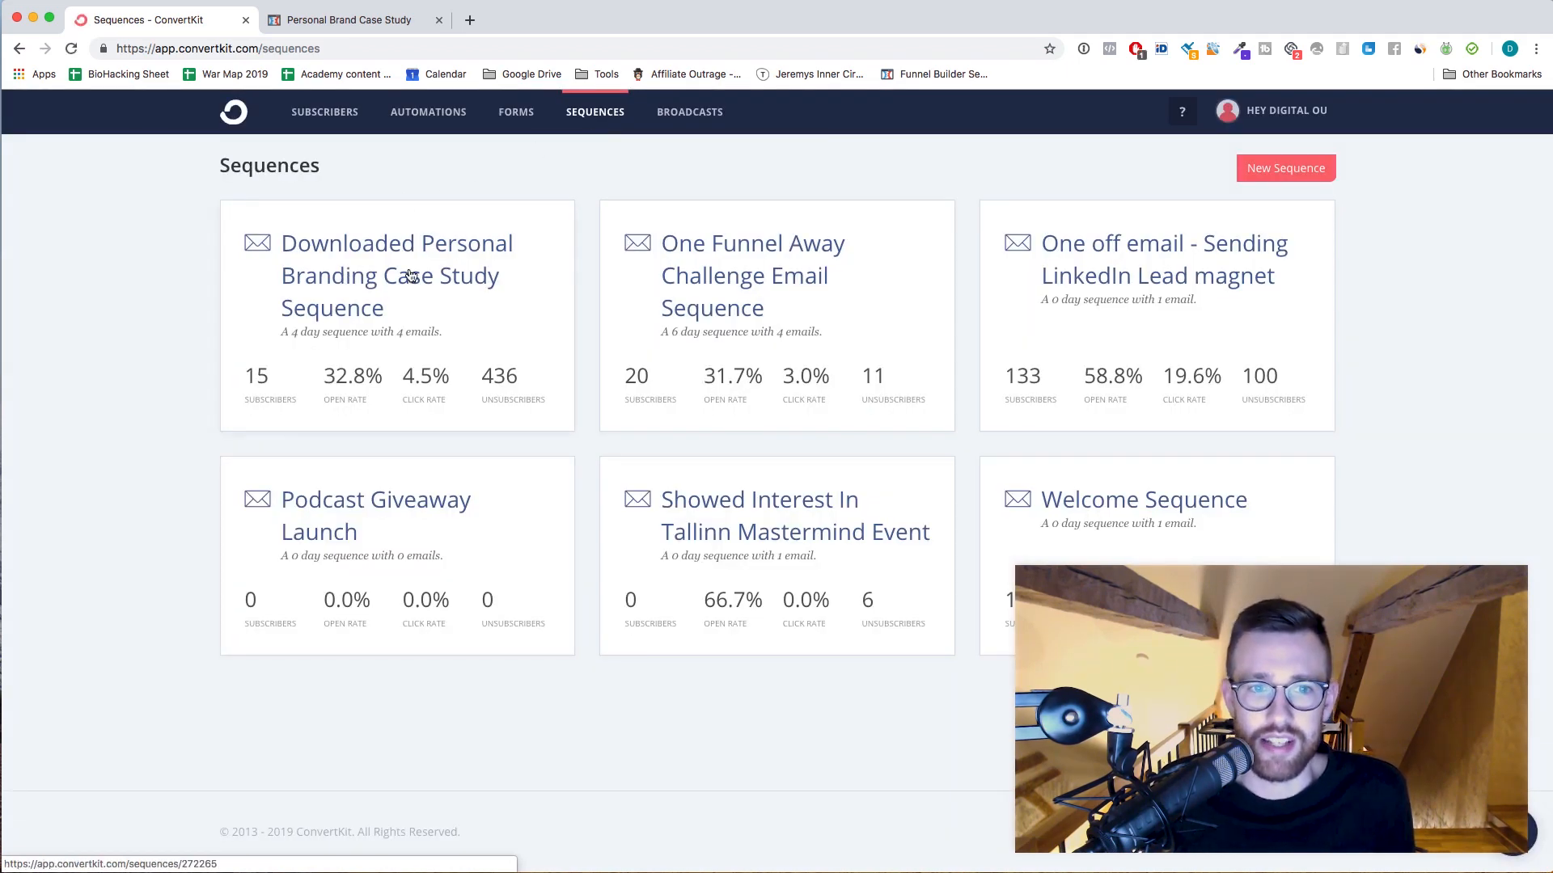
click(385, 275)
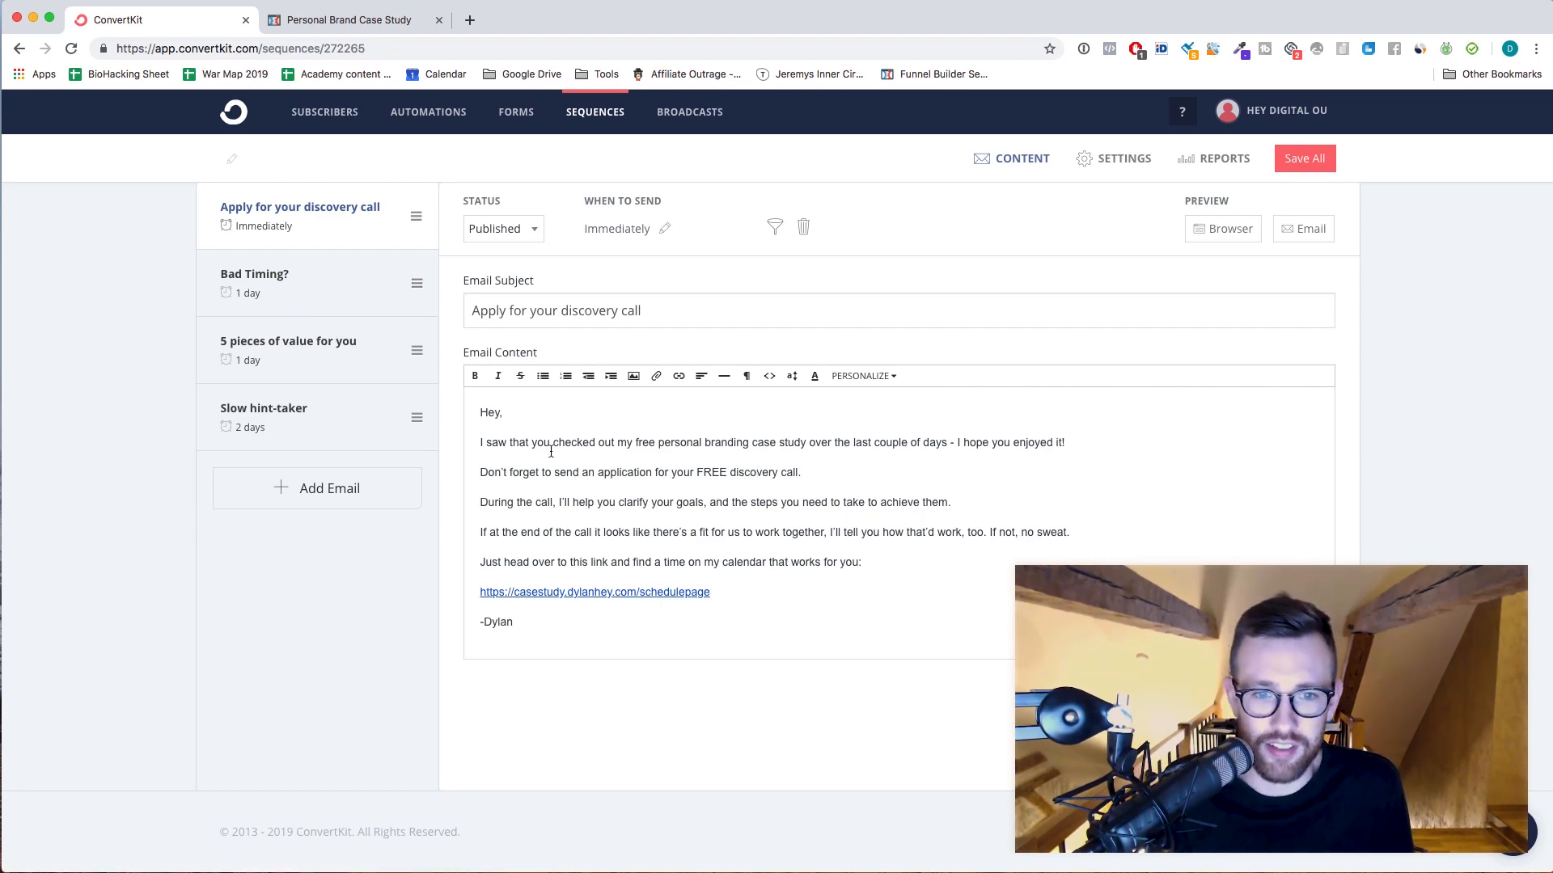
click(307, 289)
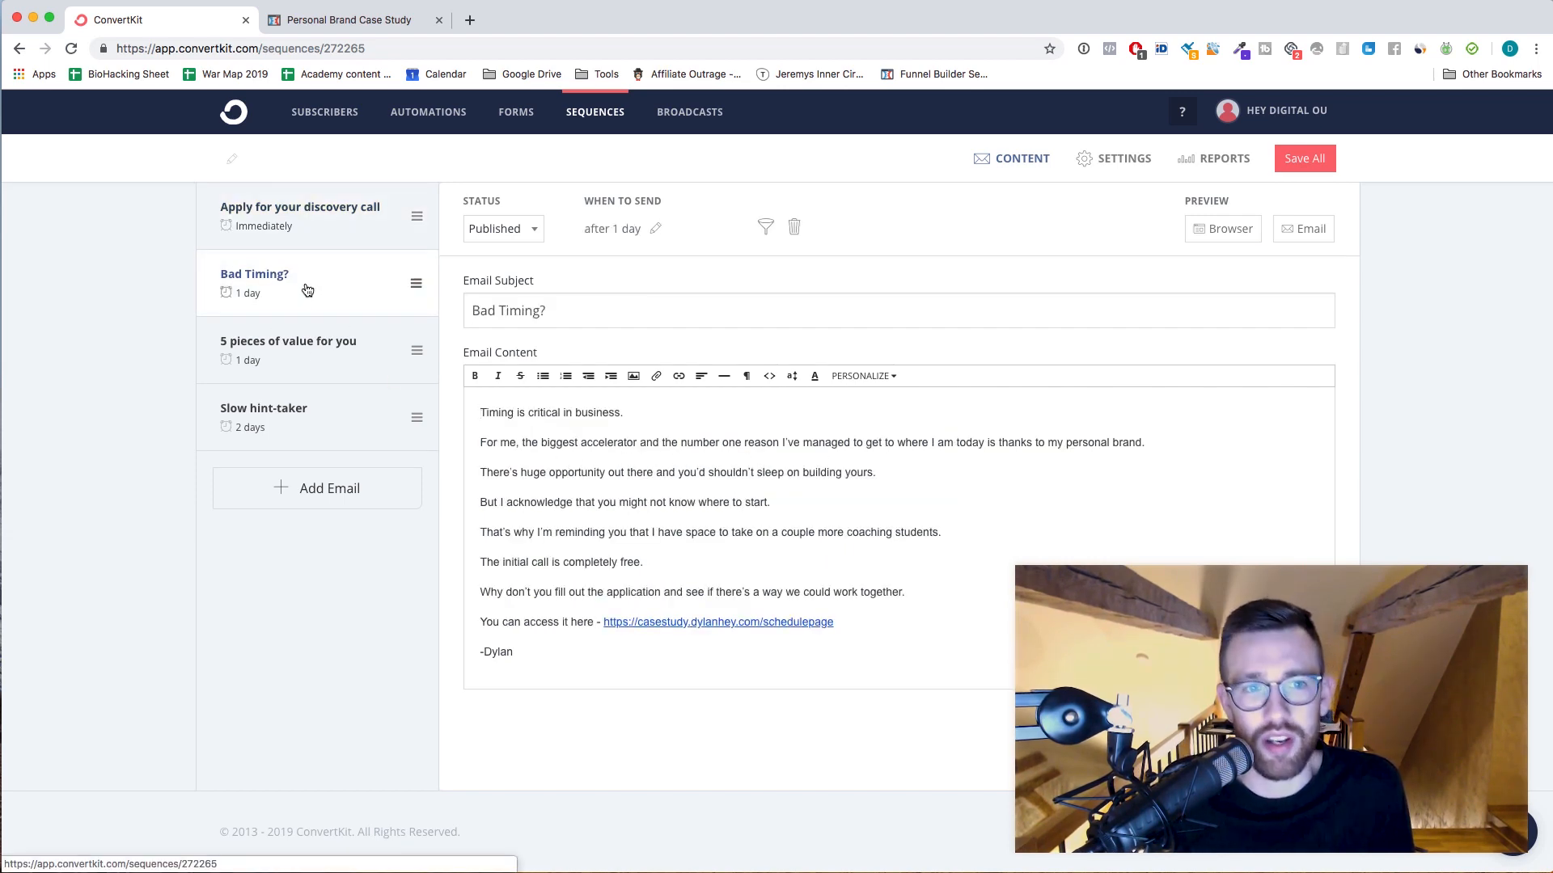
click(284, 366)
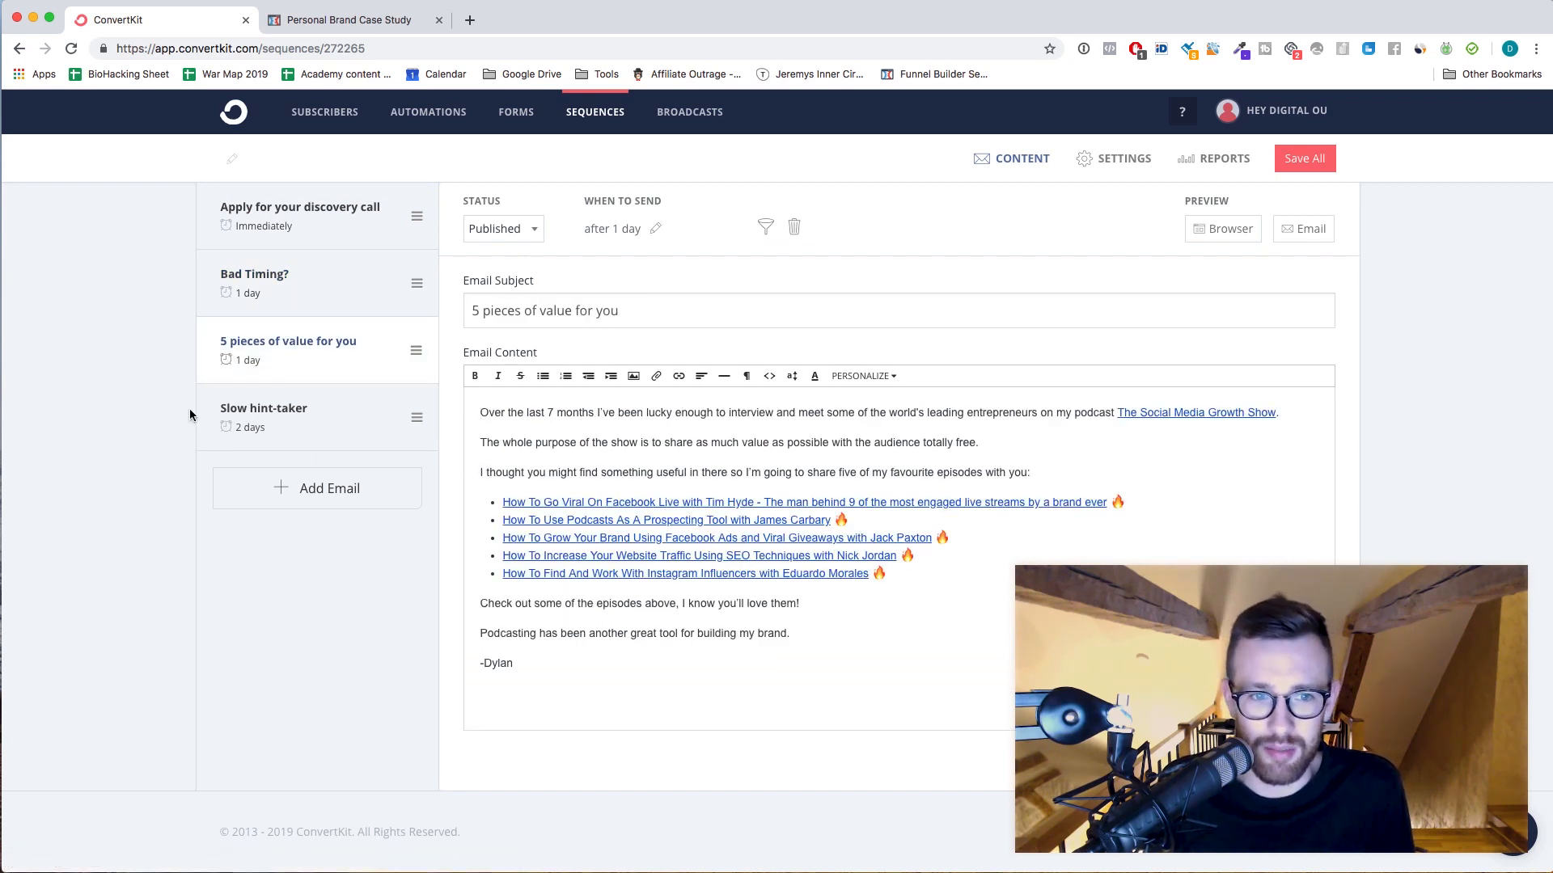
click(297, 429)
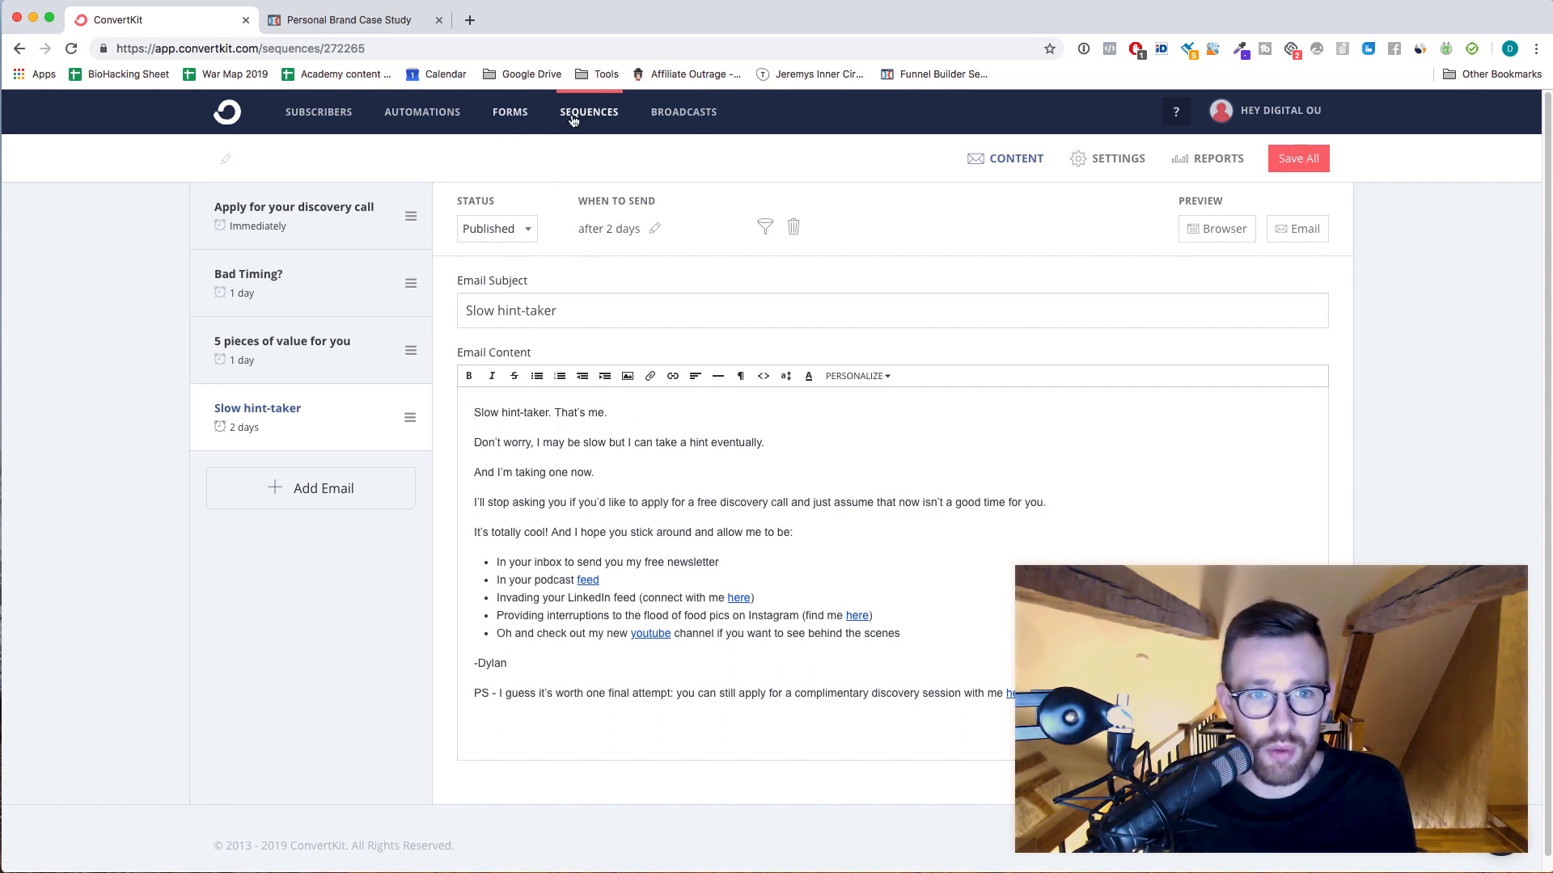
Open the One Funnel Away Challenge automation and examine its flow from form through tag to email sequence.
click(444, 115)
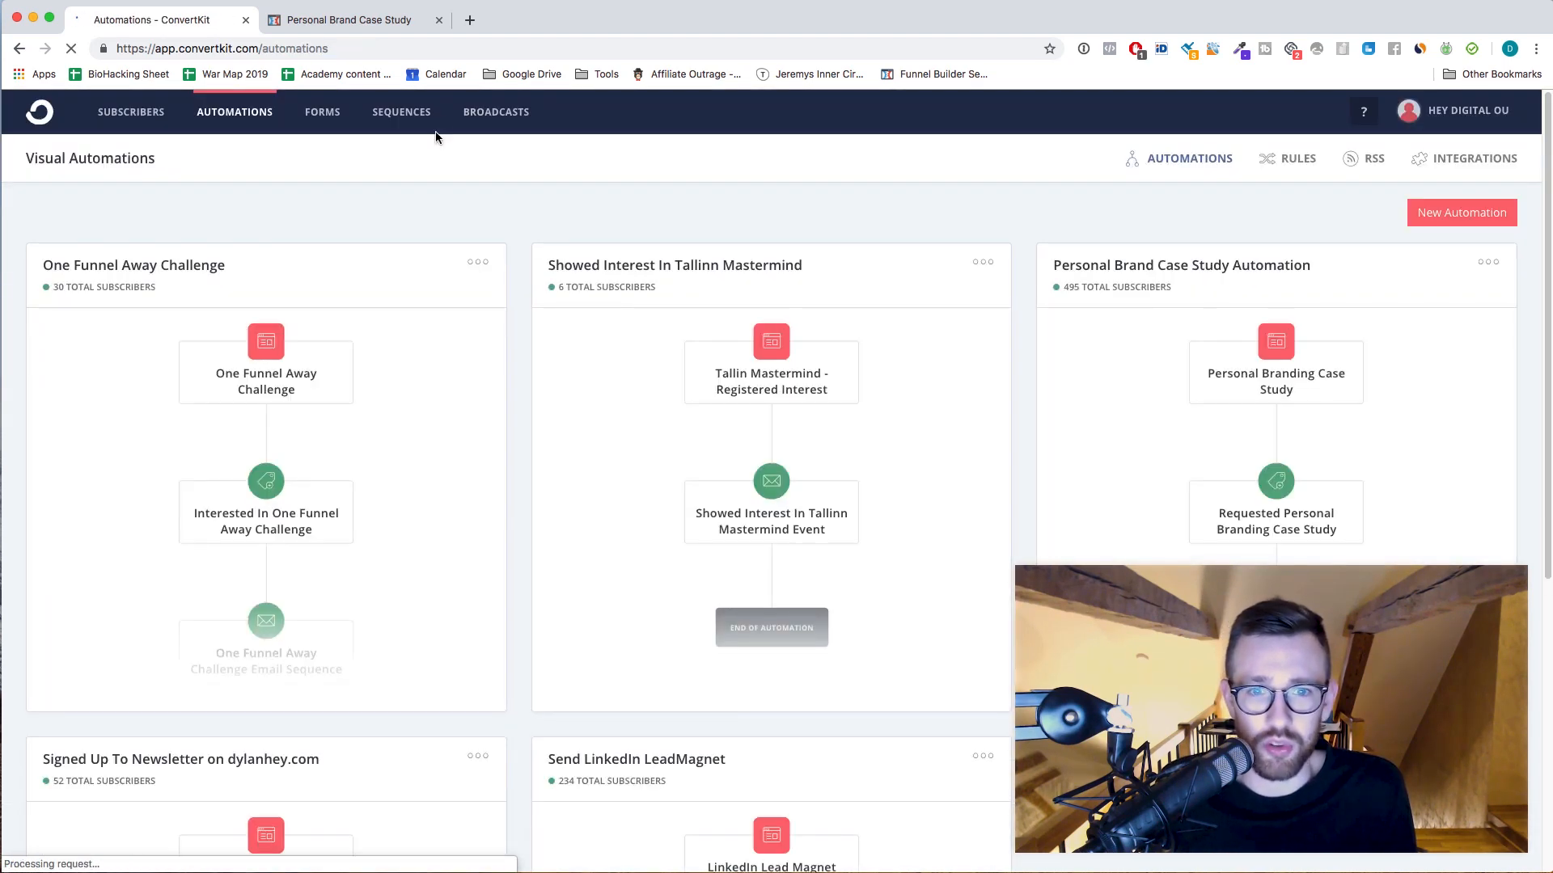
scroll(602, 268, down, 2)
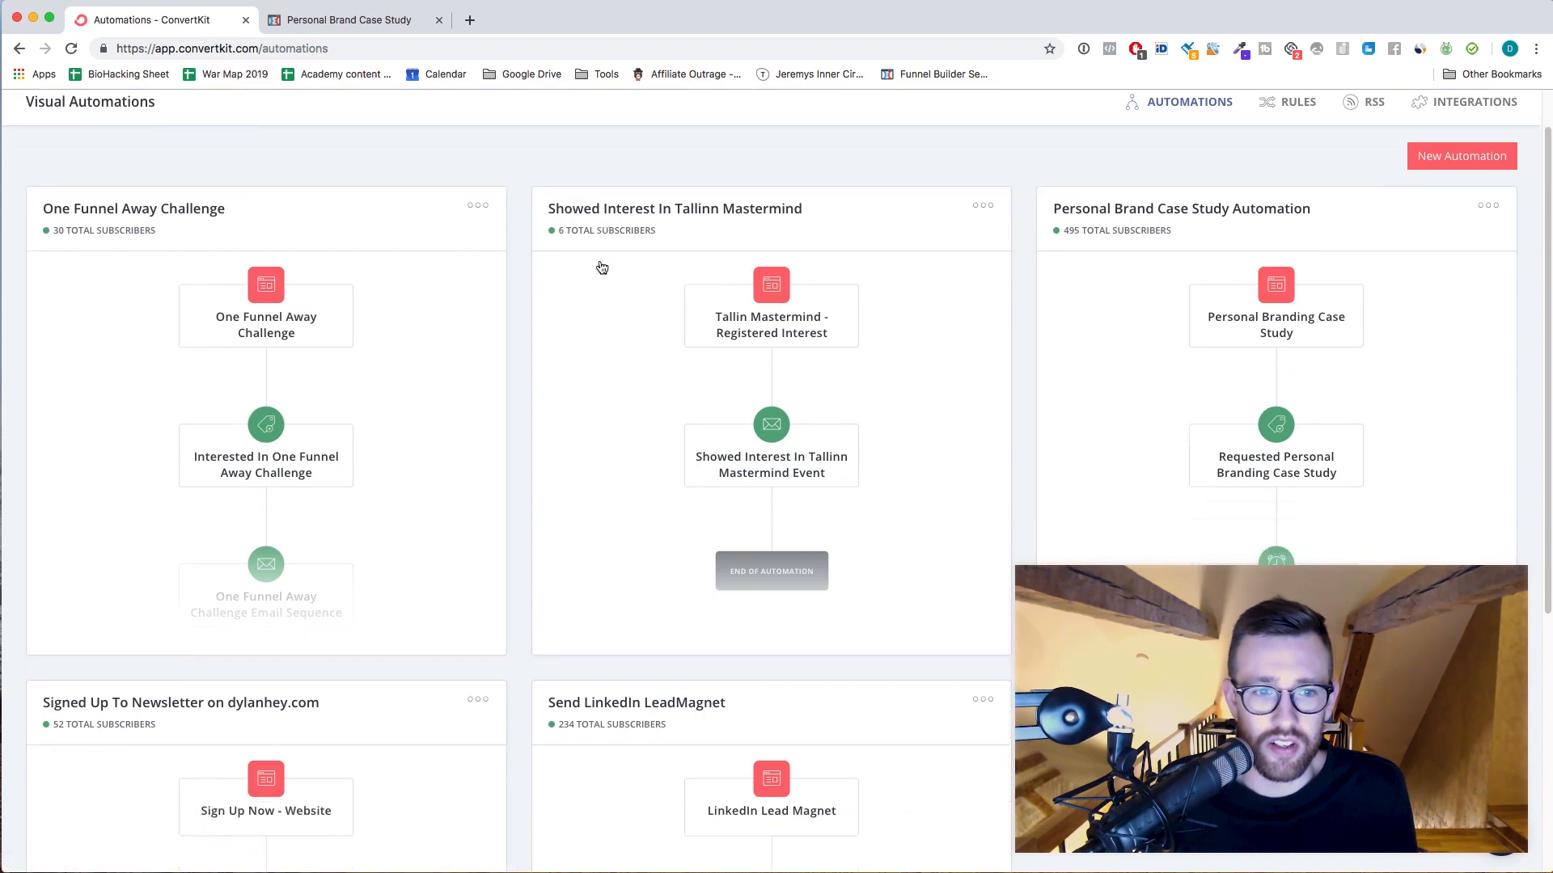
click(298, 201)
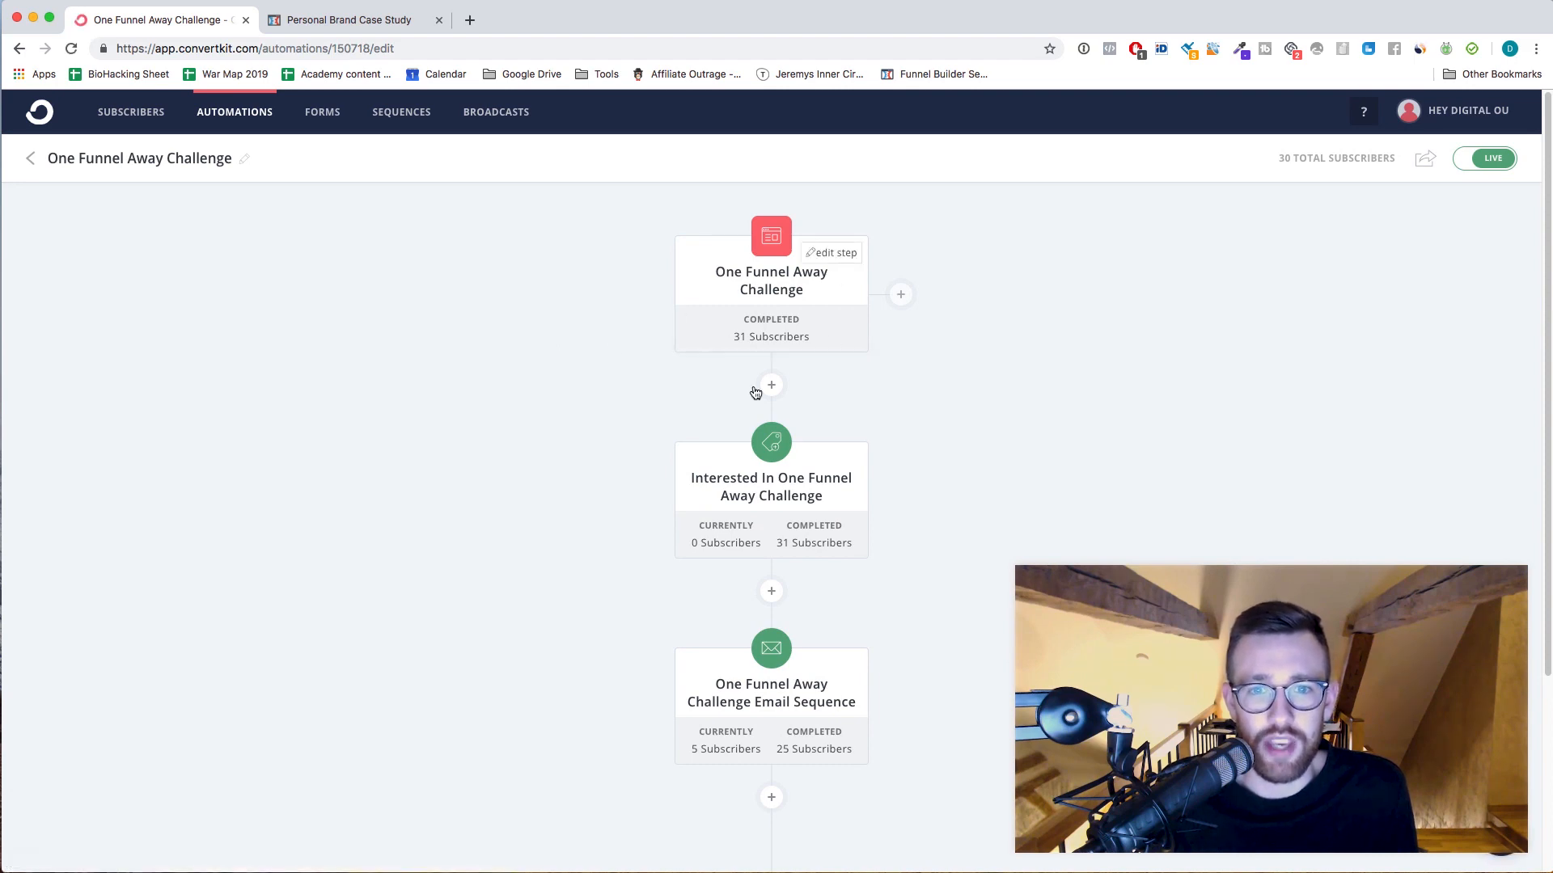
scroll(741, 366, down, 2)
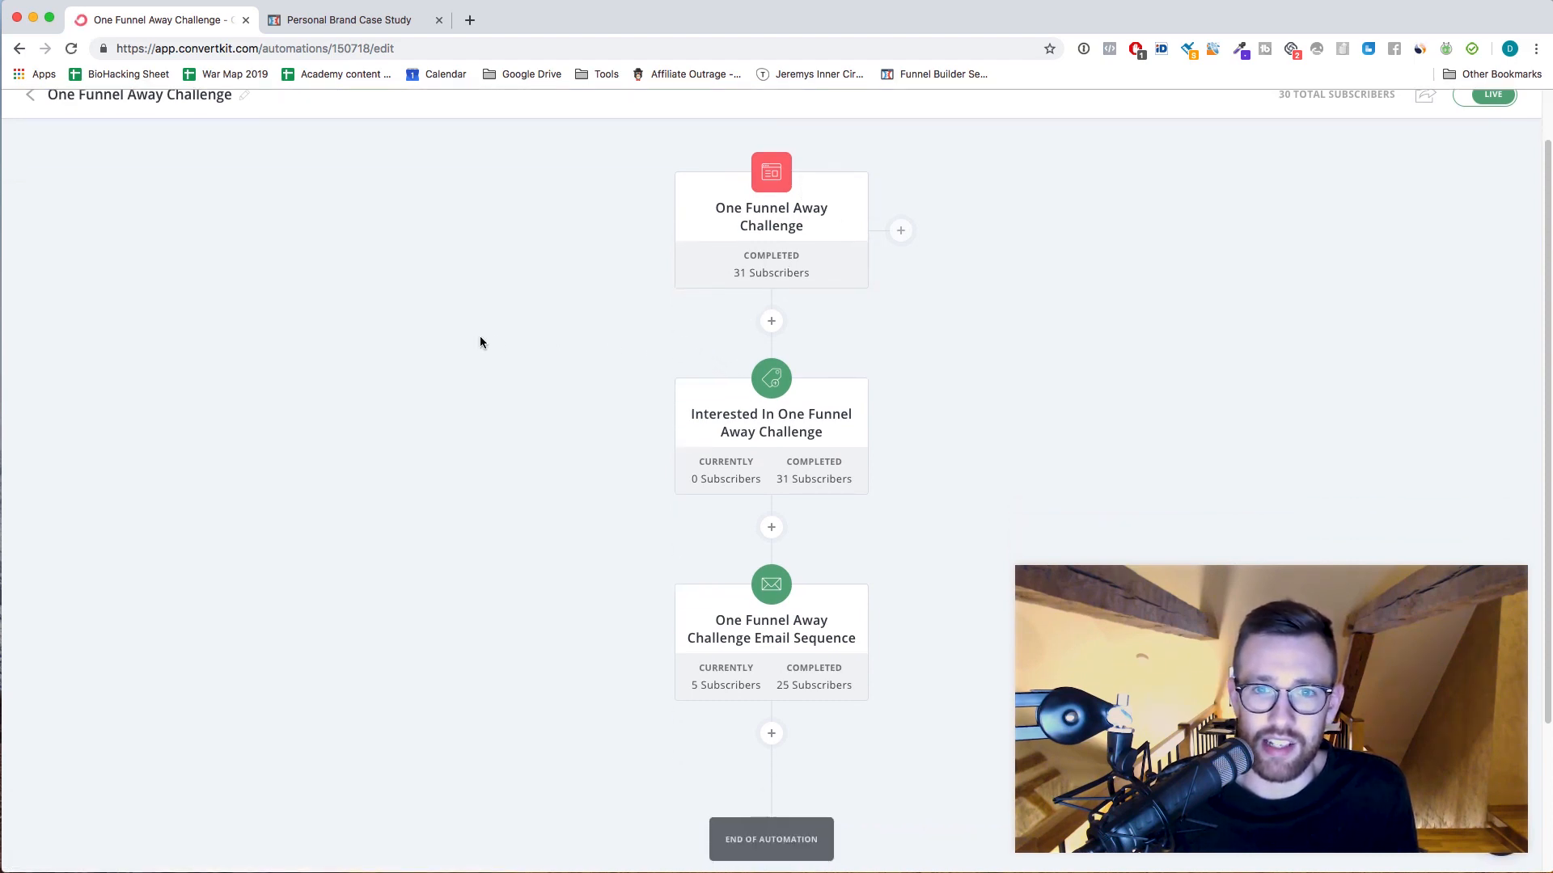
mouse_move(754, 432)
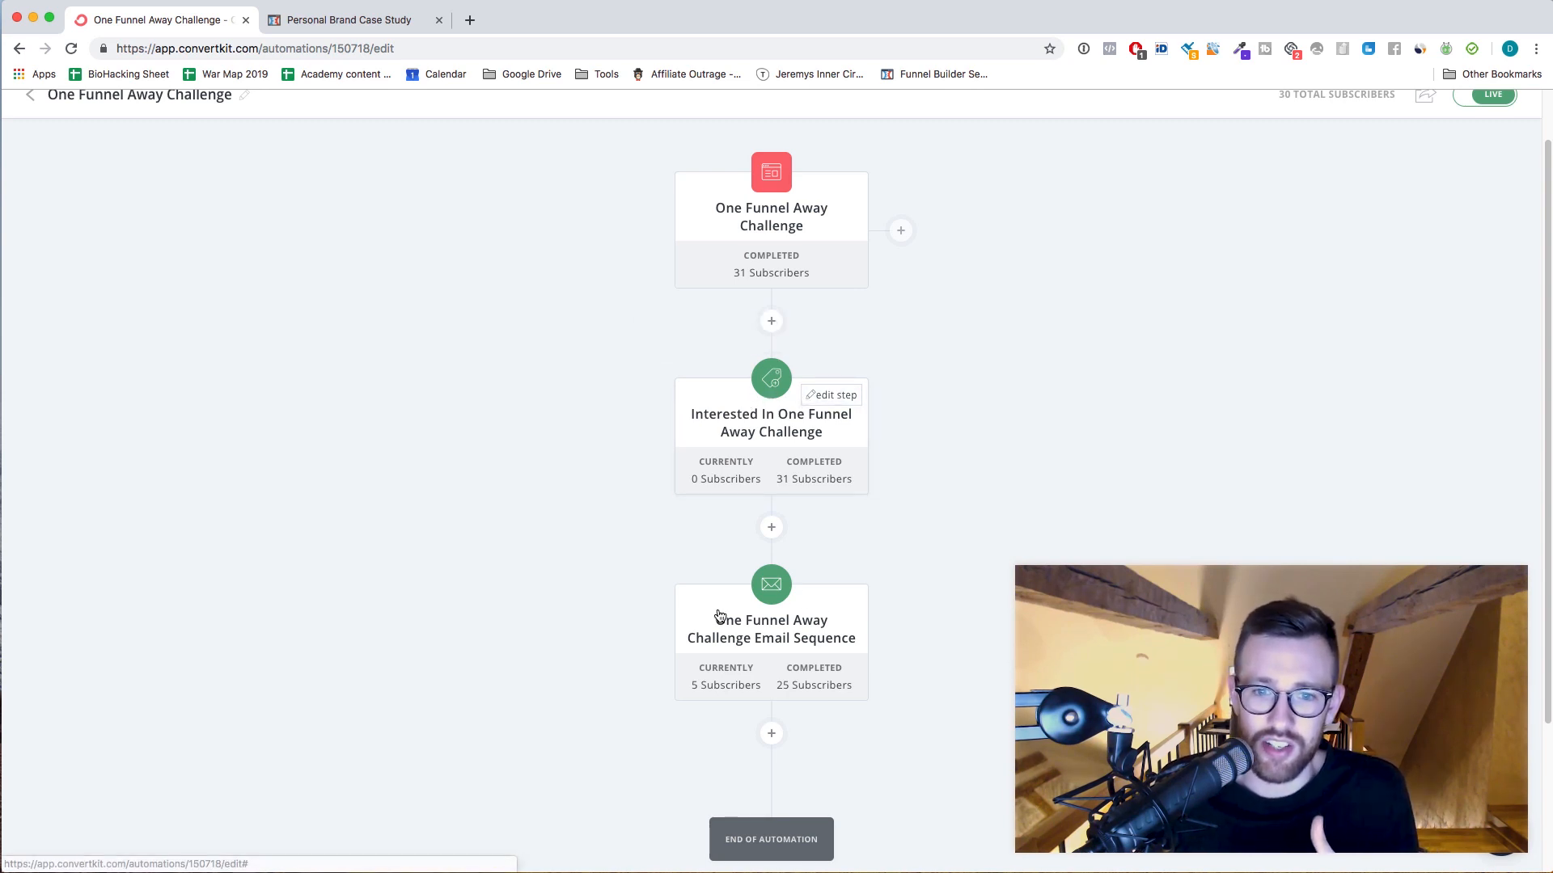
scroll(666, 634, down, 2)
scroll(661, 629, up, 4)
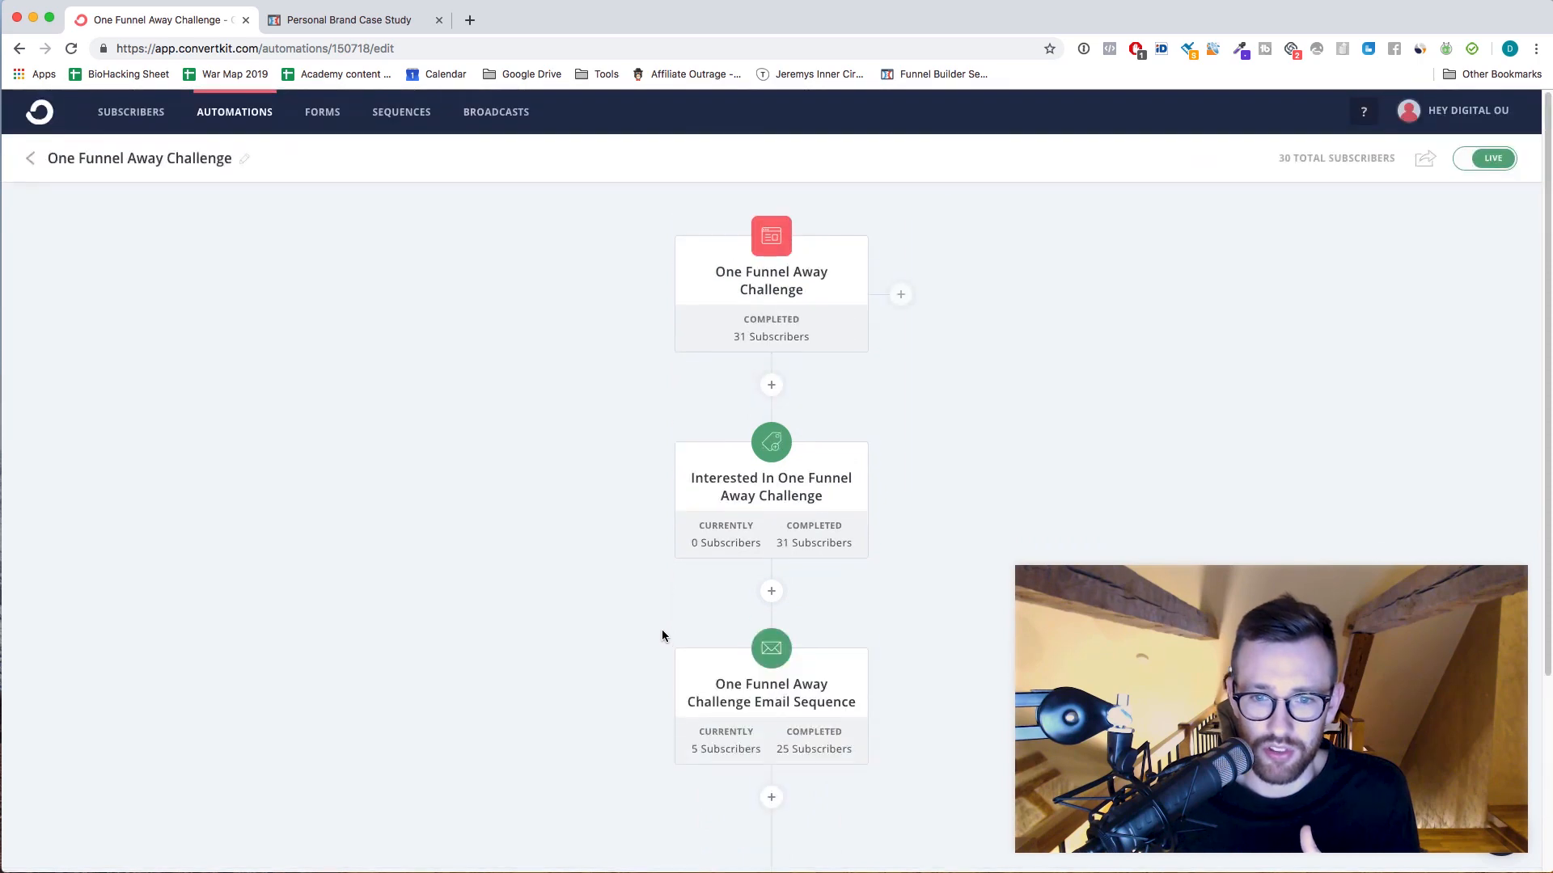
Open the subscriber list and view the subscribers tagged Interested In One Funnel Away Challenge.
click(132, 112)
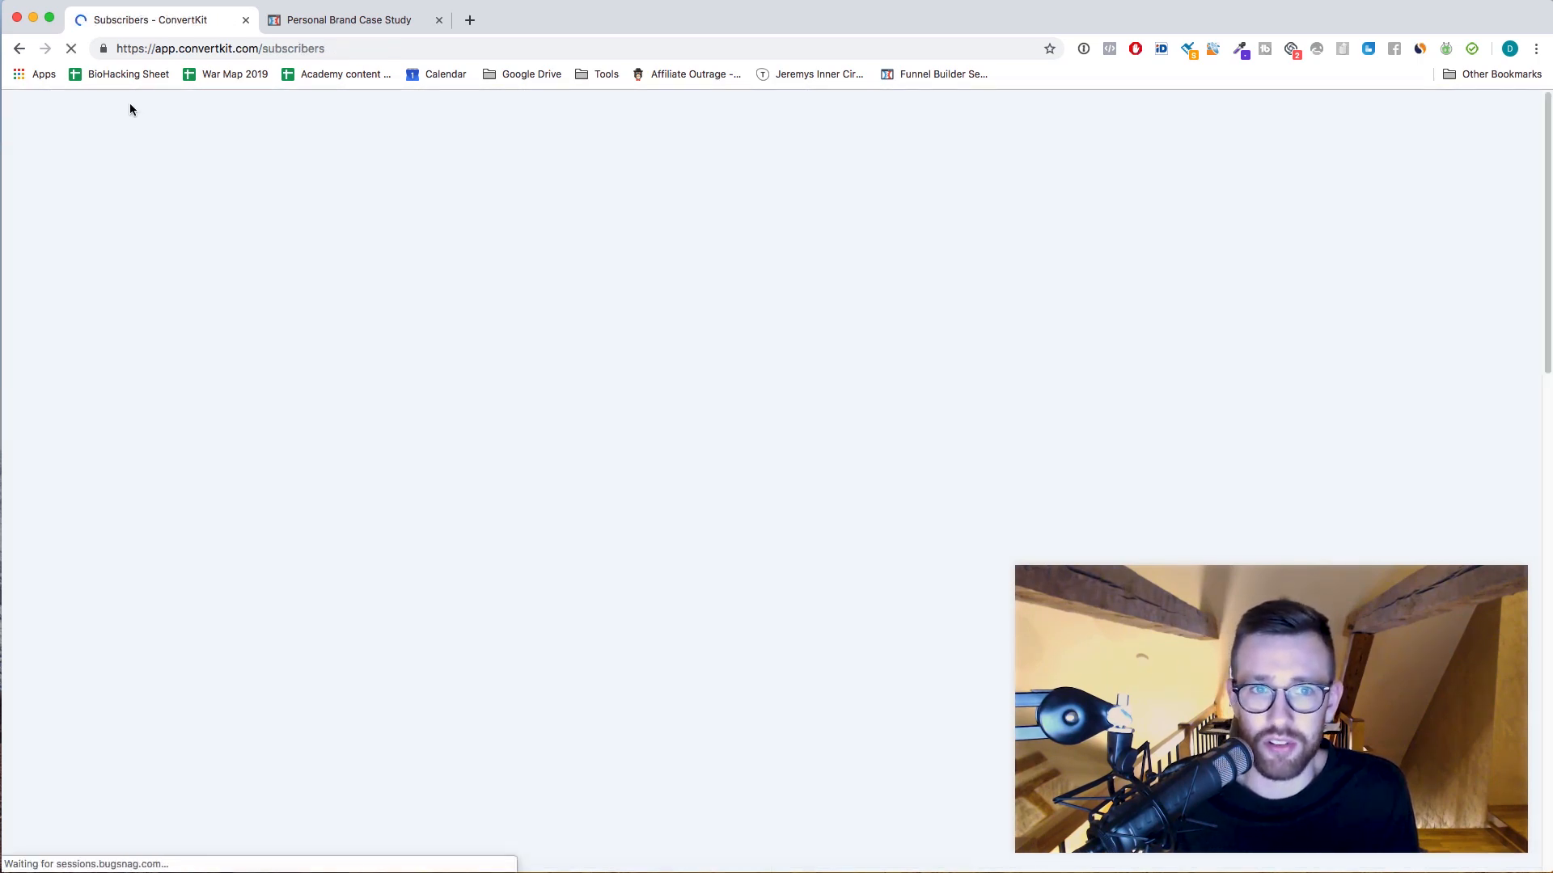
scroll(776, 485, down, 5)
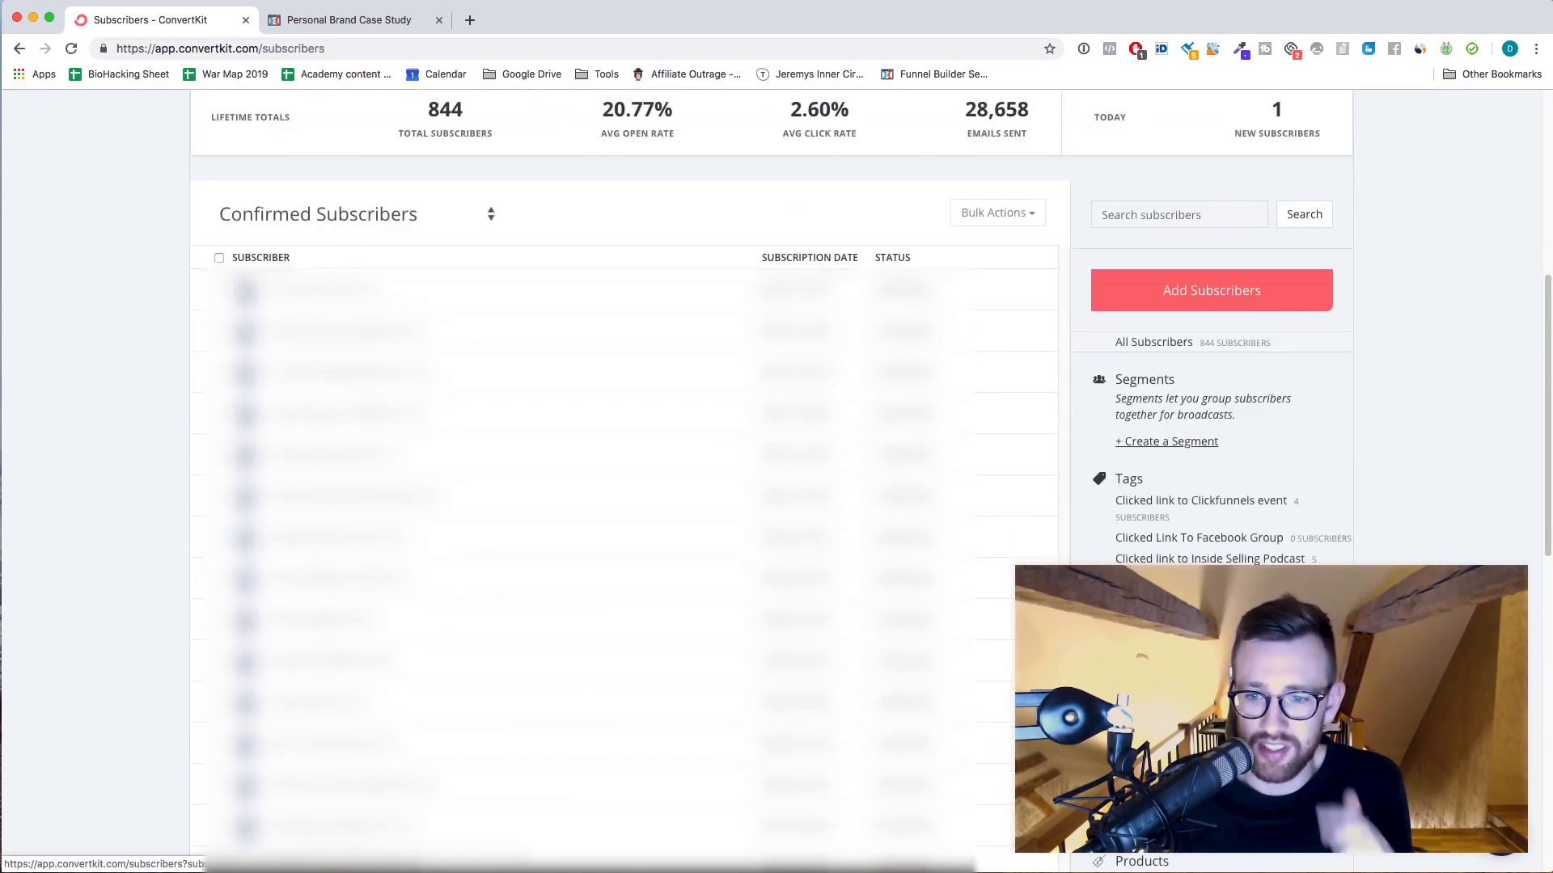
scroll(623, 486, down, 1)
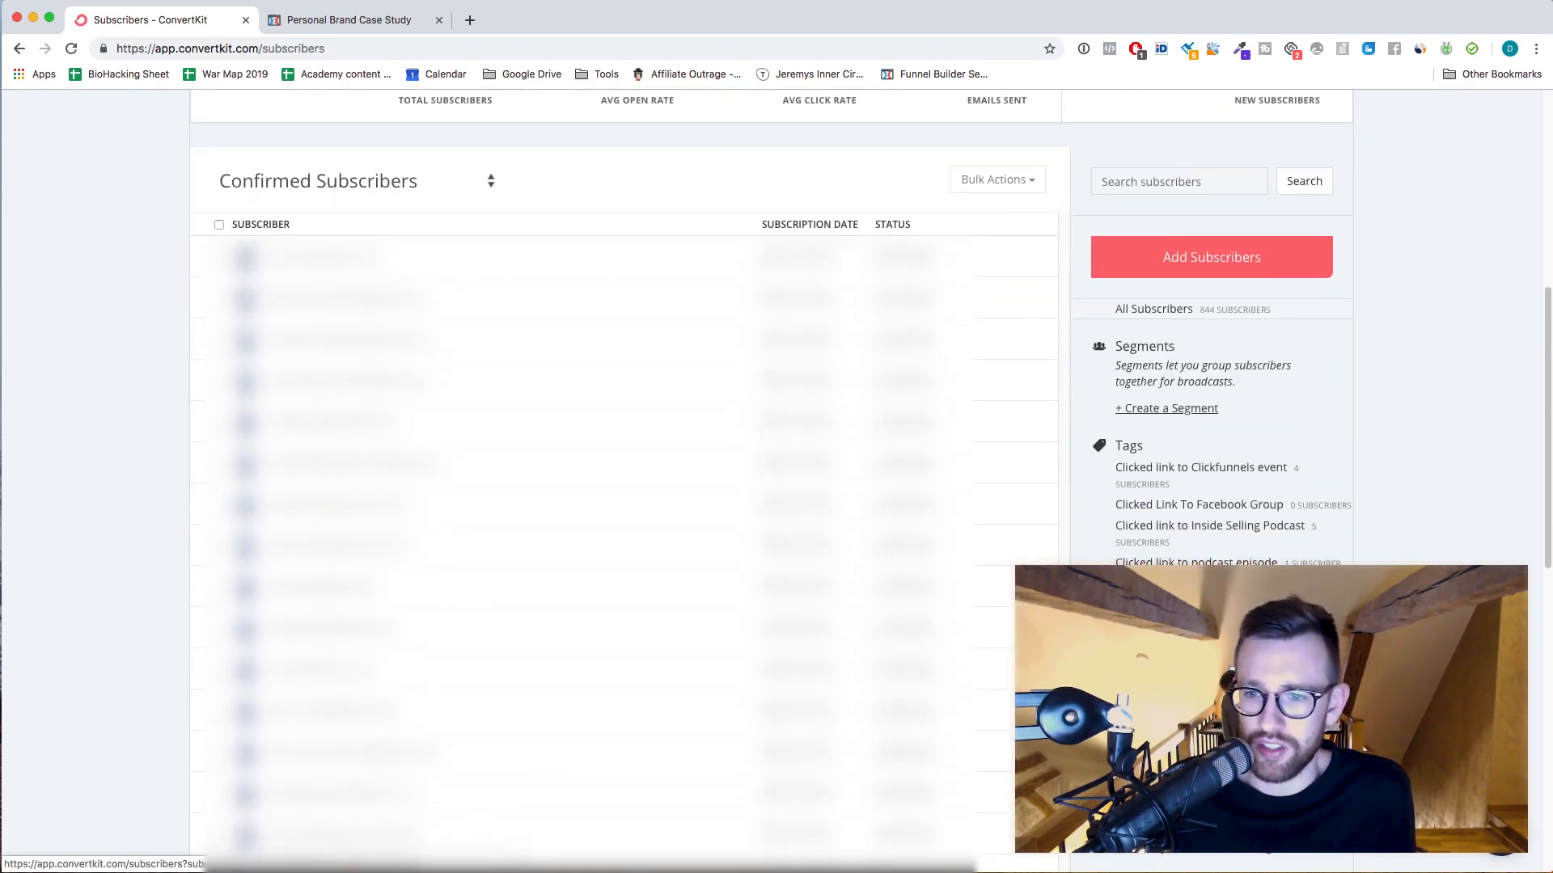
click(1180, 687)
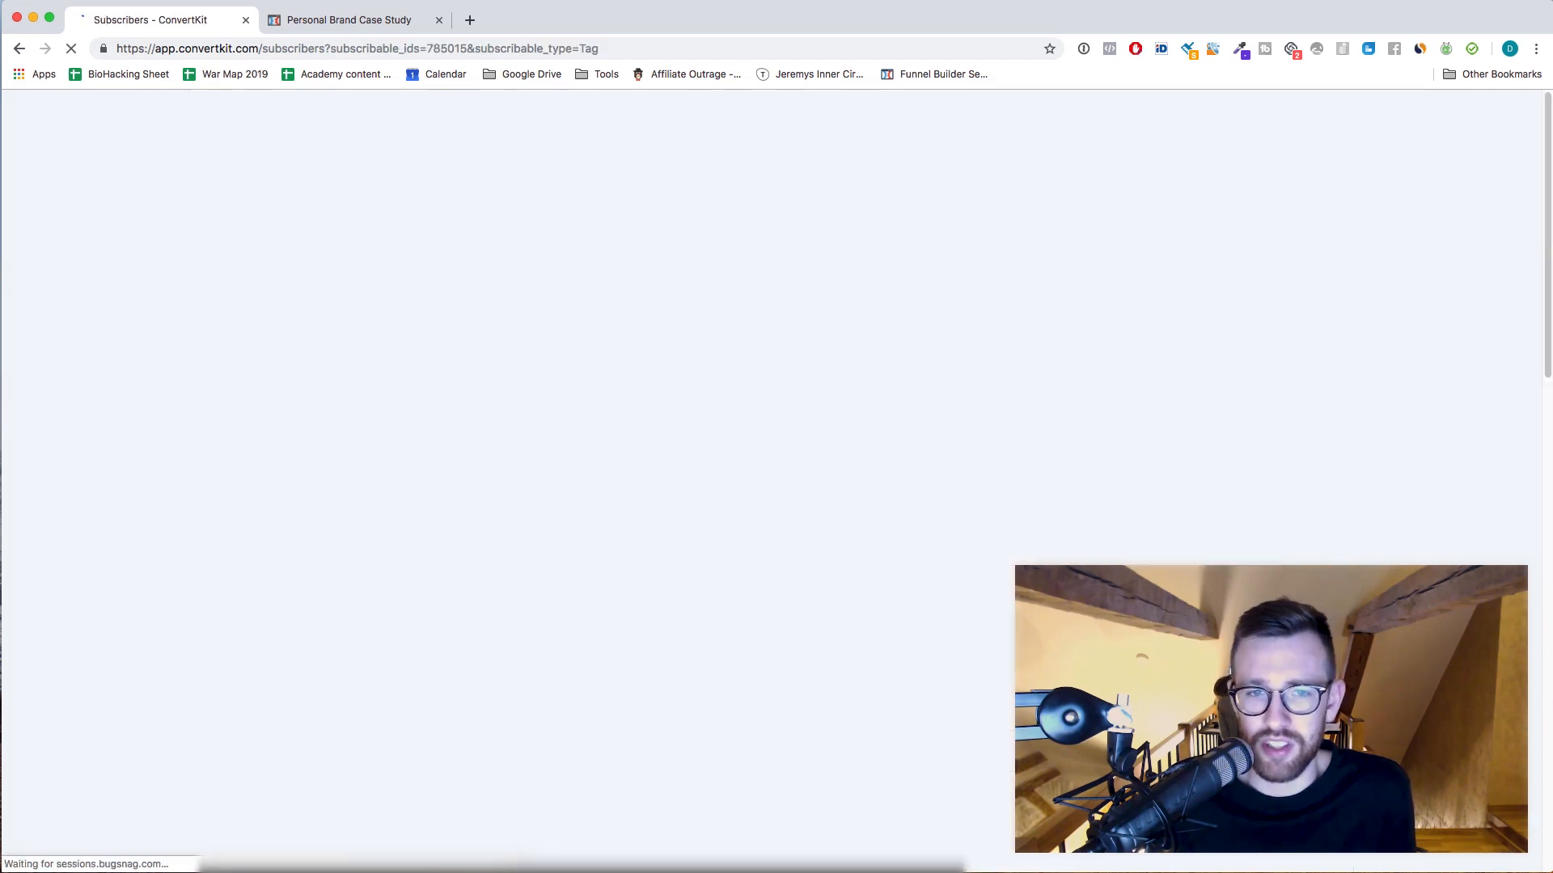
scroll(711, 469, down, 5)
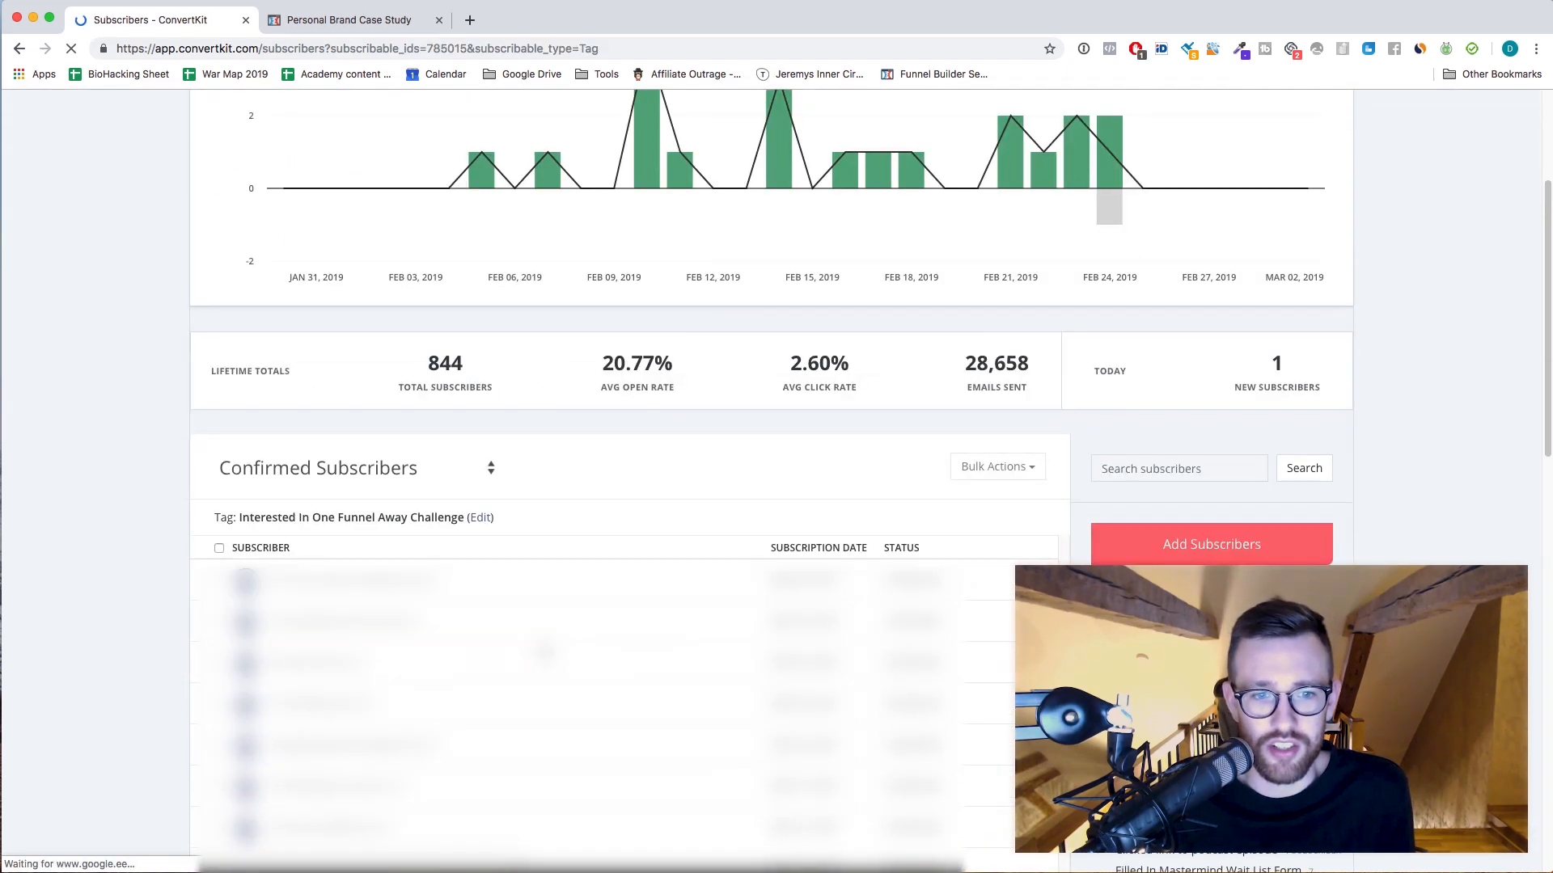
scroll(540, 647, down, 10)
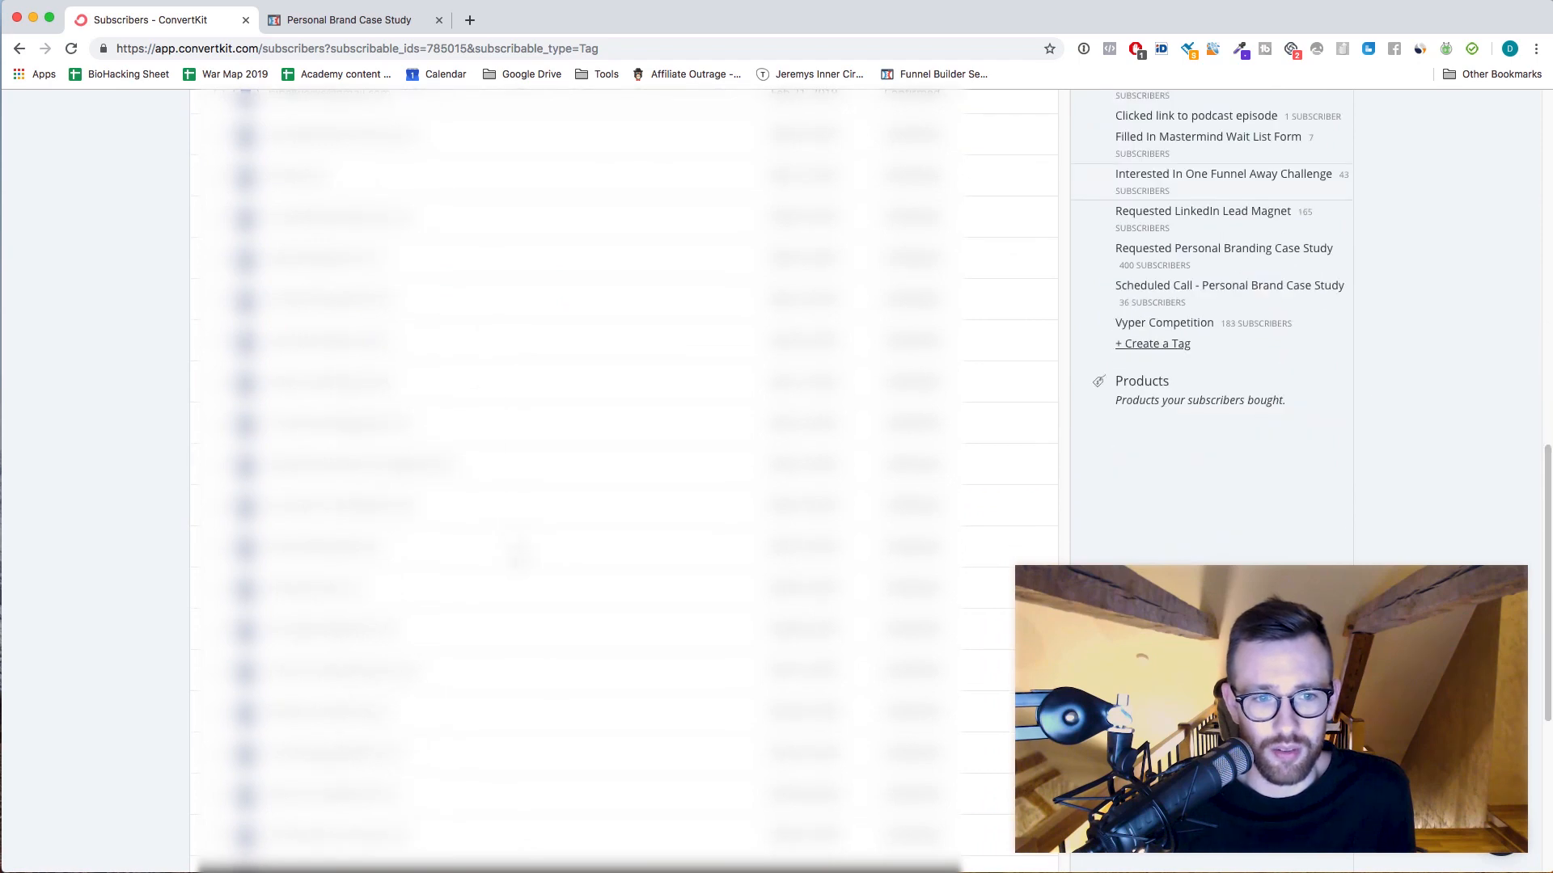
drag(278, 755, 244, 755)
scroll(554, 433, up, 8)
scroll(550, 432, up, 2)
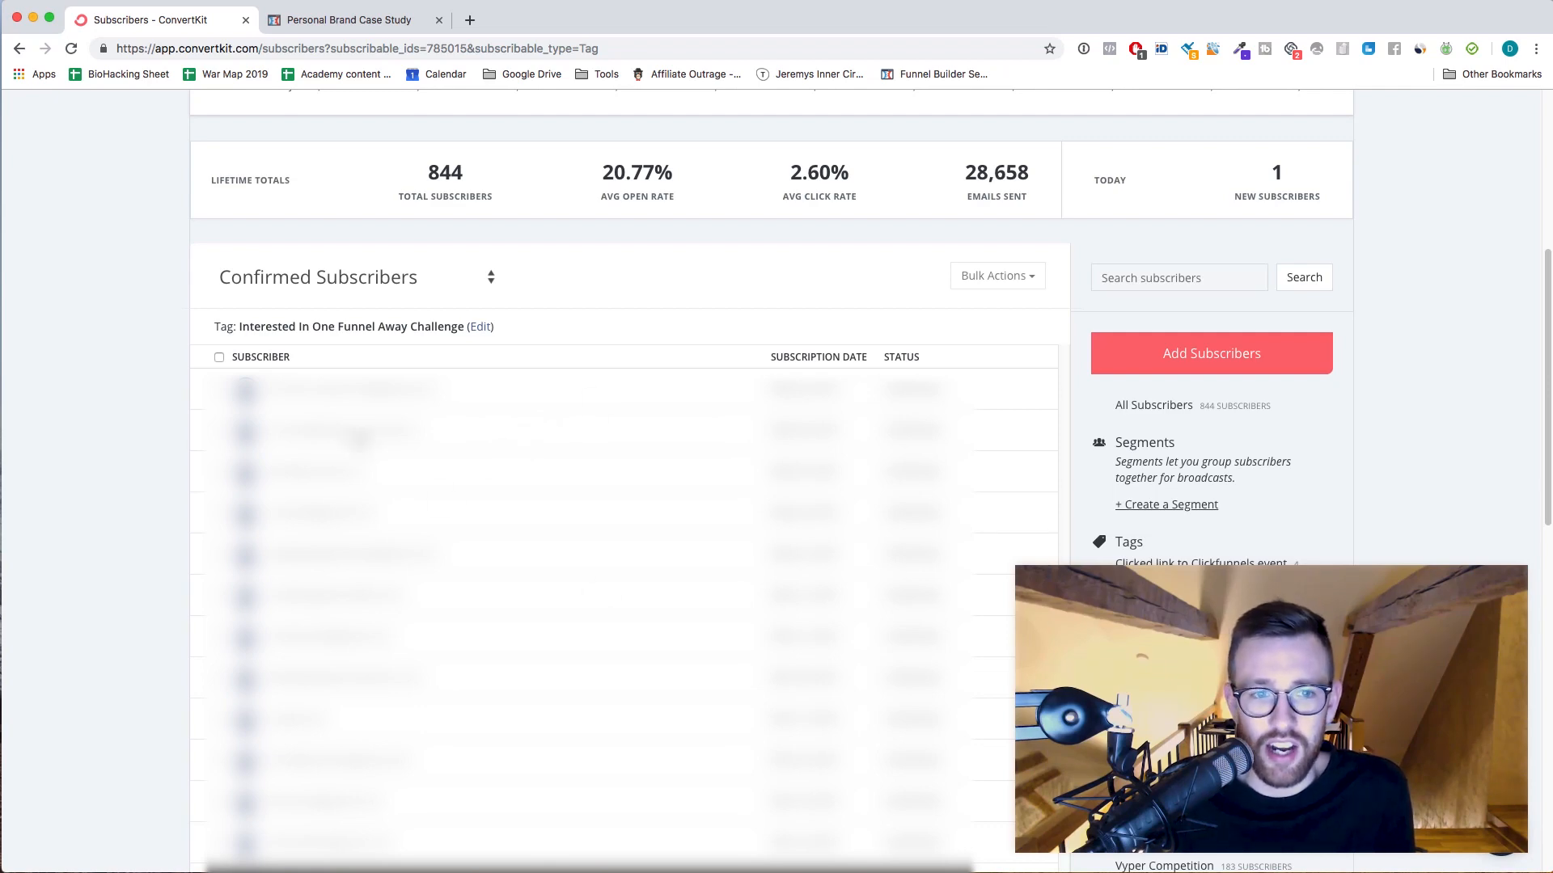
scroll(344, 469, up, 3)
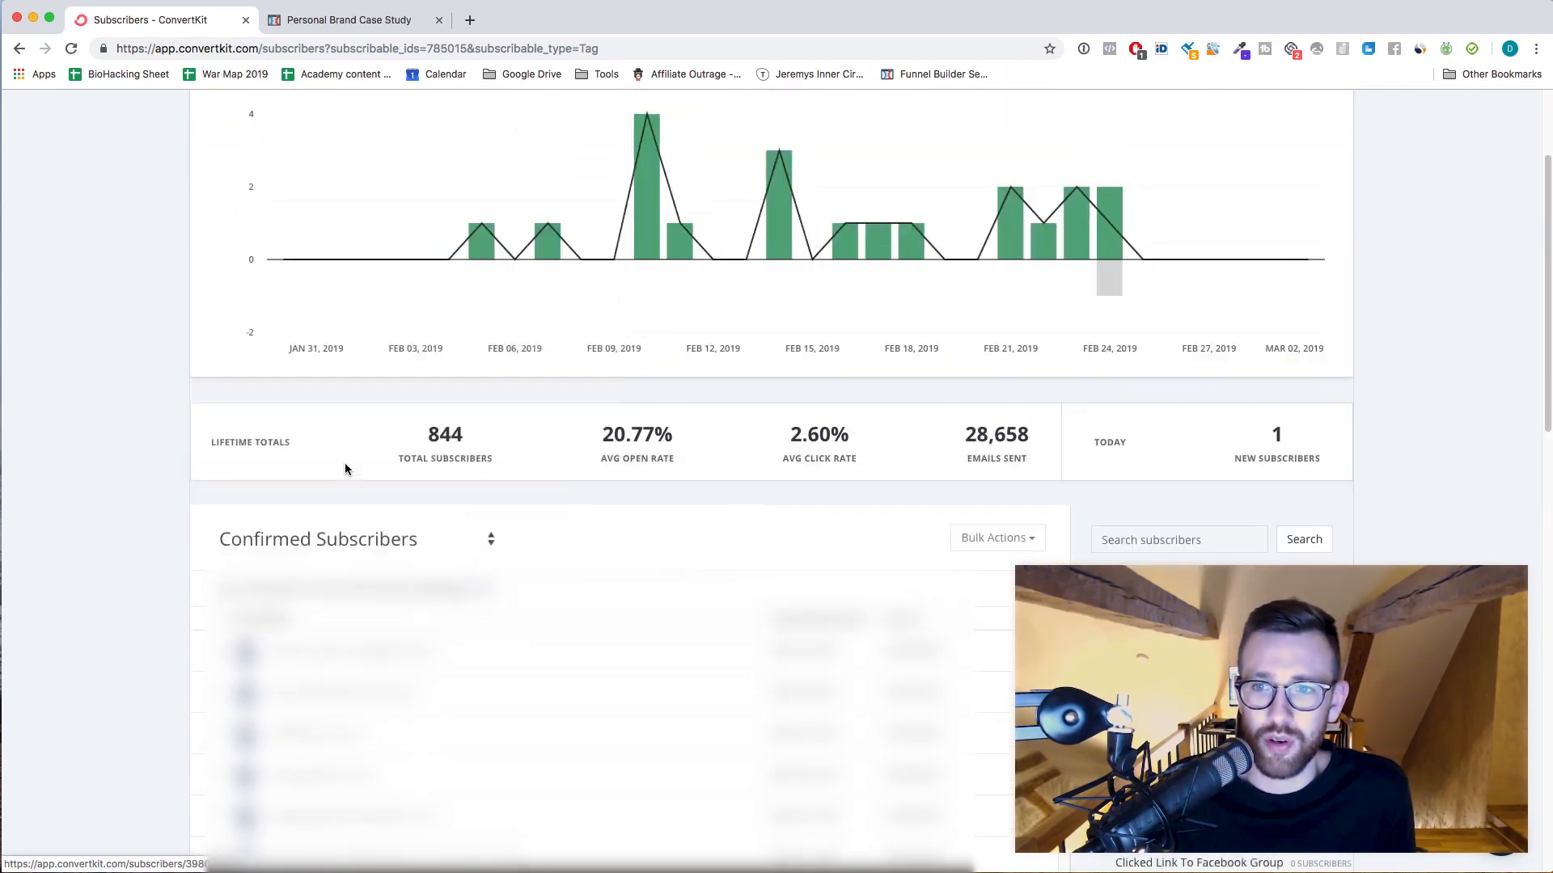
scroll(346, 469, up, 2)
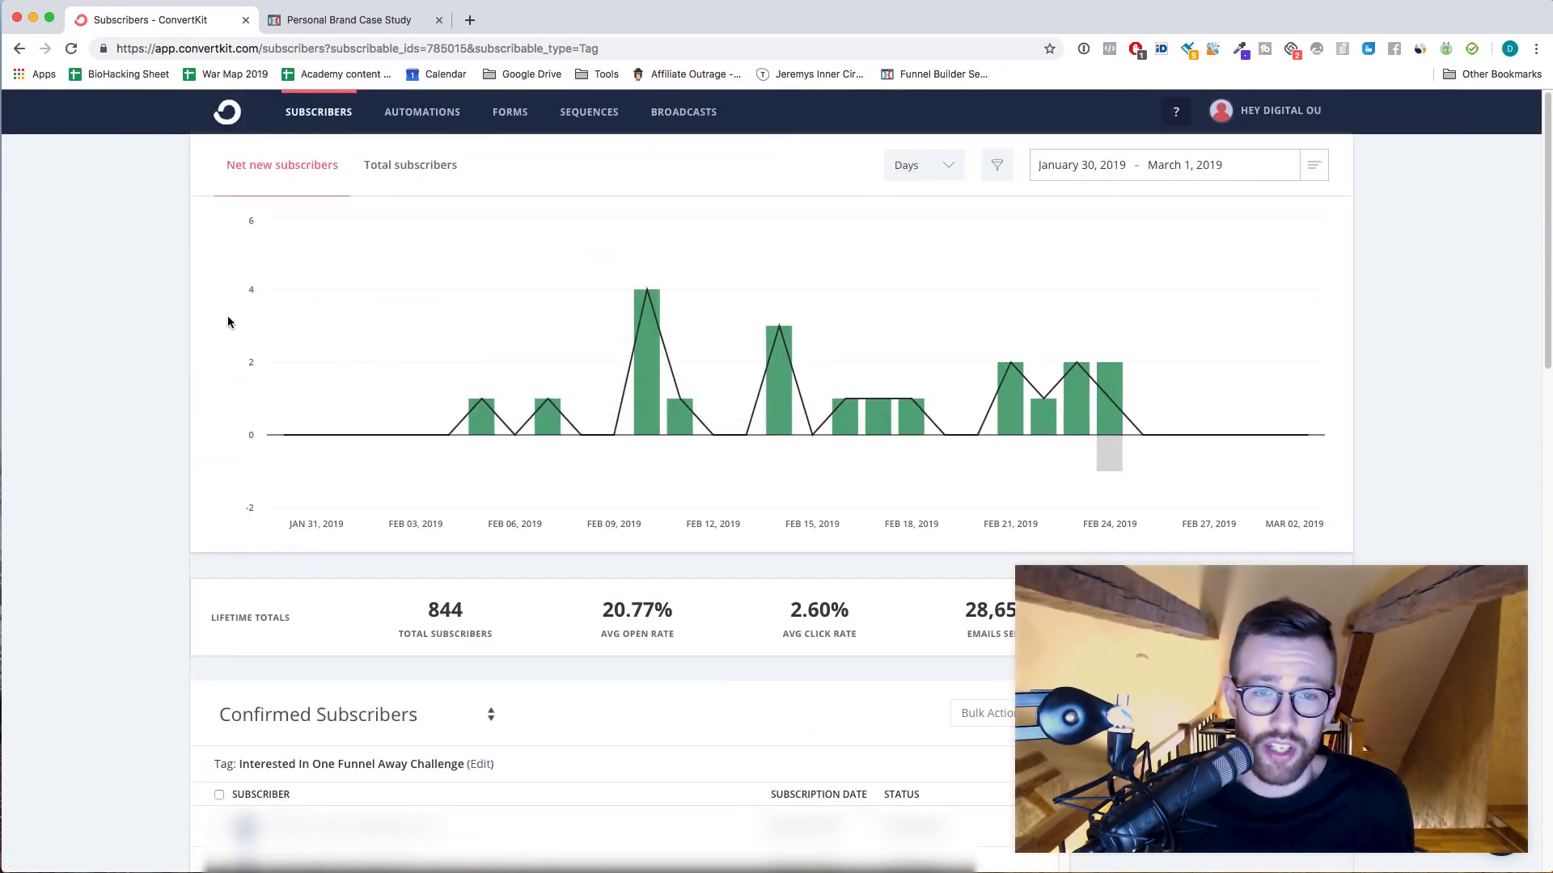
Create a new broadcast, look through its recipient filter options, and continue to the email content stage.
click(691, 125)
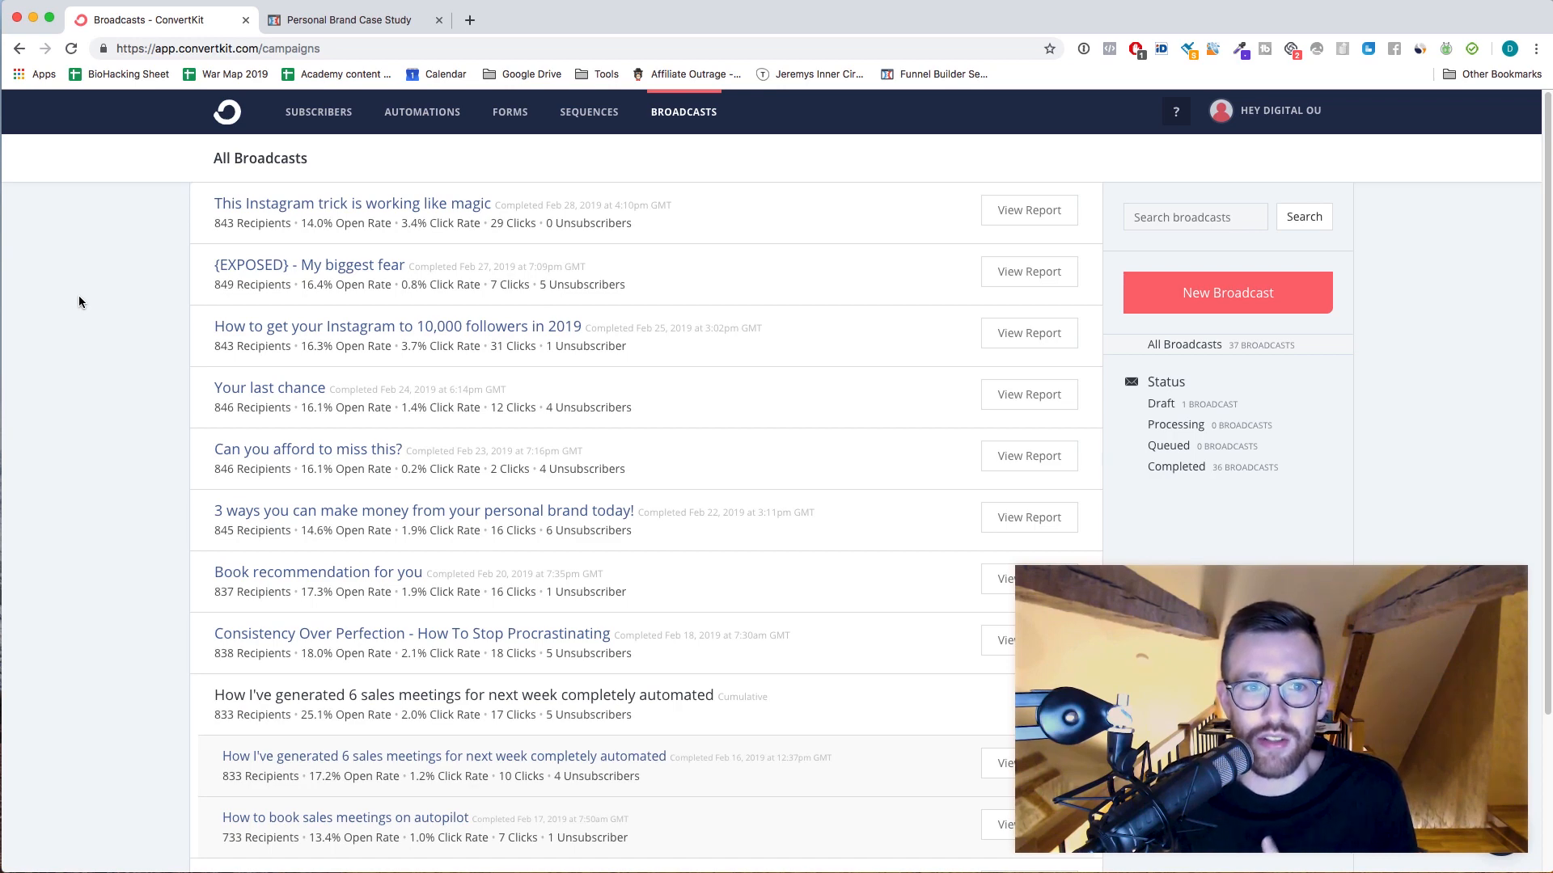
click(1222, 291)
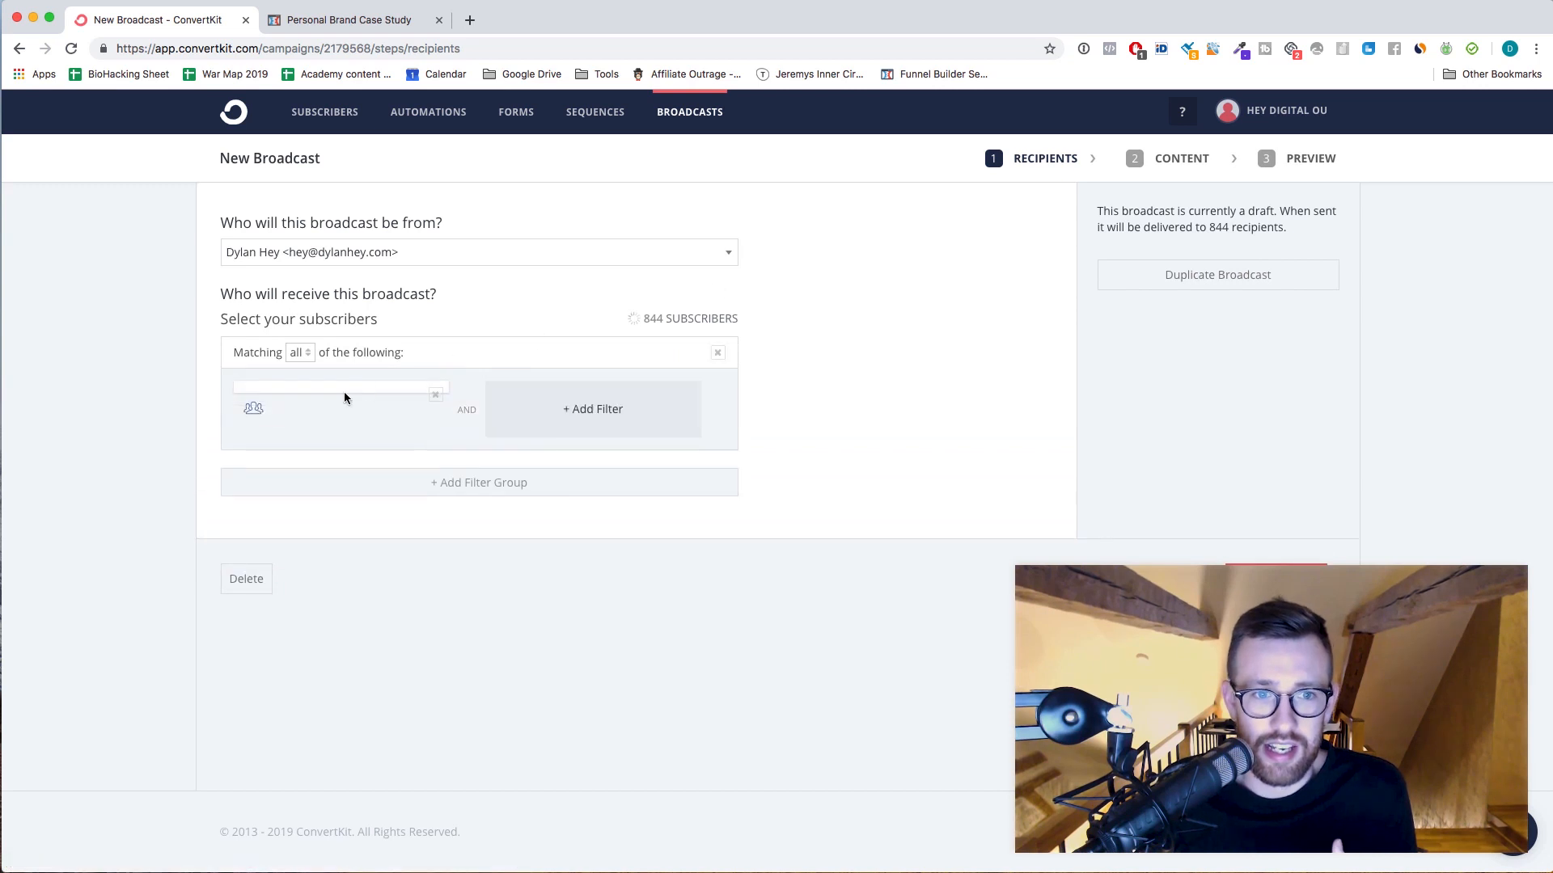
click(365, 421)
click(326, 426)
click(291, 444)
click(361, 468)
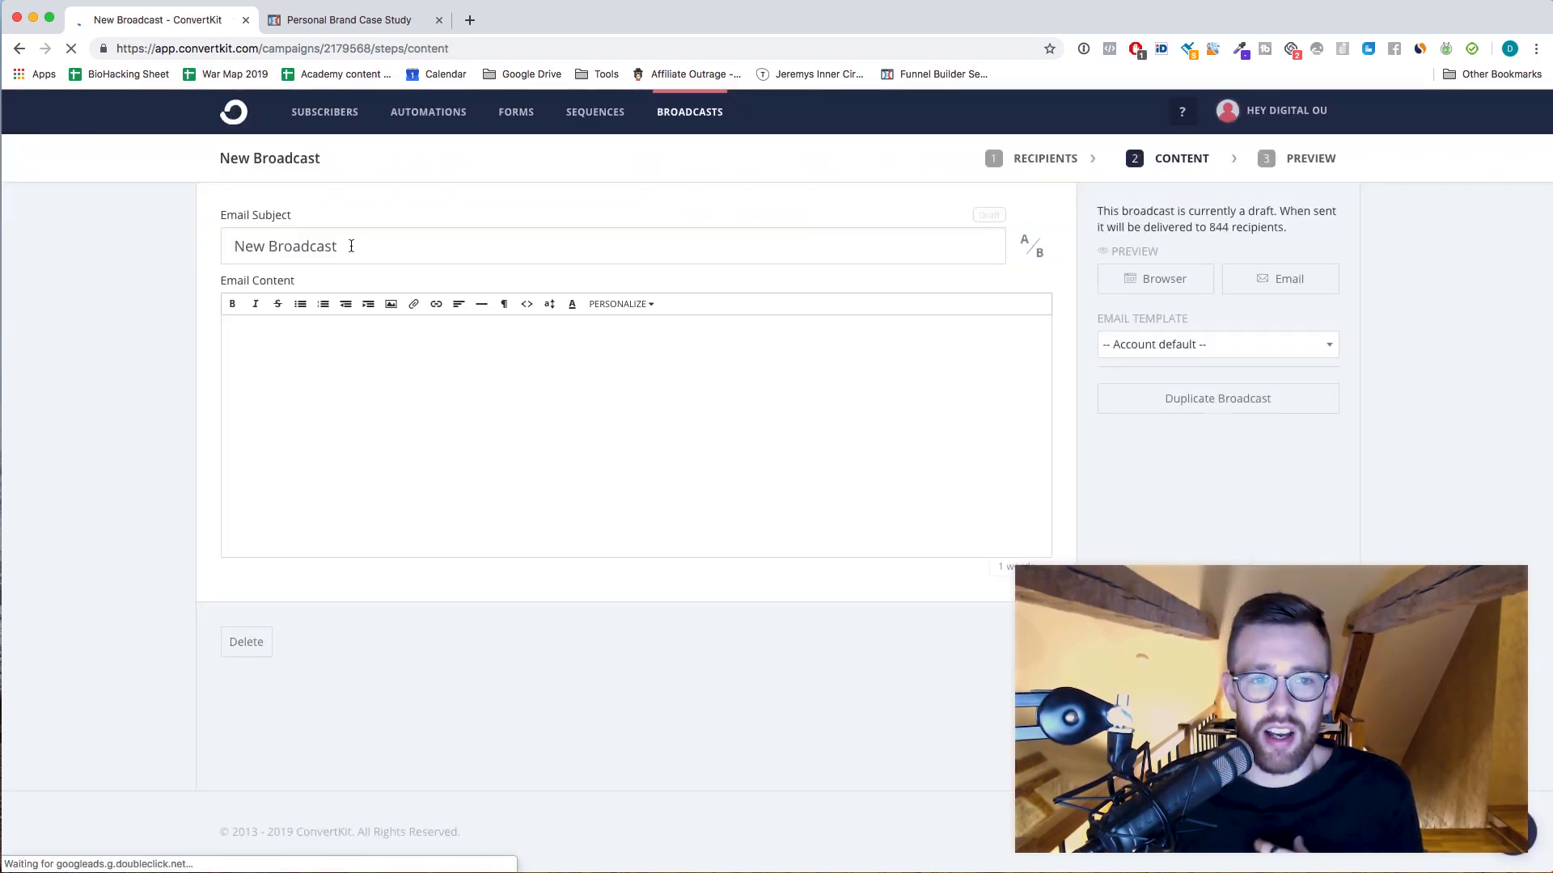
Replace the broadcast's default email subject with "Quick question for you...".
double_click(351, 246)
triple_click(351, 246)
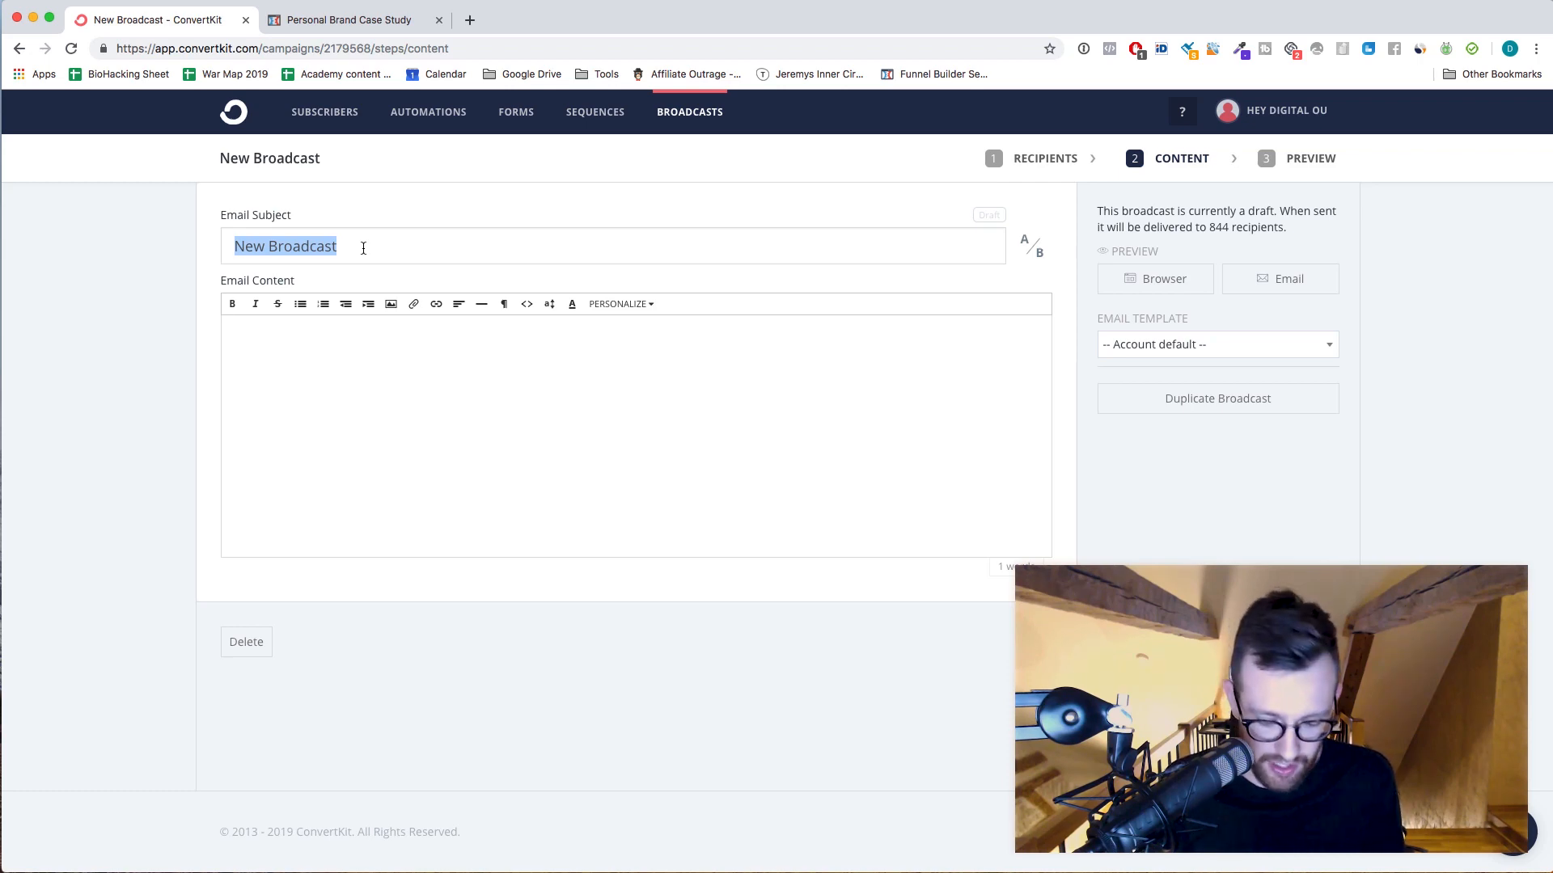
key(BackSpace)
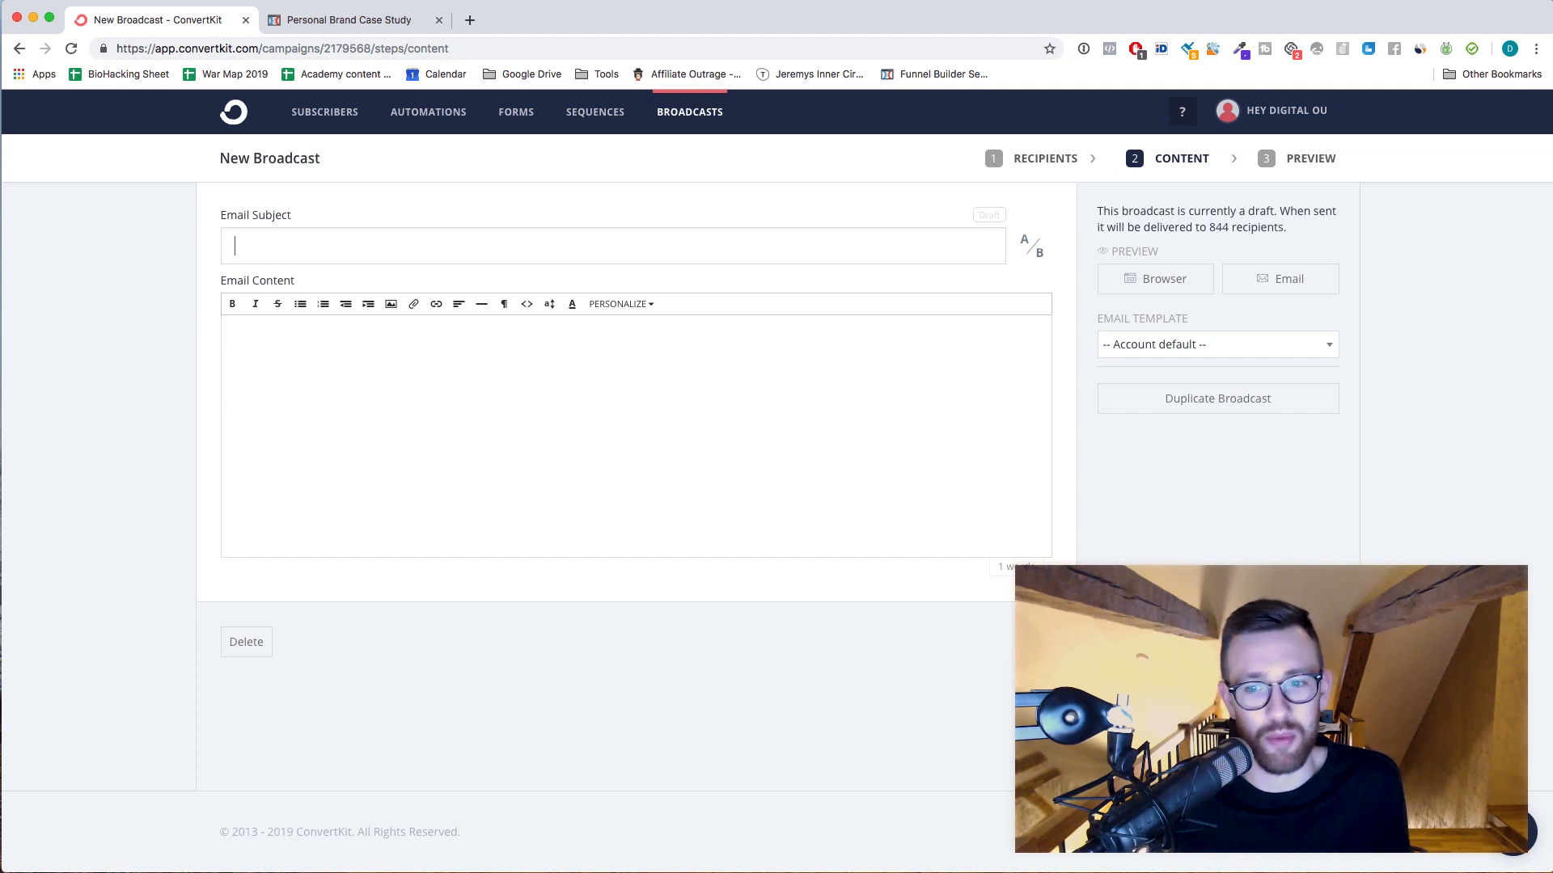
text(Quick question for you...)
View the personalization options available for the email content without inserting one.
click(273, 342)
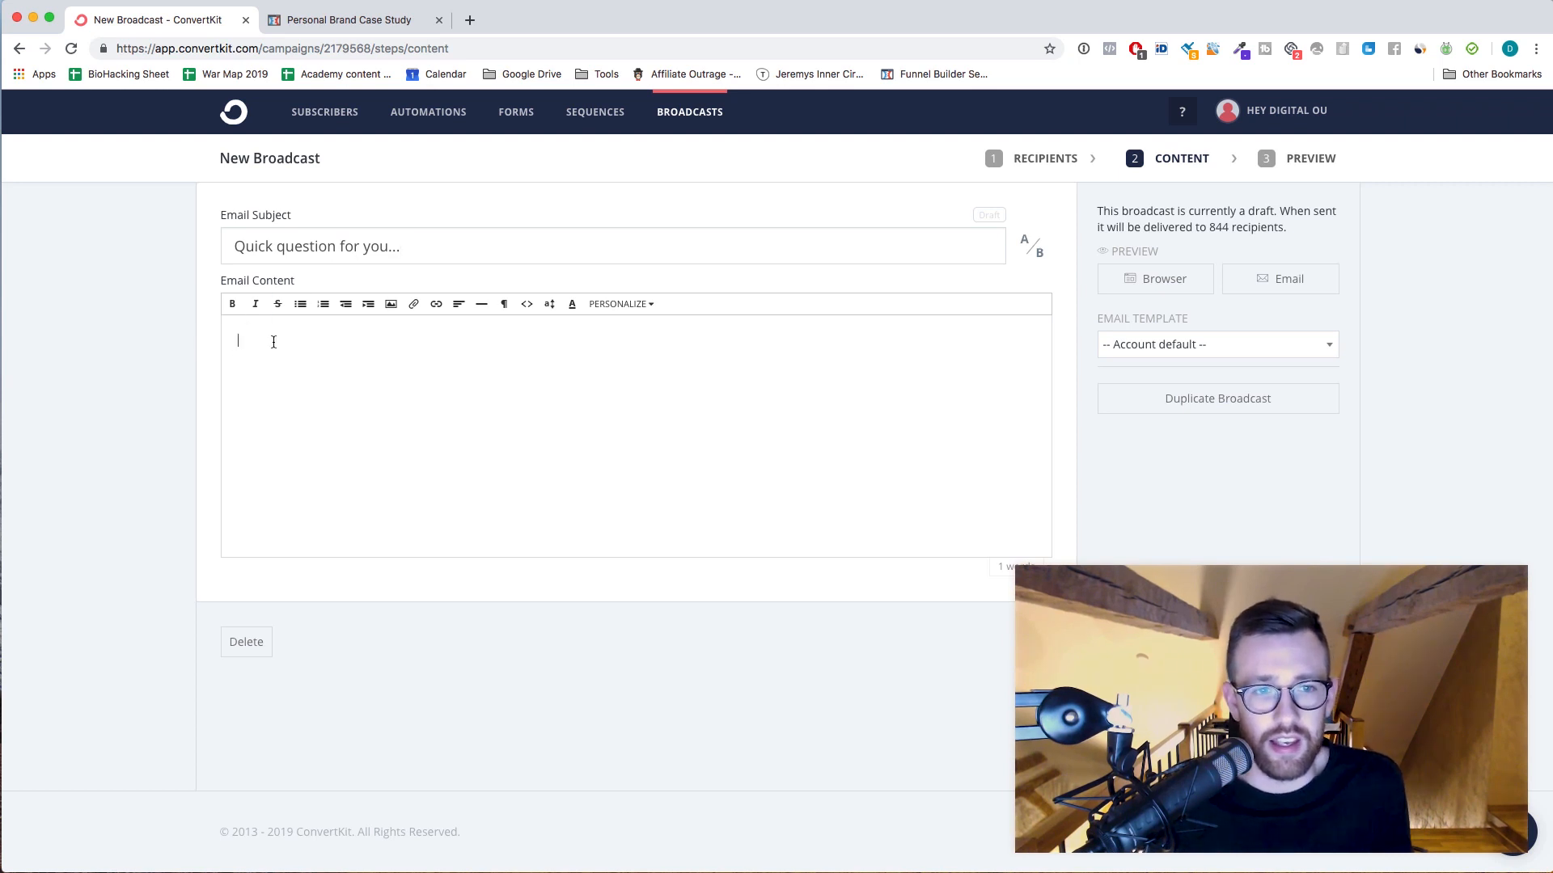
click(620, 304)
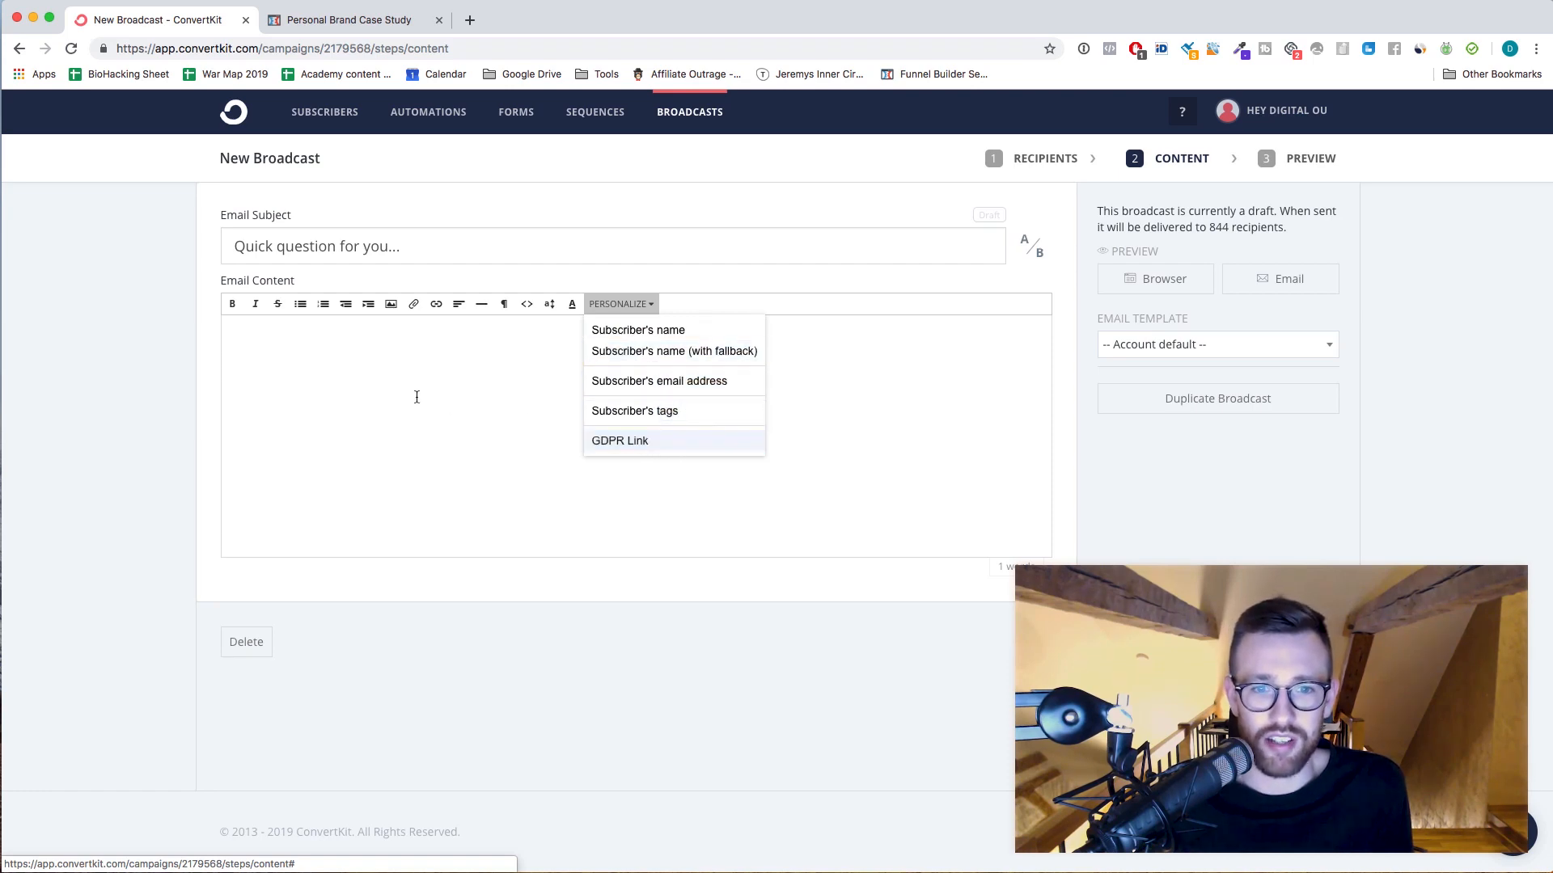
click(304, 363)
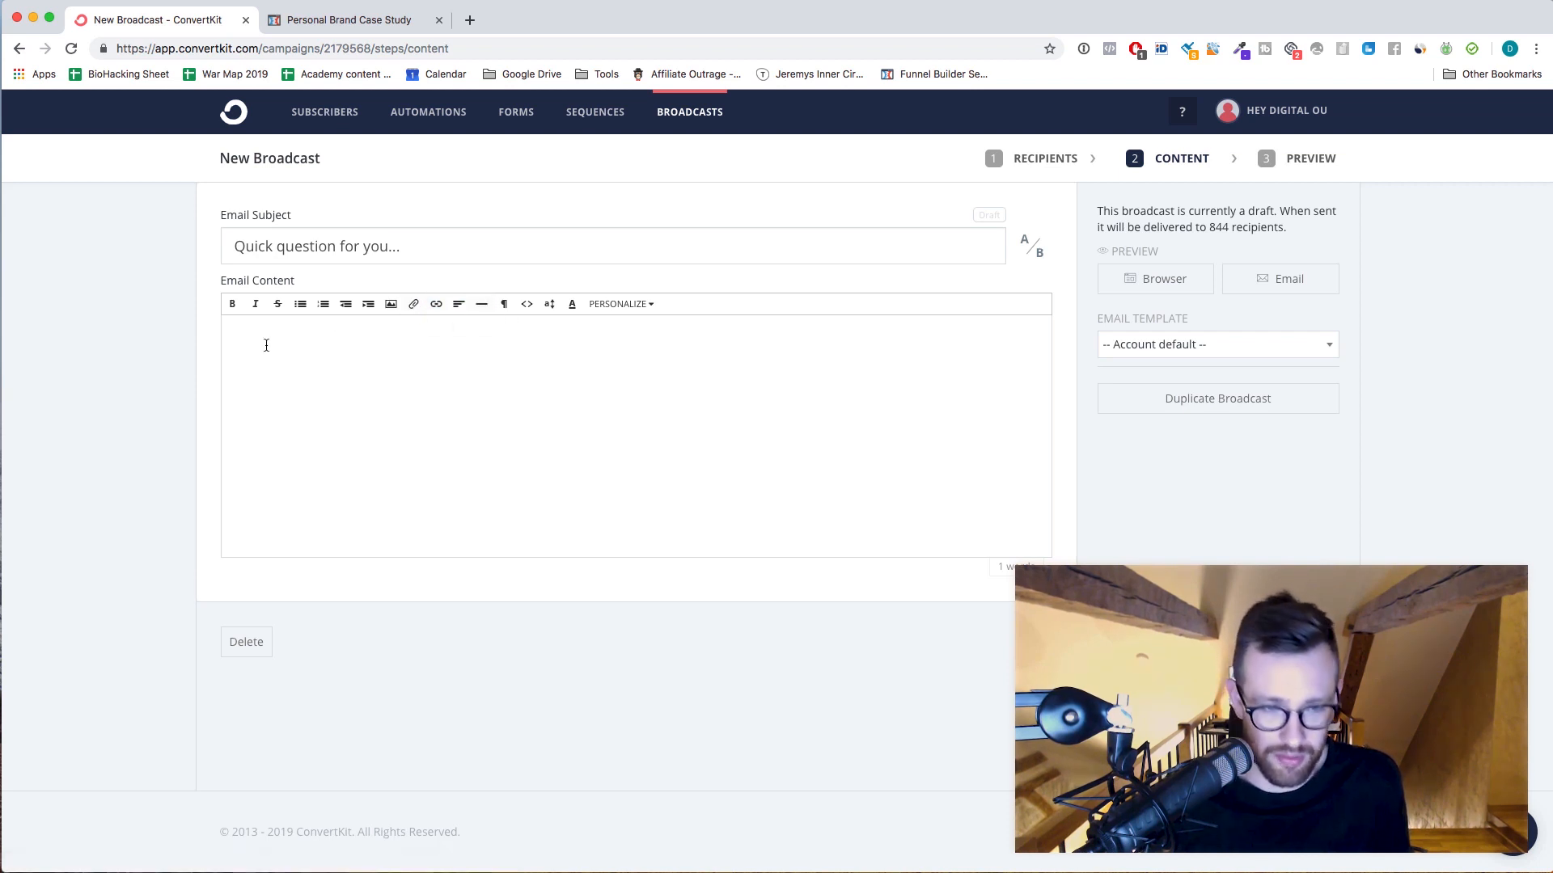
Begin the email body with "Hey there," and a second paragraph "Really quick question for you today.", correcting any misspelling.
text(Hey there,)
key(Return)
text(Really quick)
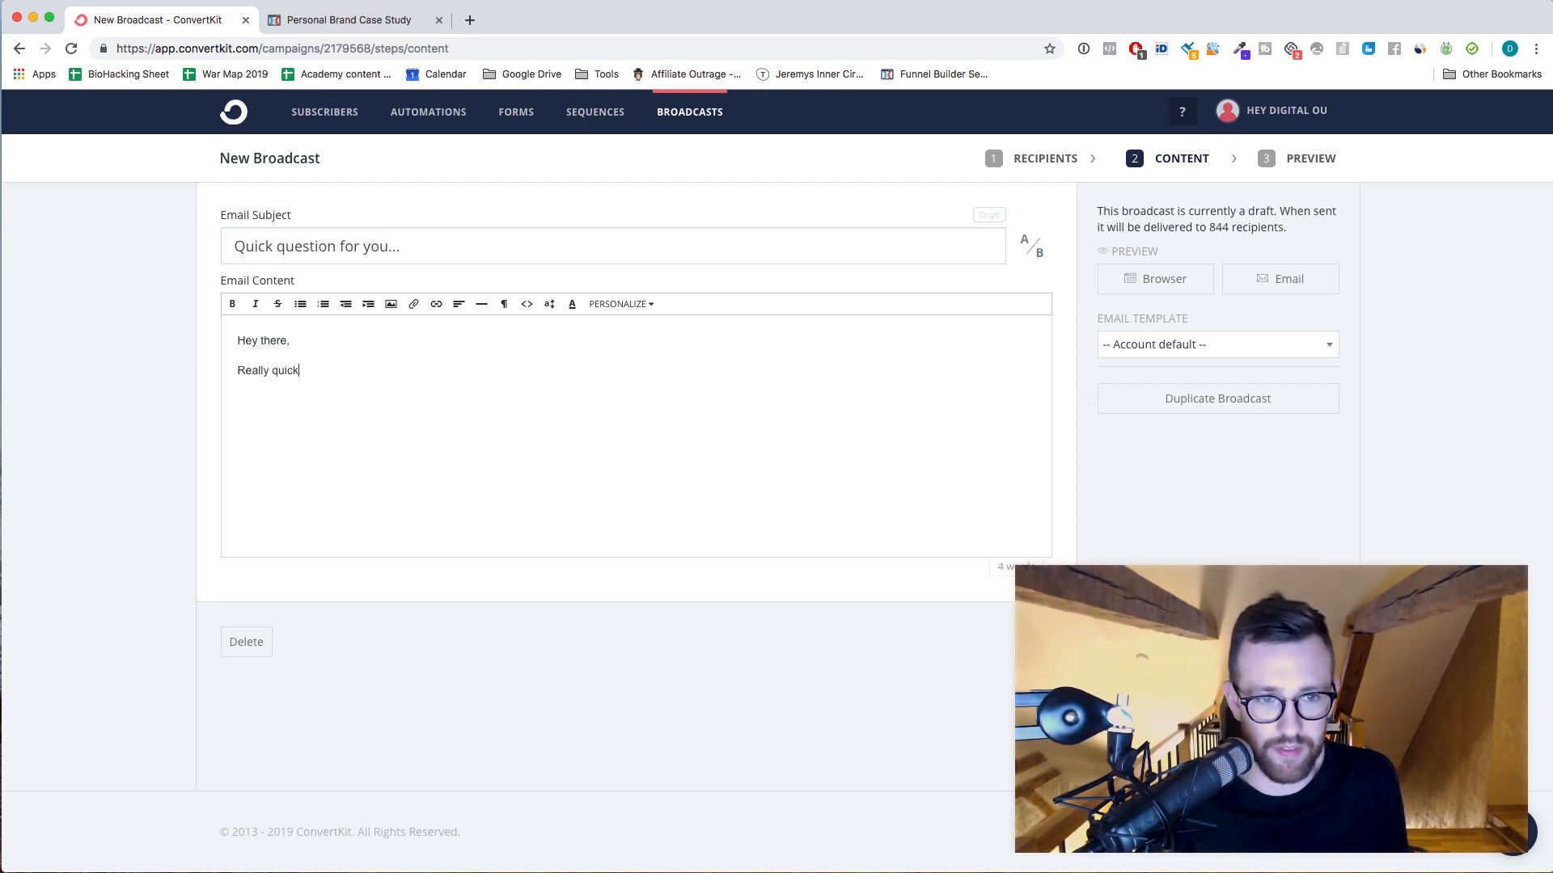
text( qurestion)
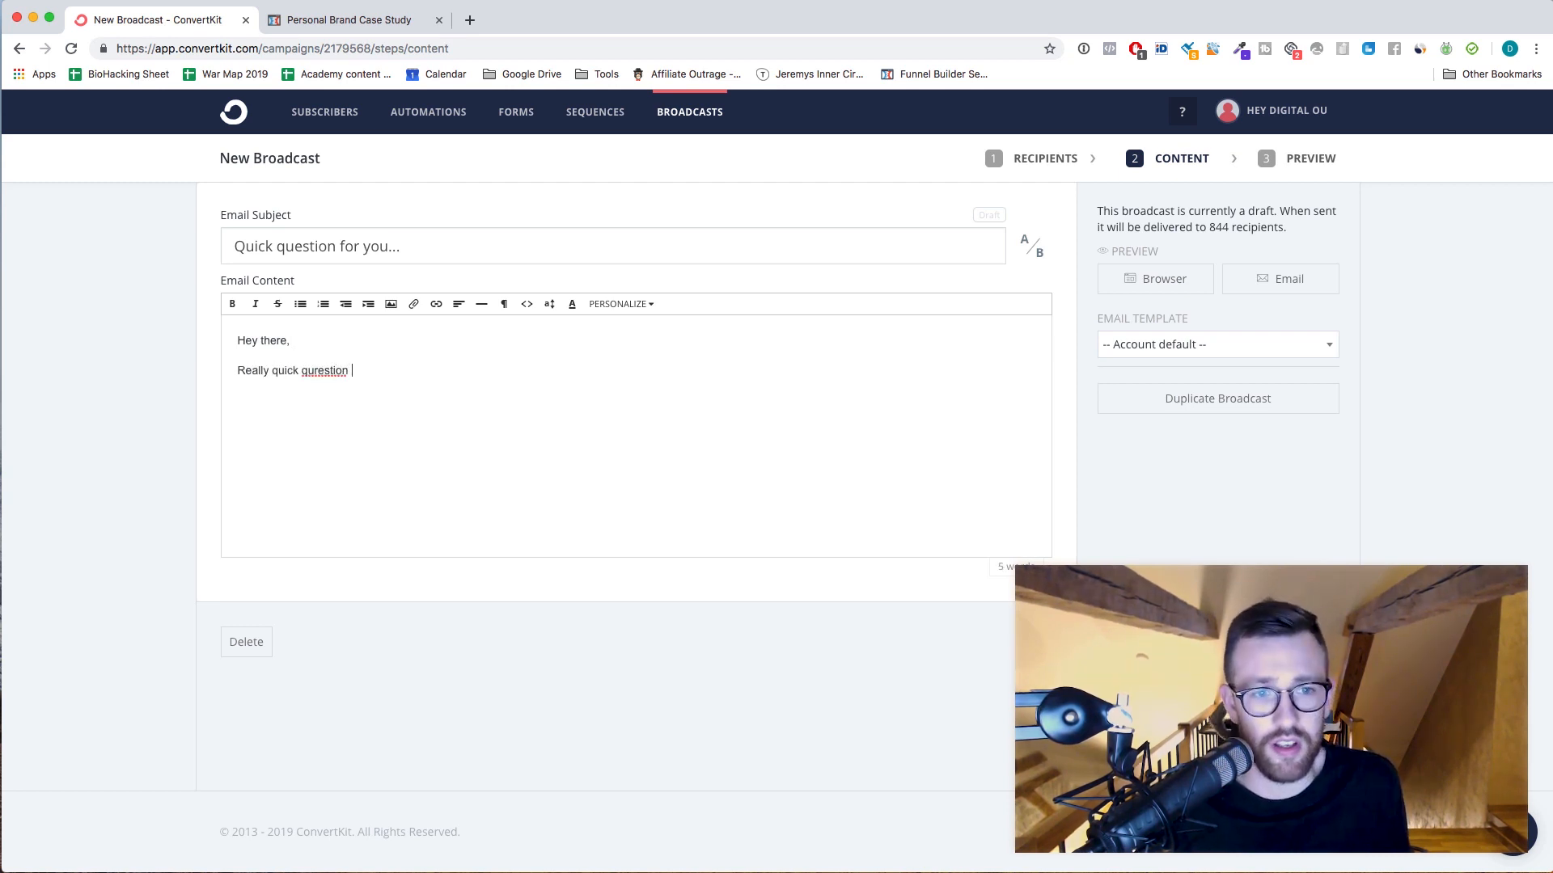
text( for you )
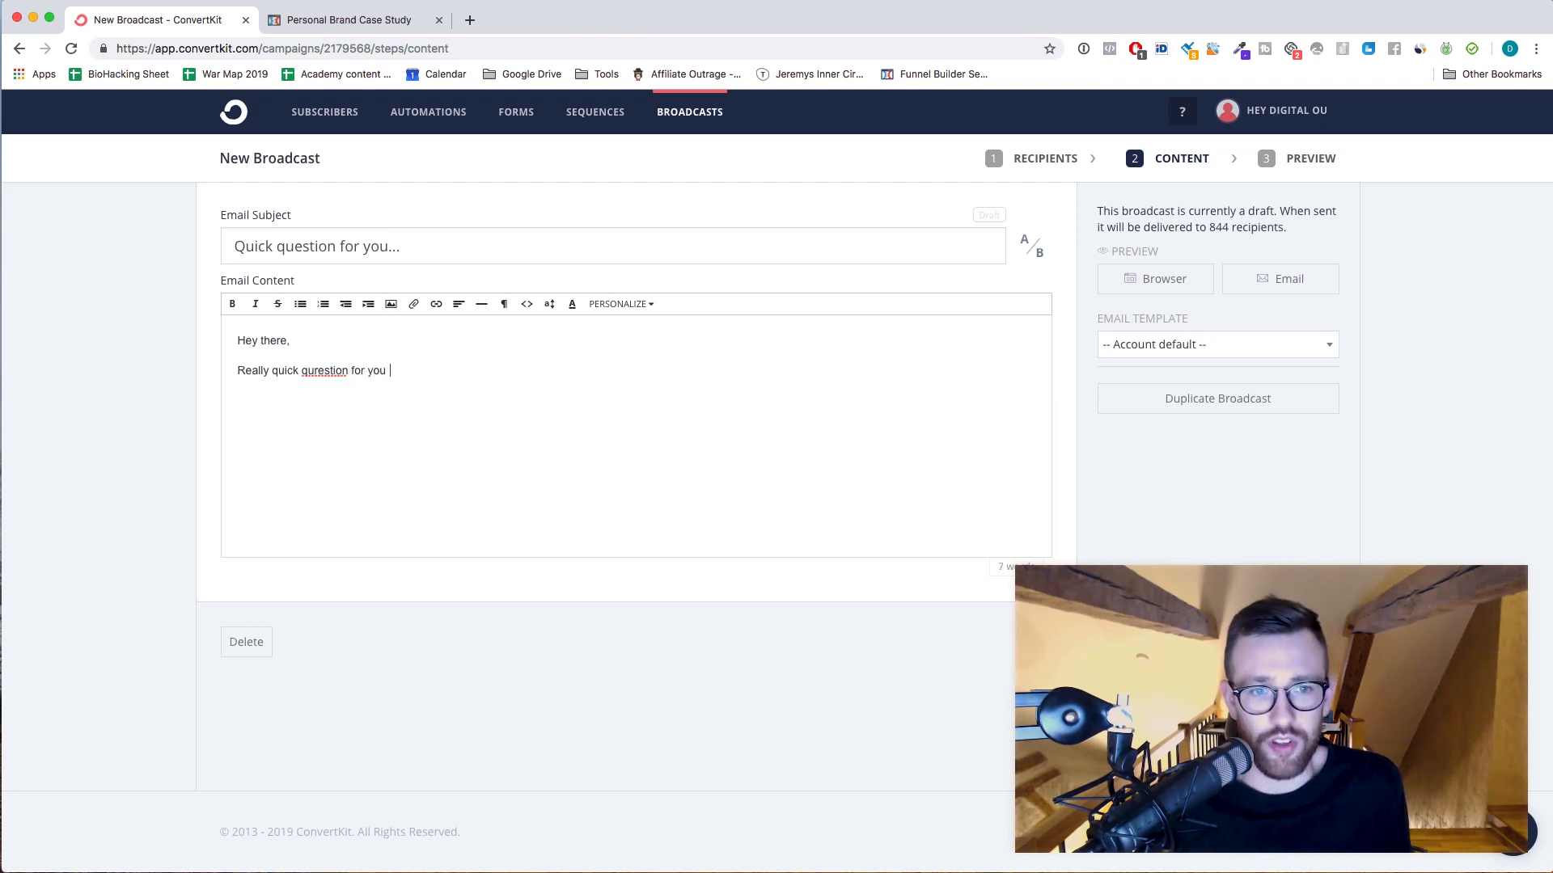
text(today.)
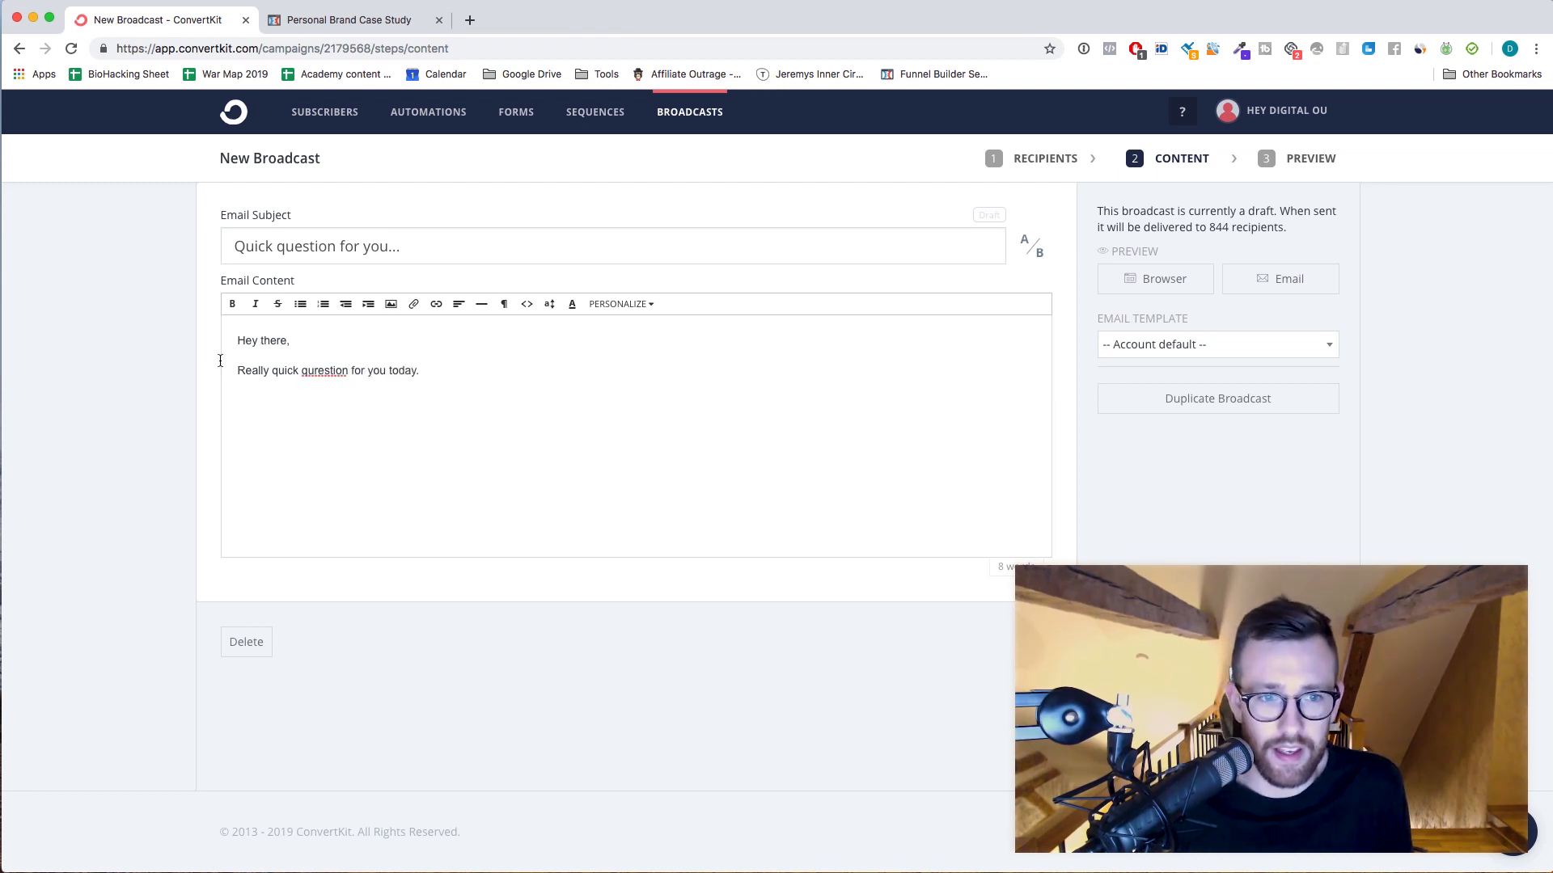
right_click(319, 371)
click(356, 383)
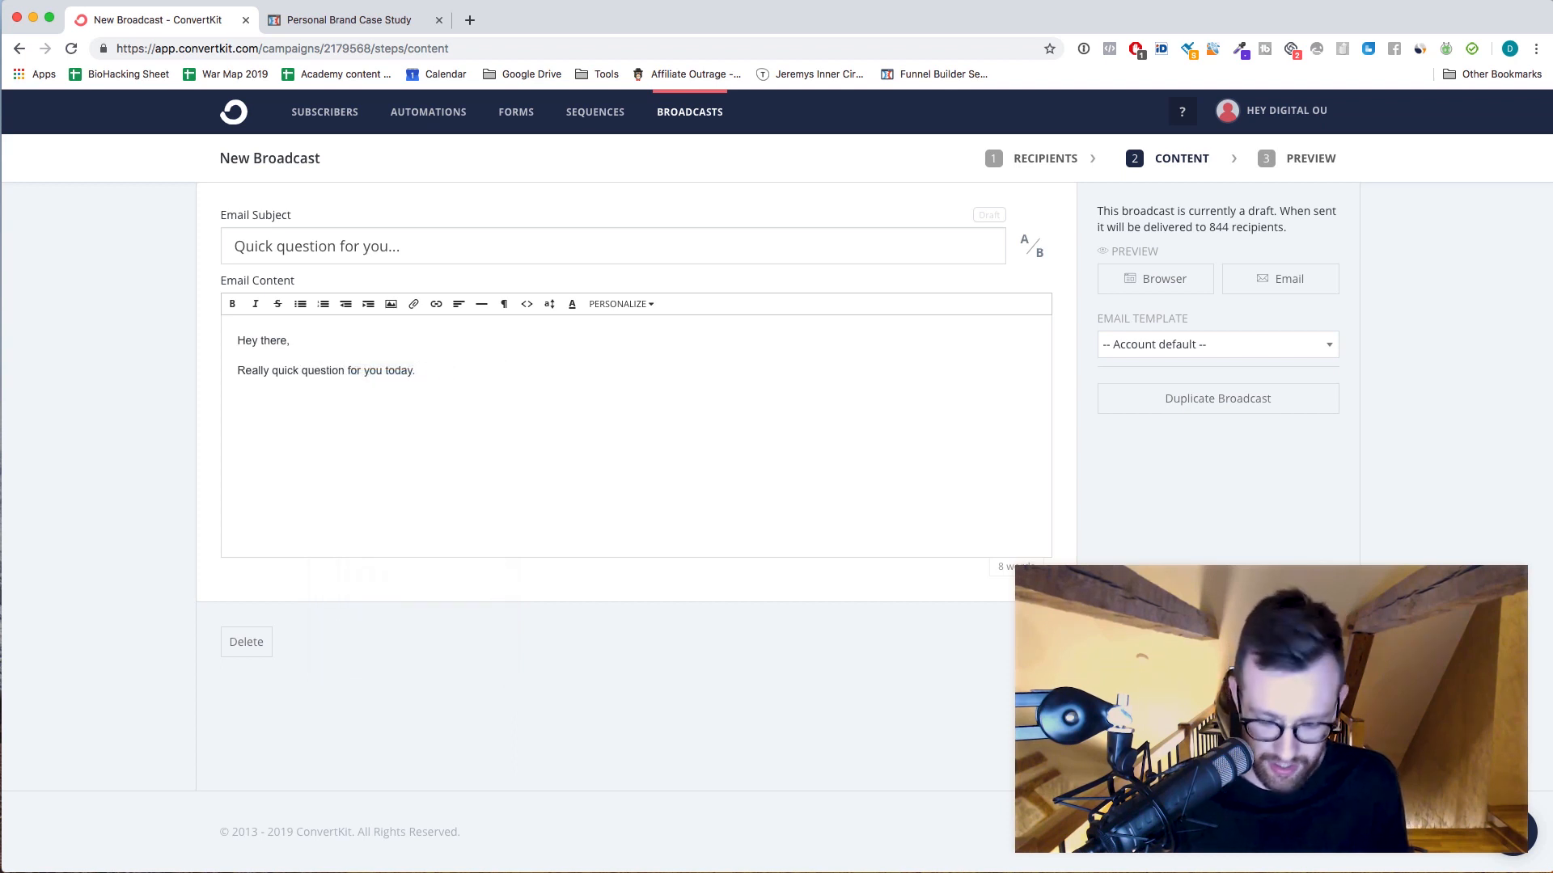
Add "I'm currently working on building out the most HELPFUL content possible for all of you guys who have shown an interest in personal branding and my content.".
text('m currently)
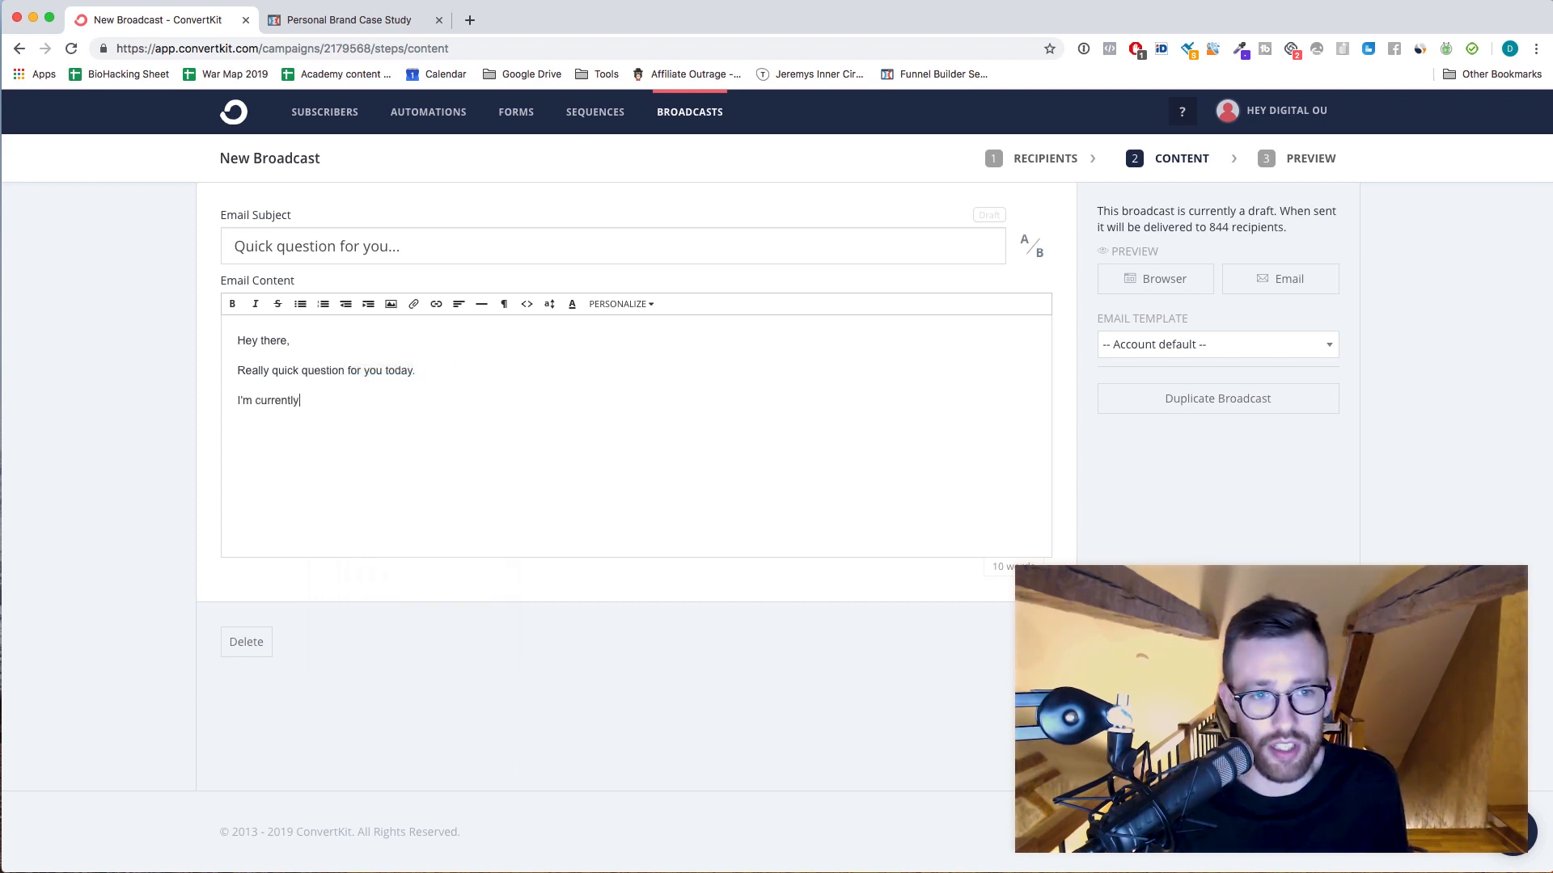
text( working on bu)
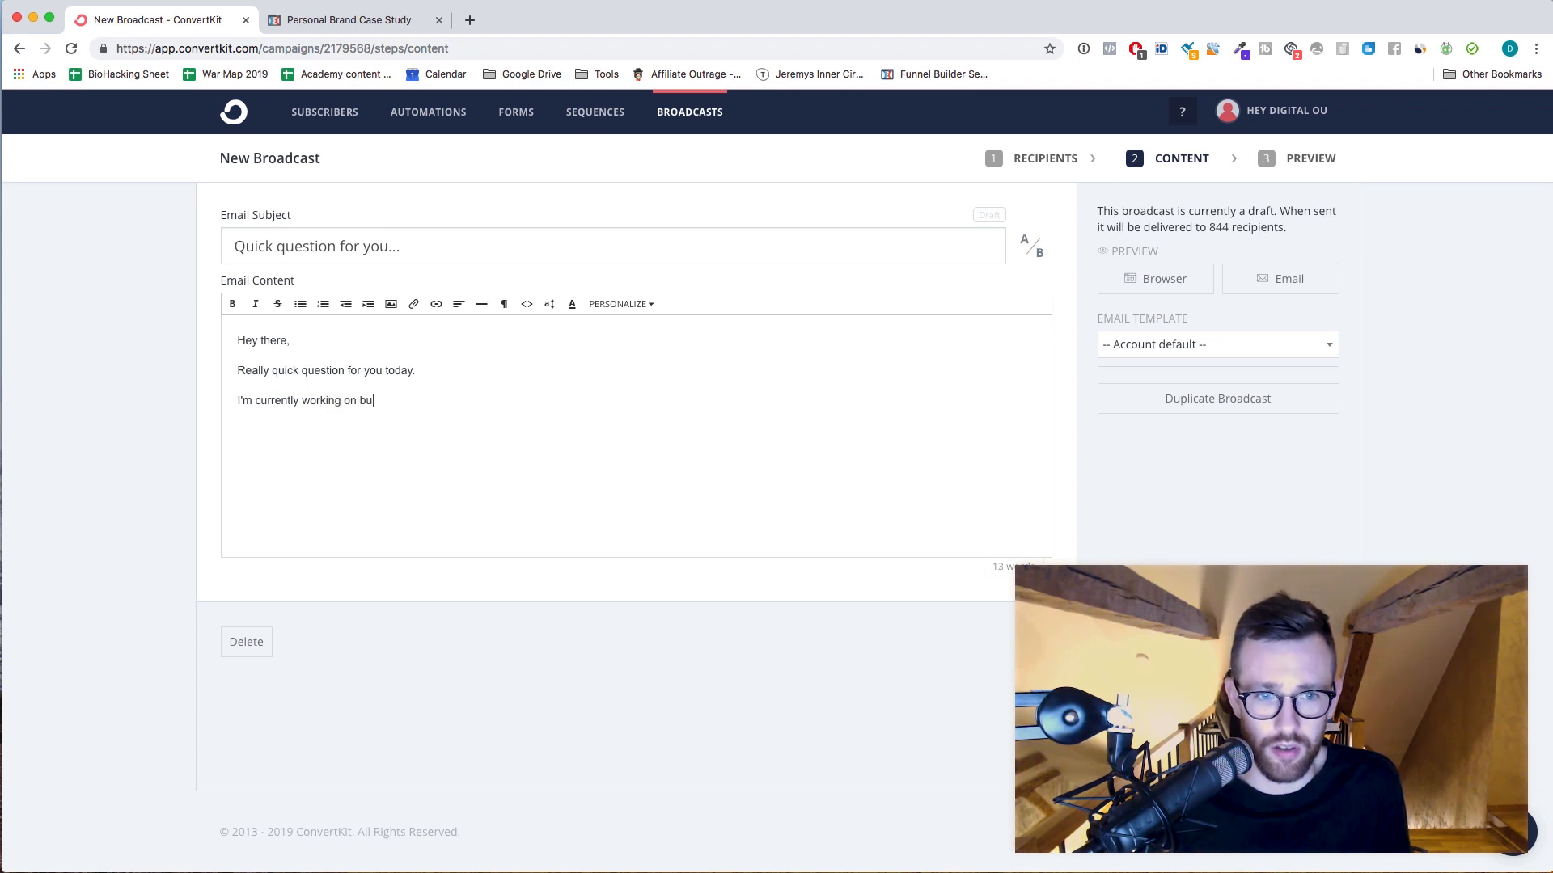
text(ilding out the)
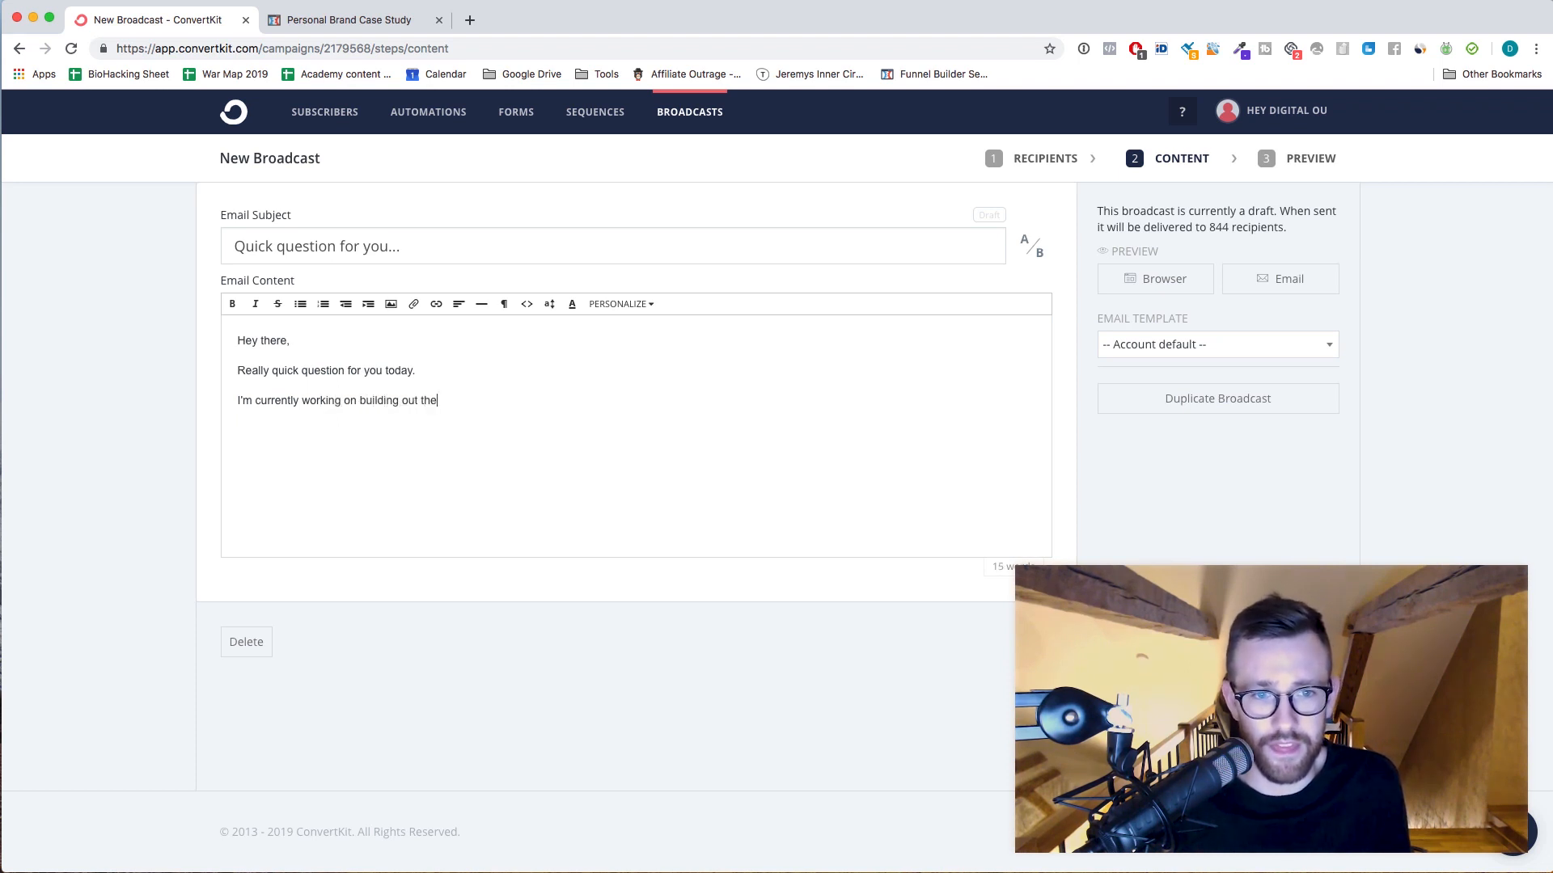
text( most HELPFUL content possible for all of you guys who have )
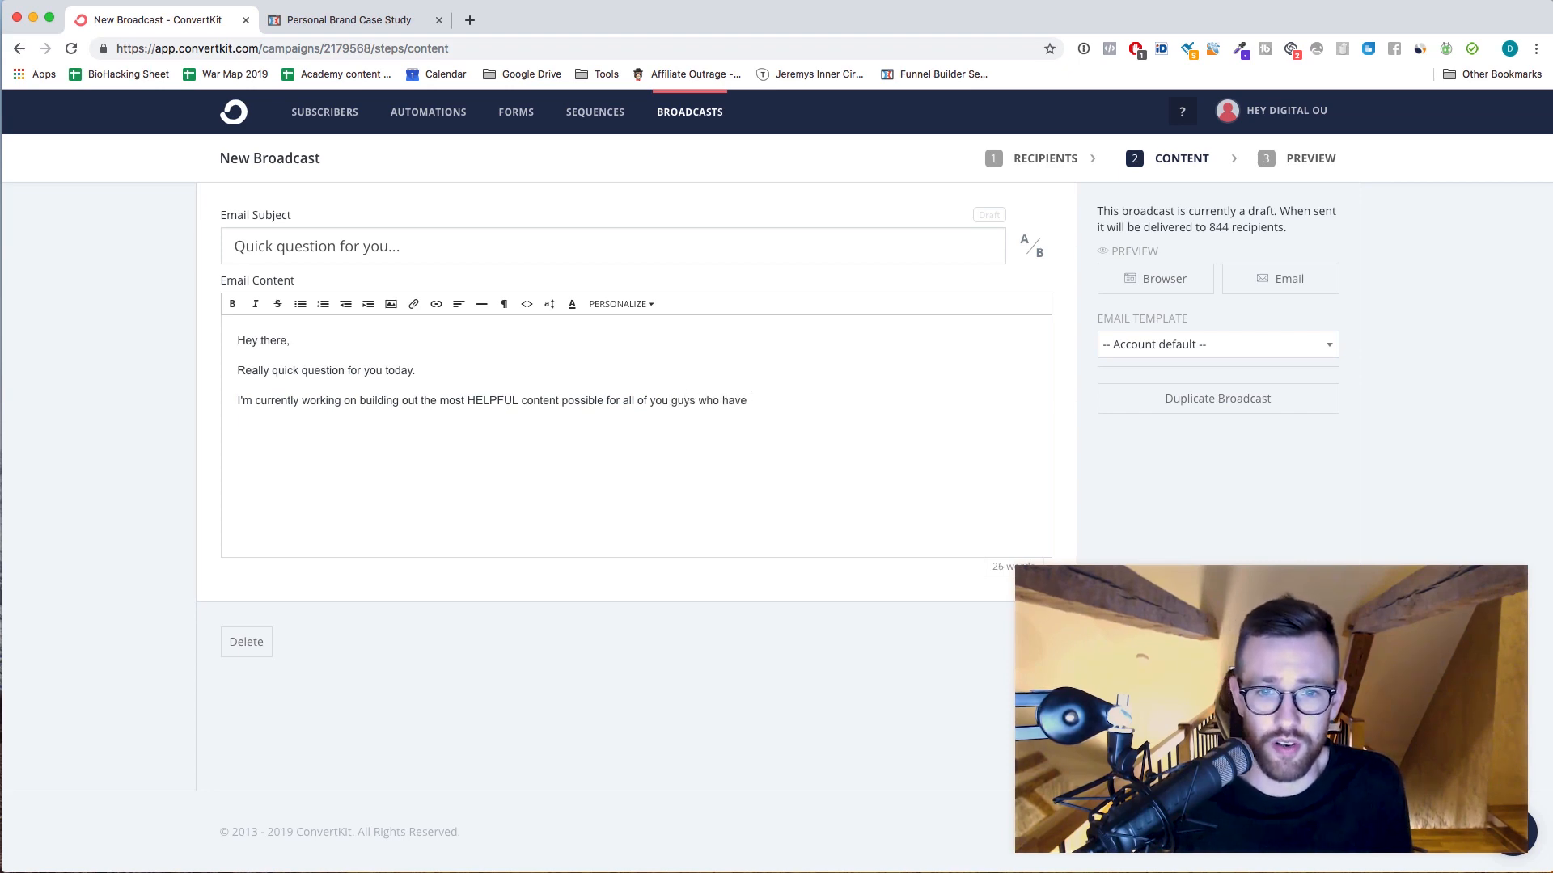
text(shown)
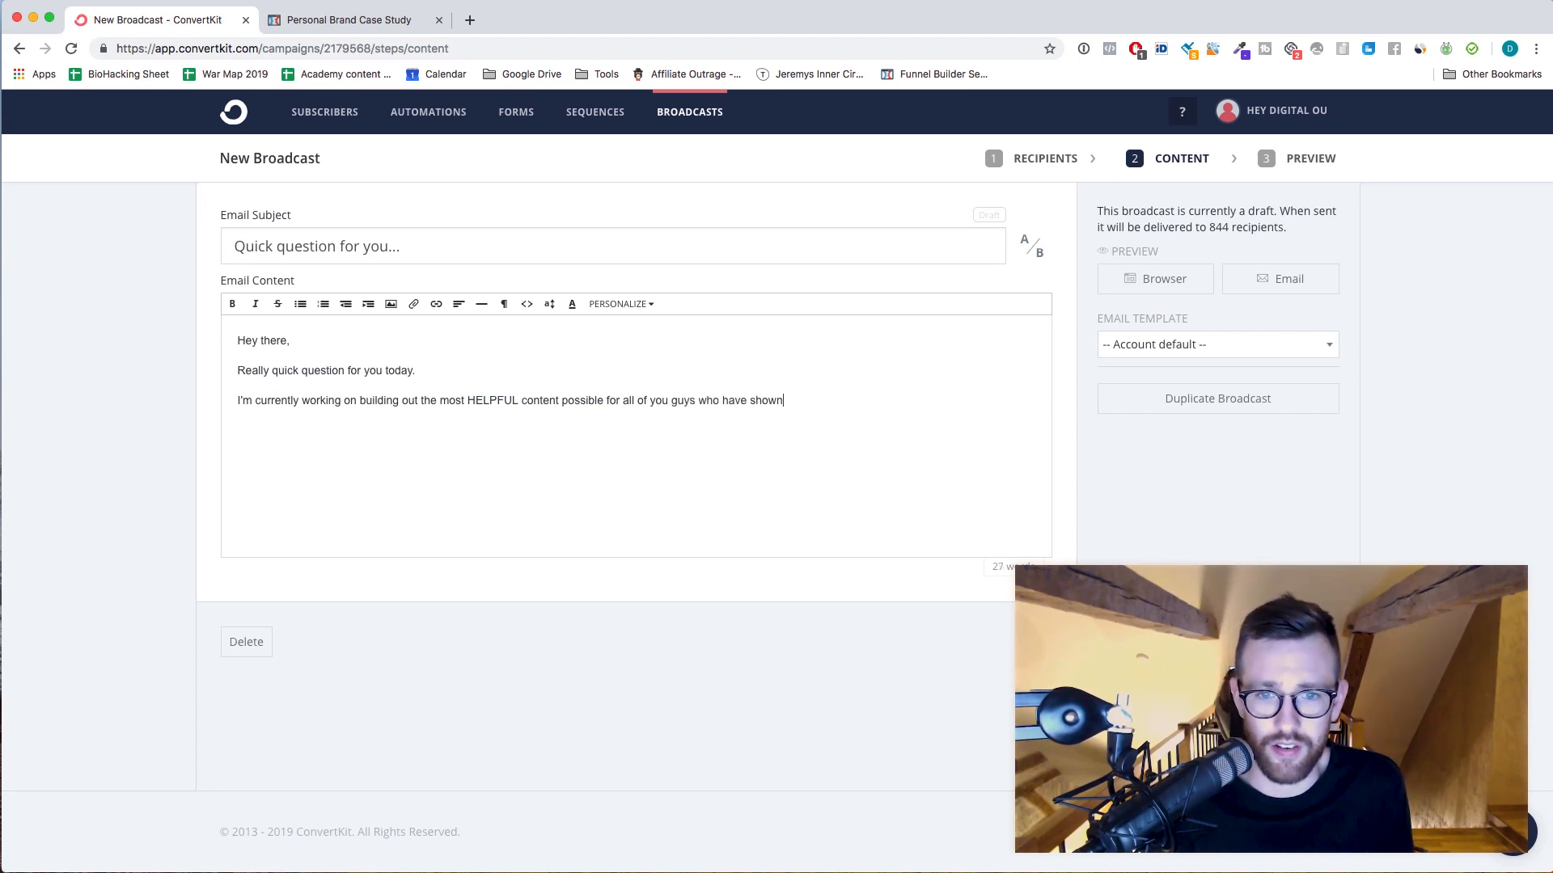
text( an interest in )
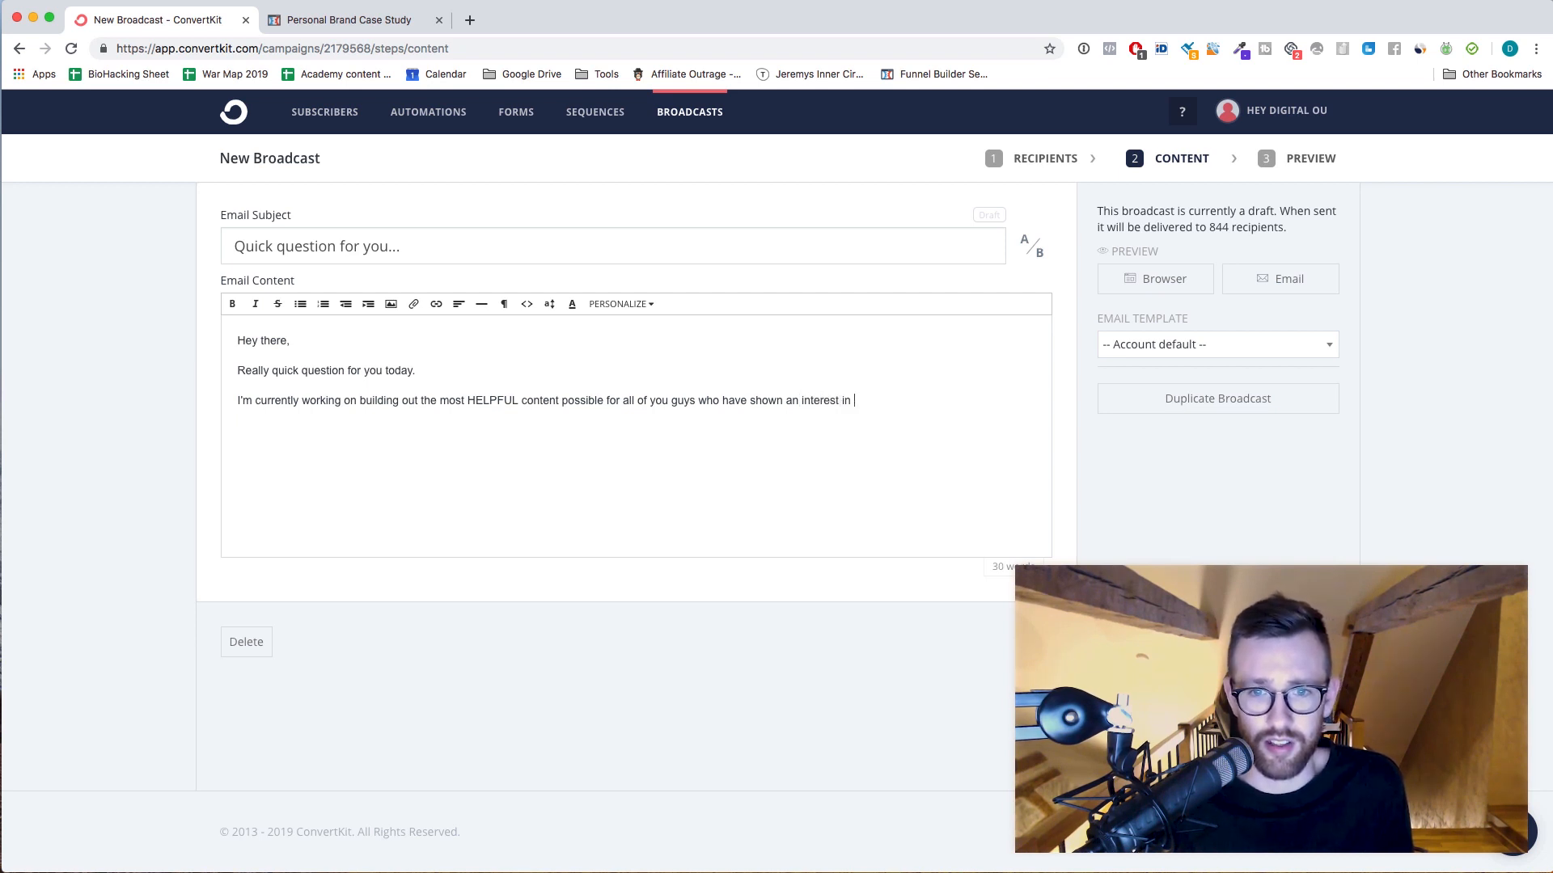
text(personal br)
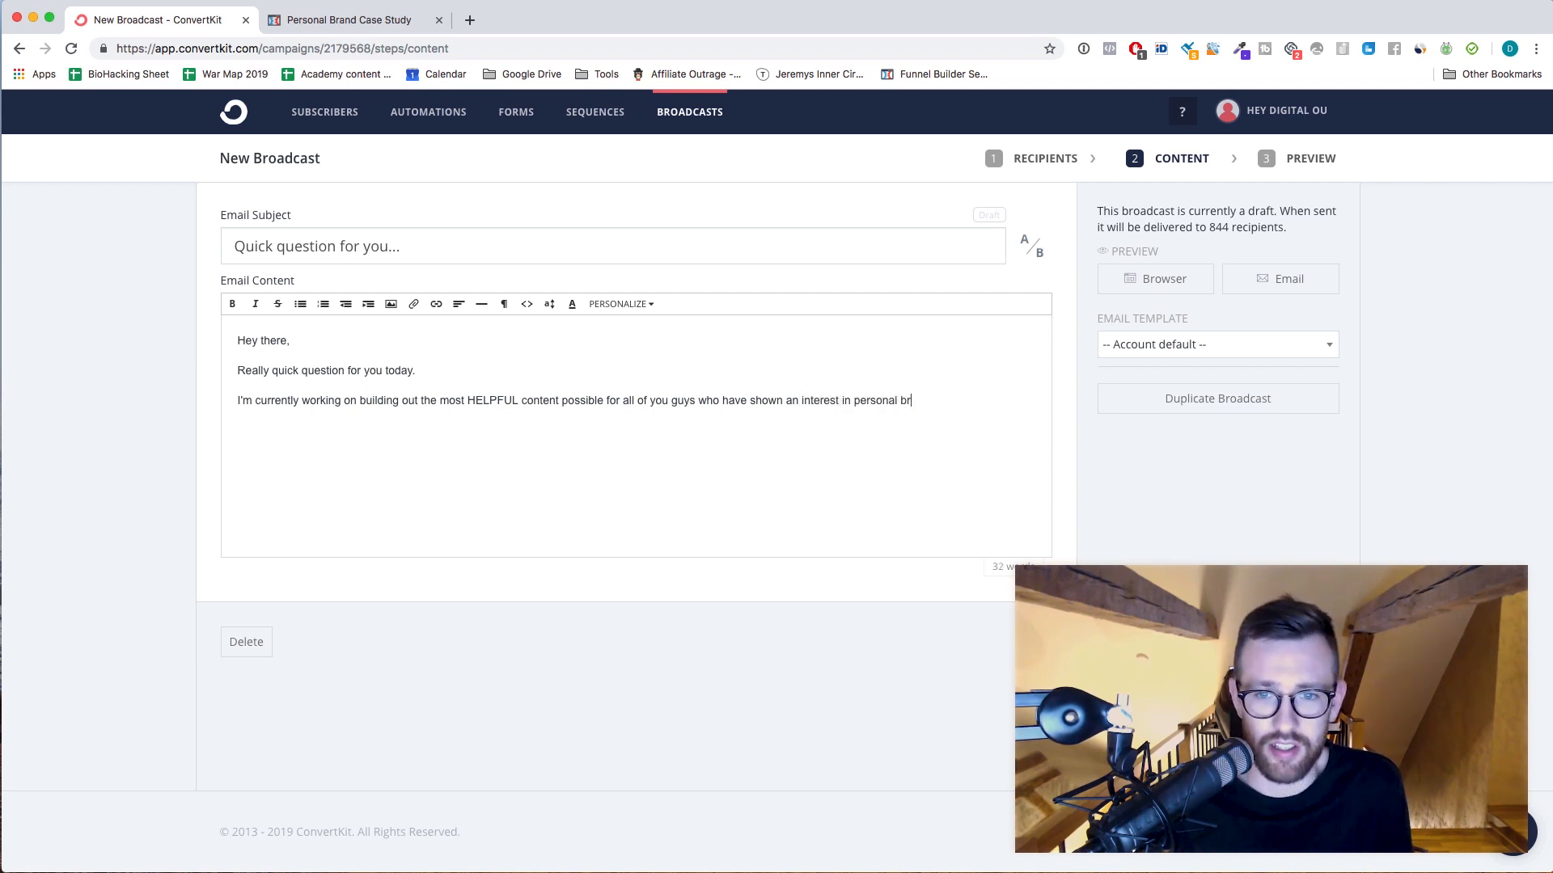
text(anding and my content)
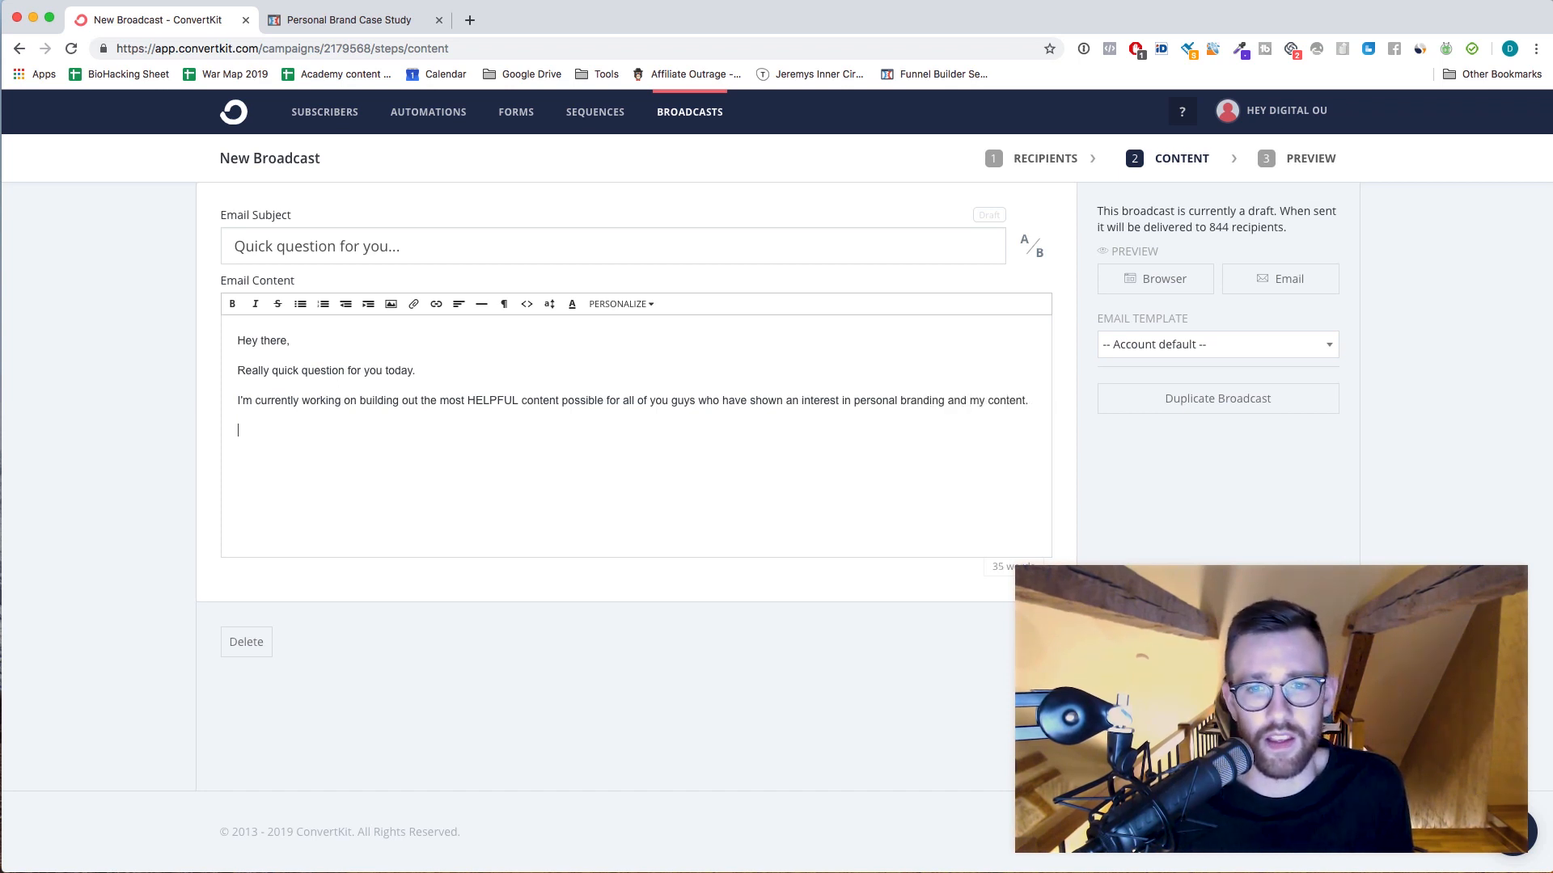
text(.)
Add the paragraphs "But I don't want this to be something that I decide." and "I want to build out what you want.".
key(Return)
text(But I don't )
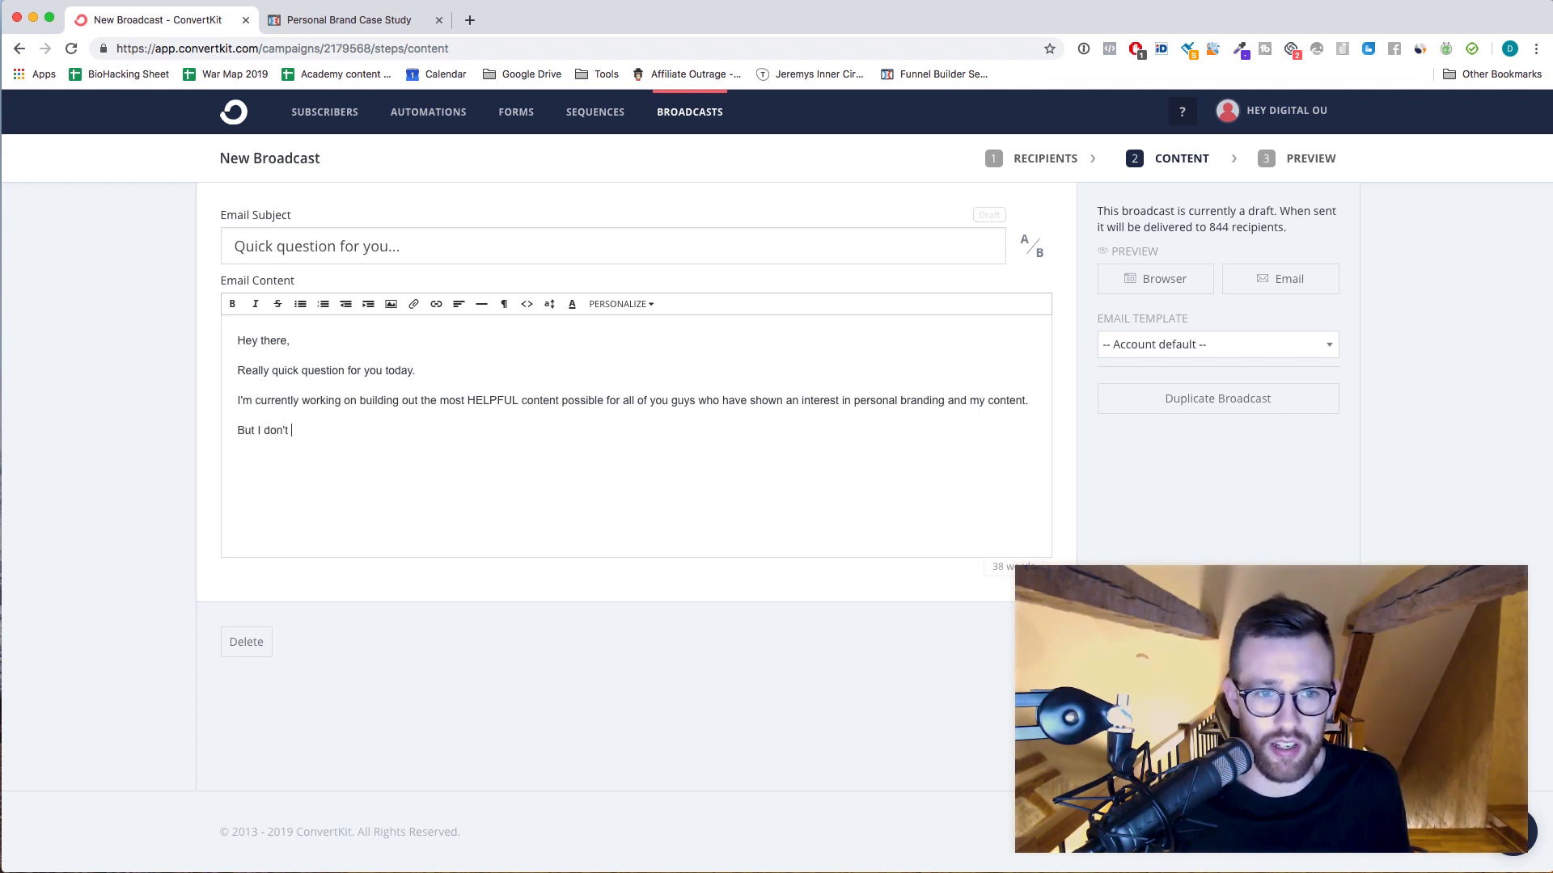
text(want this to be )
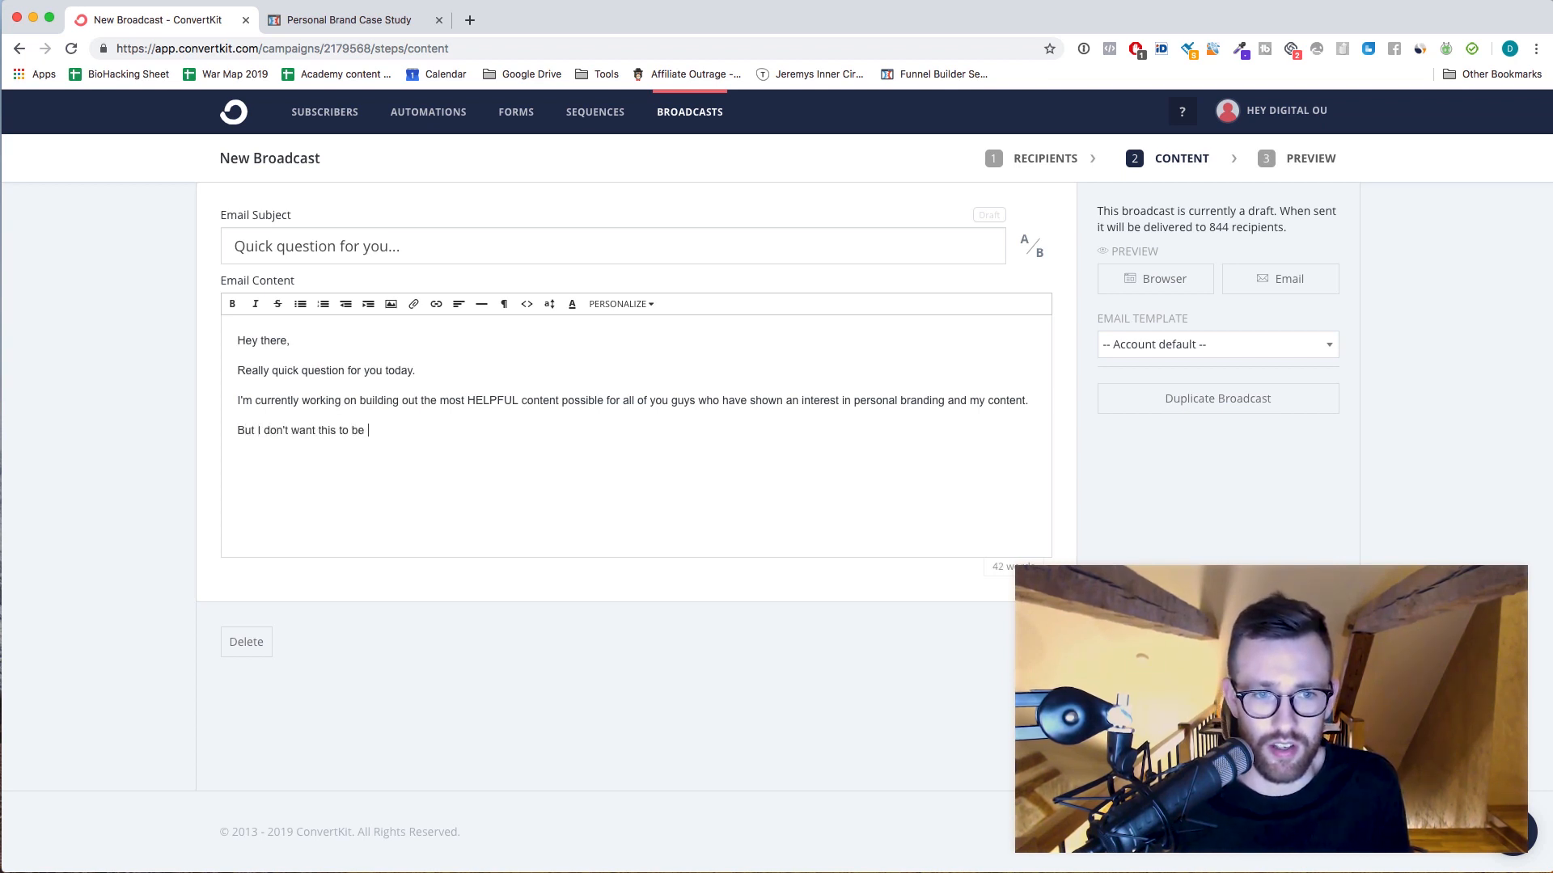
text(something that I decide. I want t)
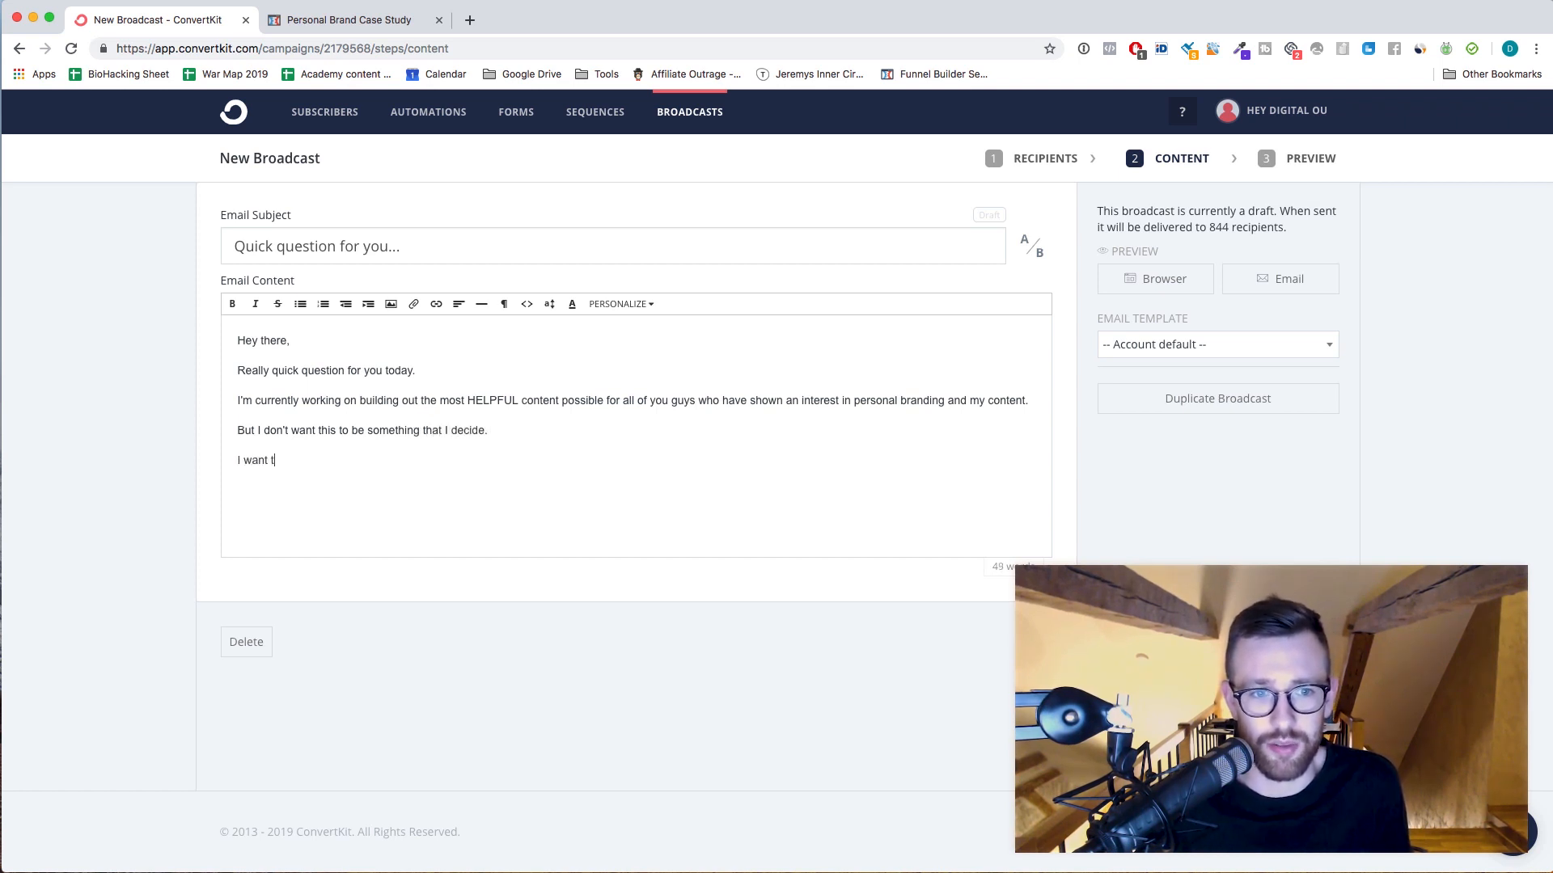
text(o build ou)
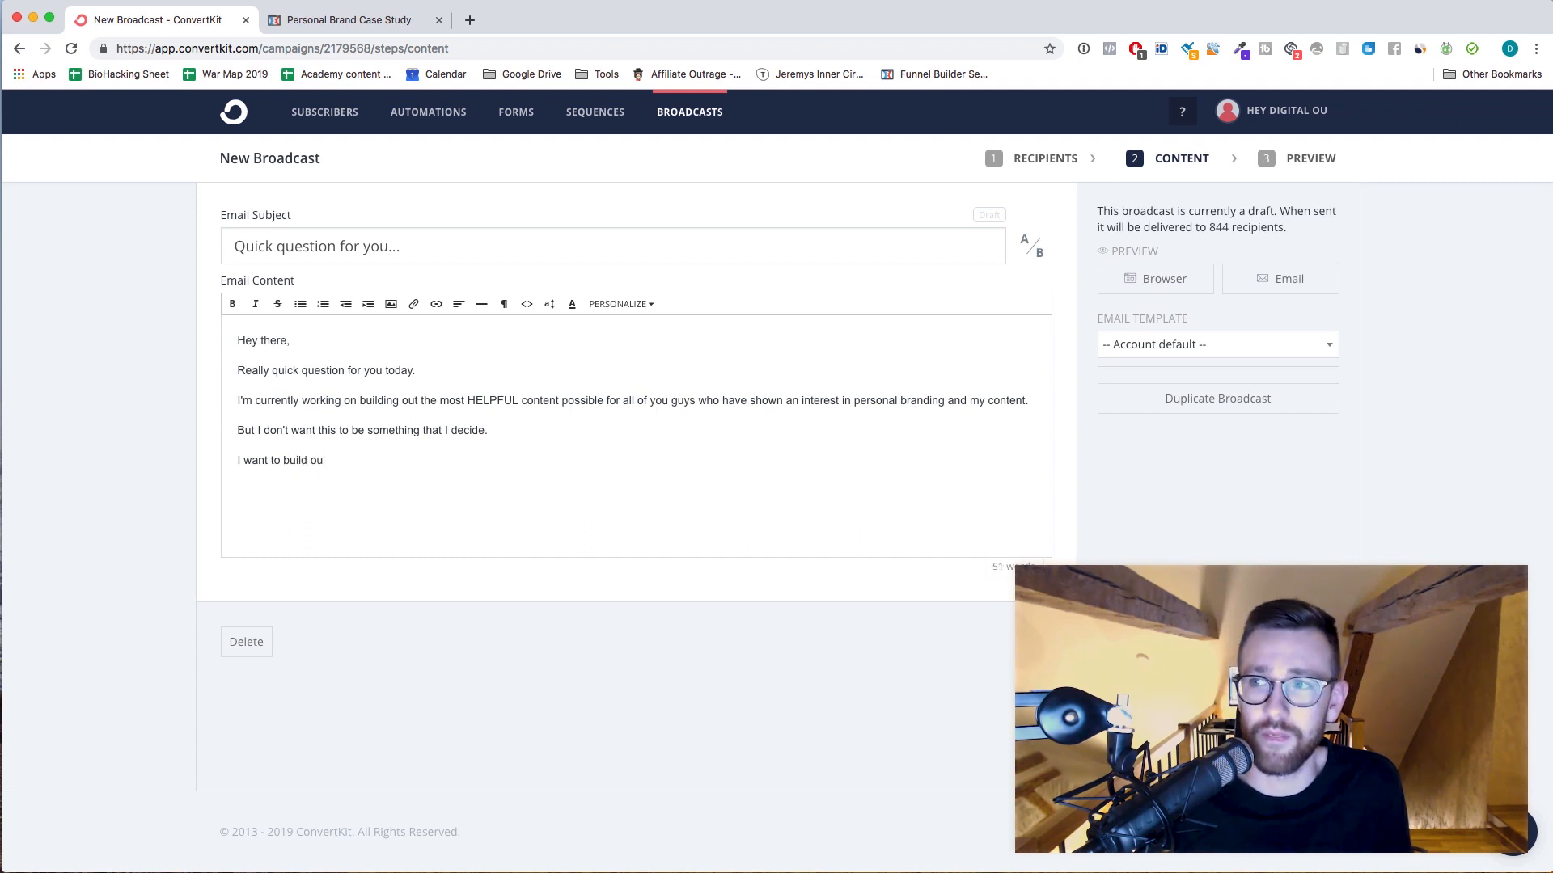
text(t what you want)
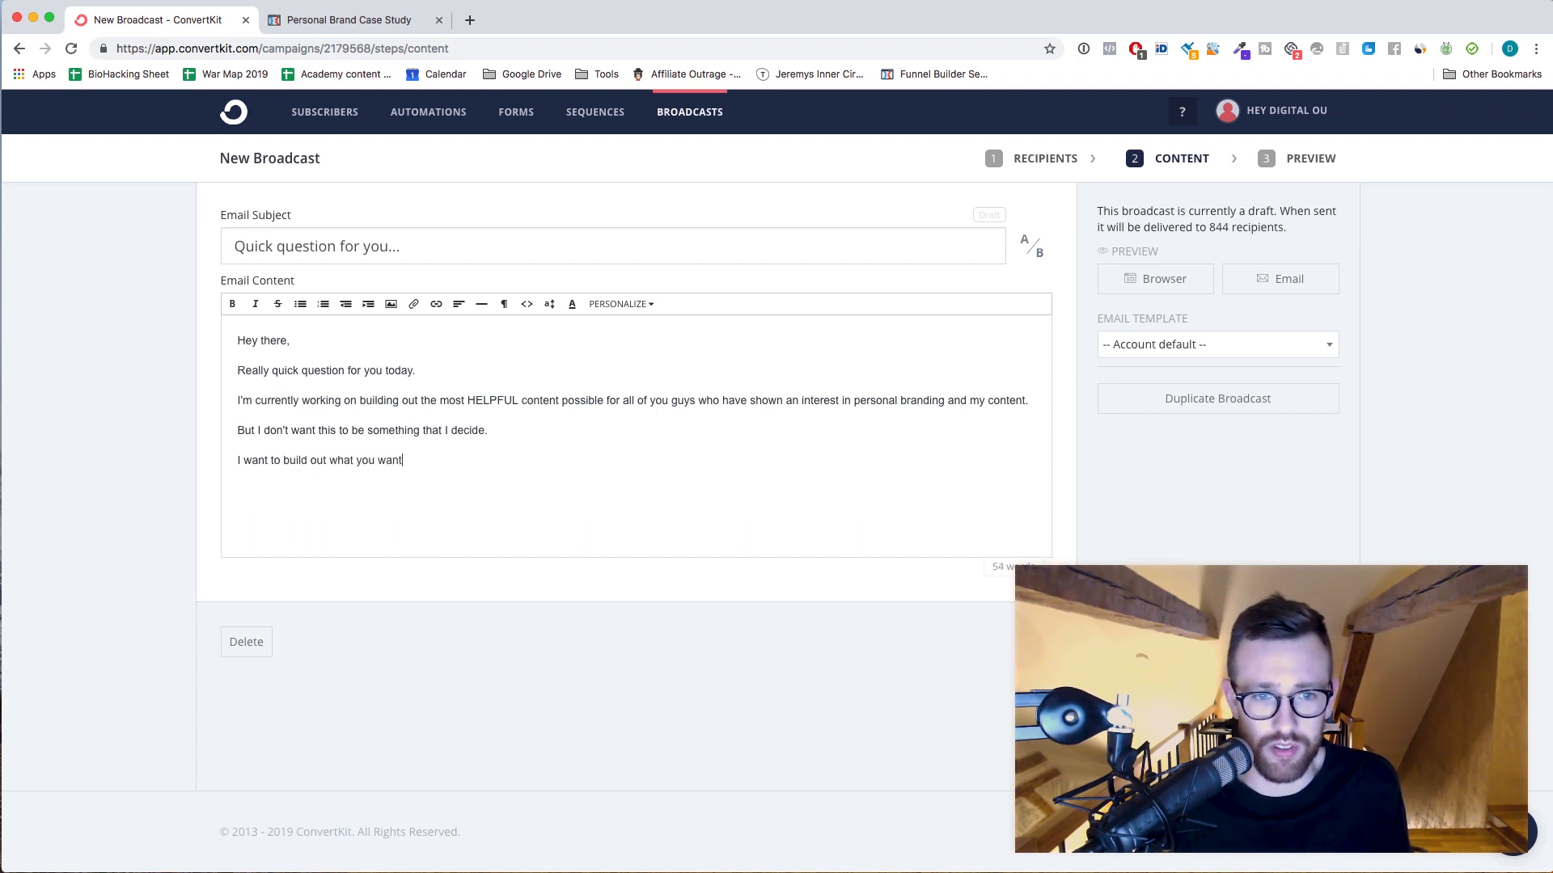
Add "So my question is this:" and the paragraph "What are you struggling with right now when it comes to personal branding? What's holding you back?".
text(So my)
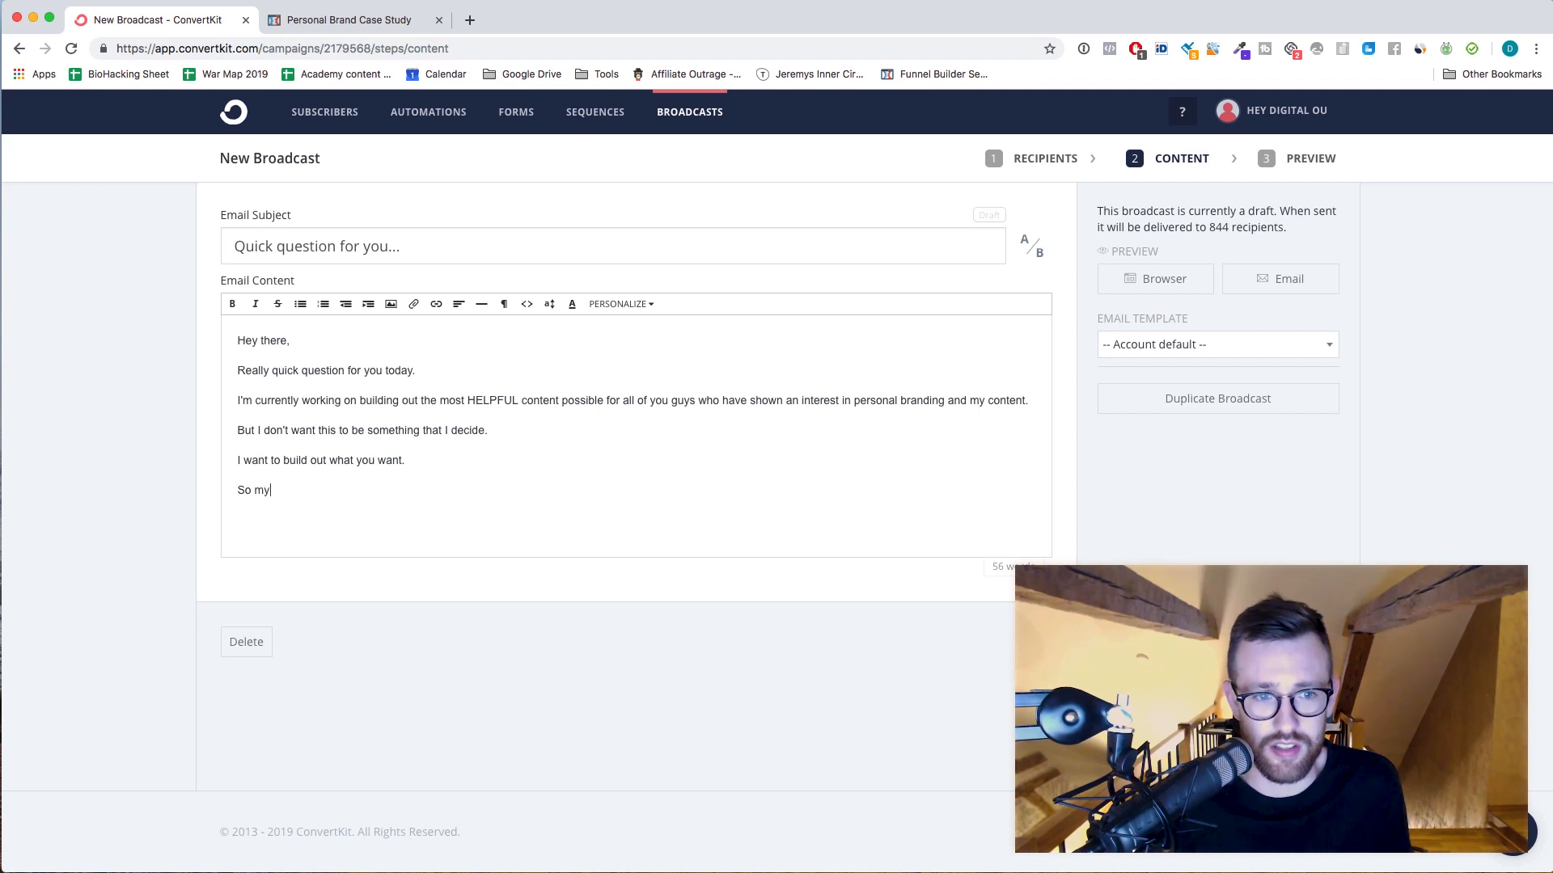
text( question is this:)
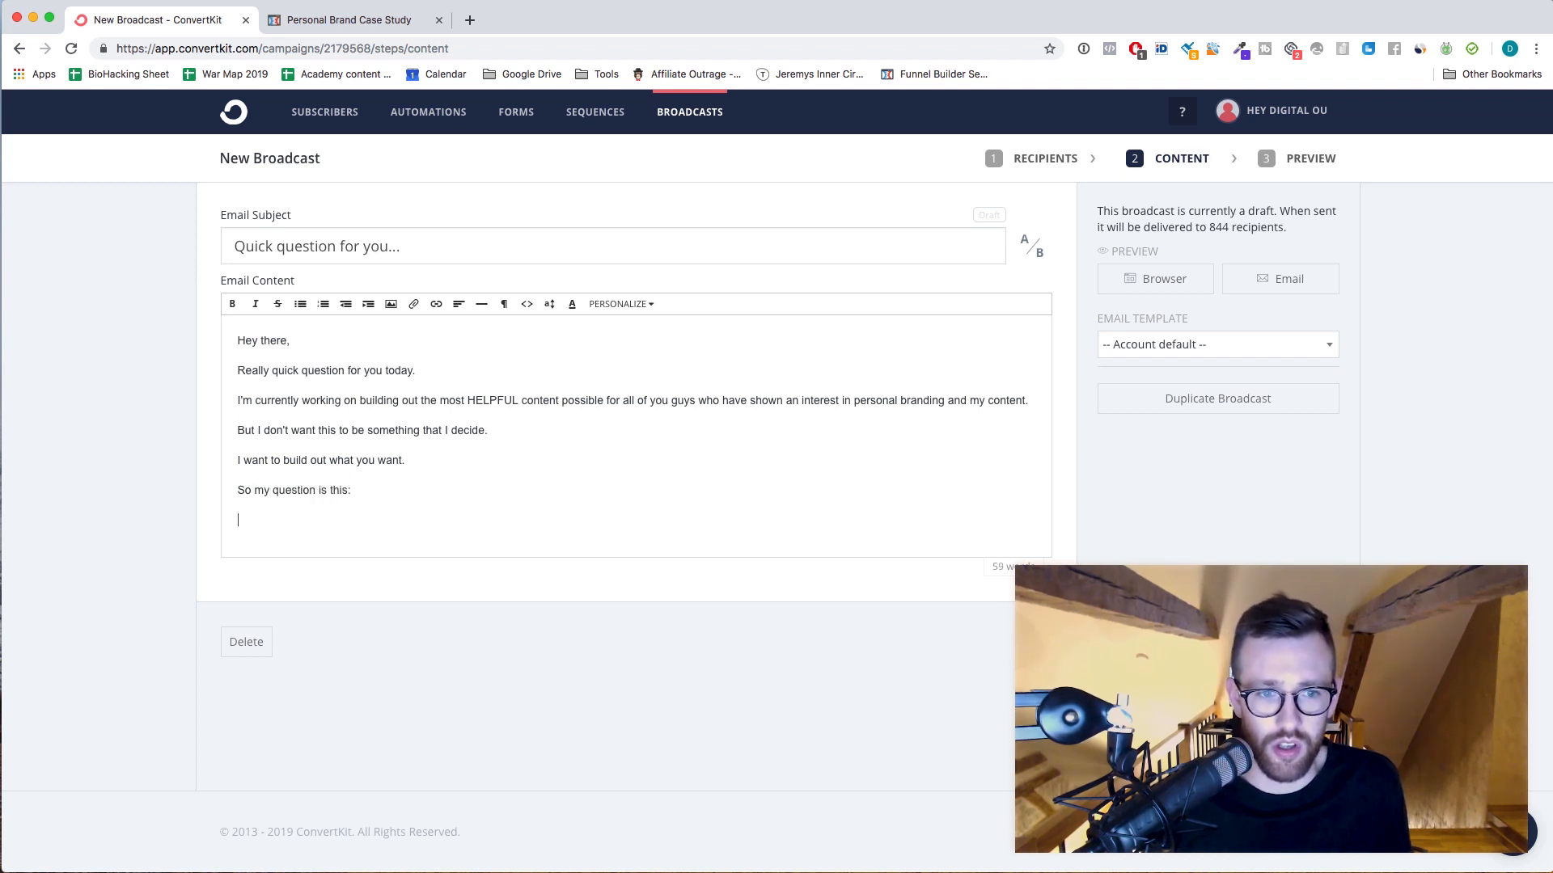
text(What are you)
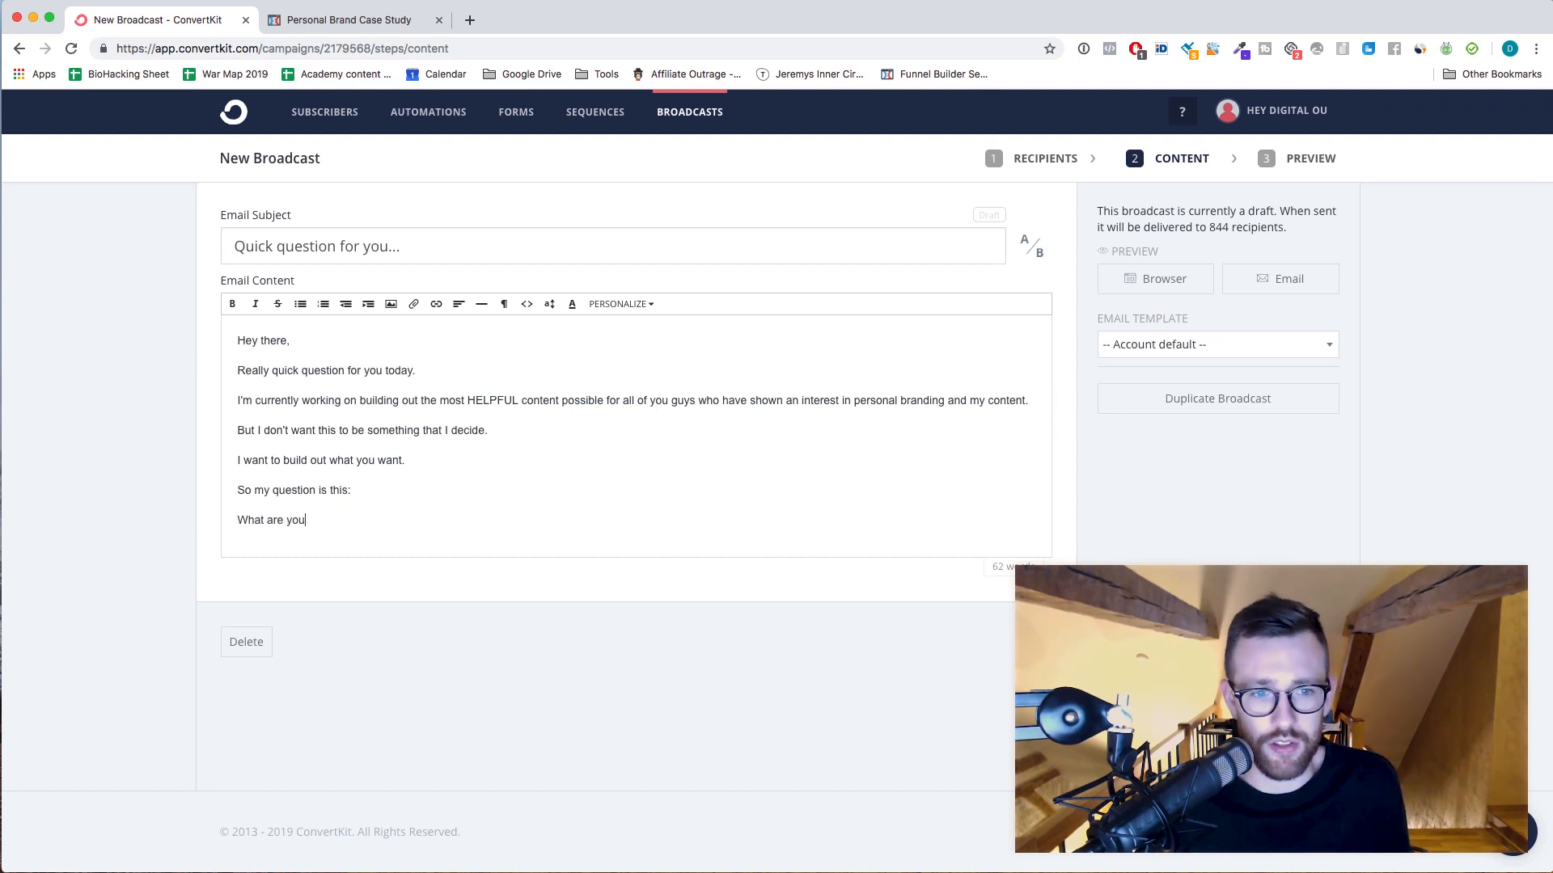
text( struggling with you)
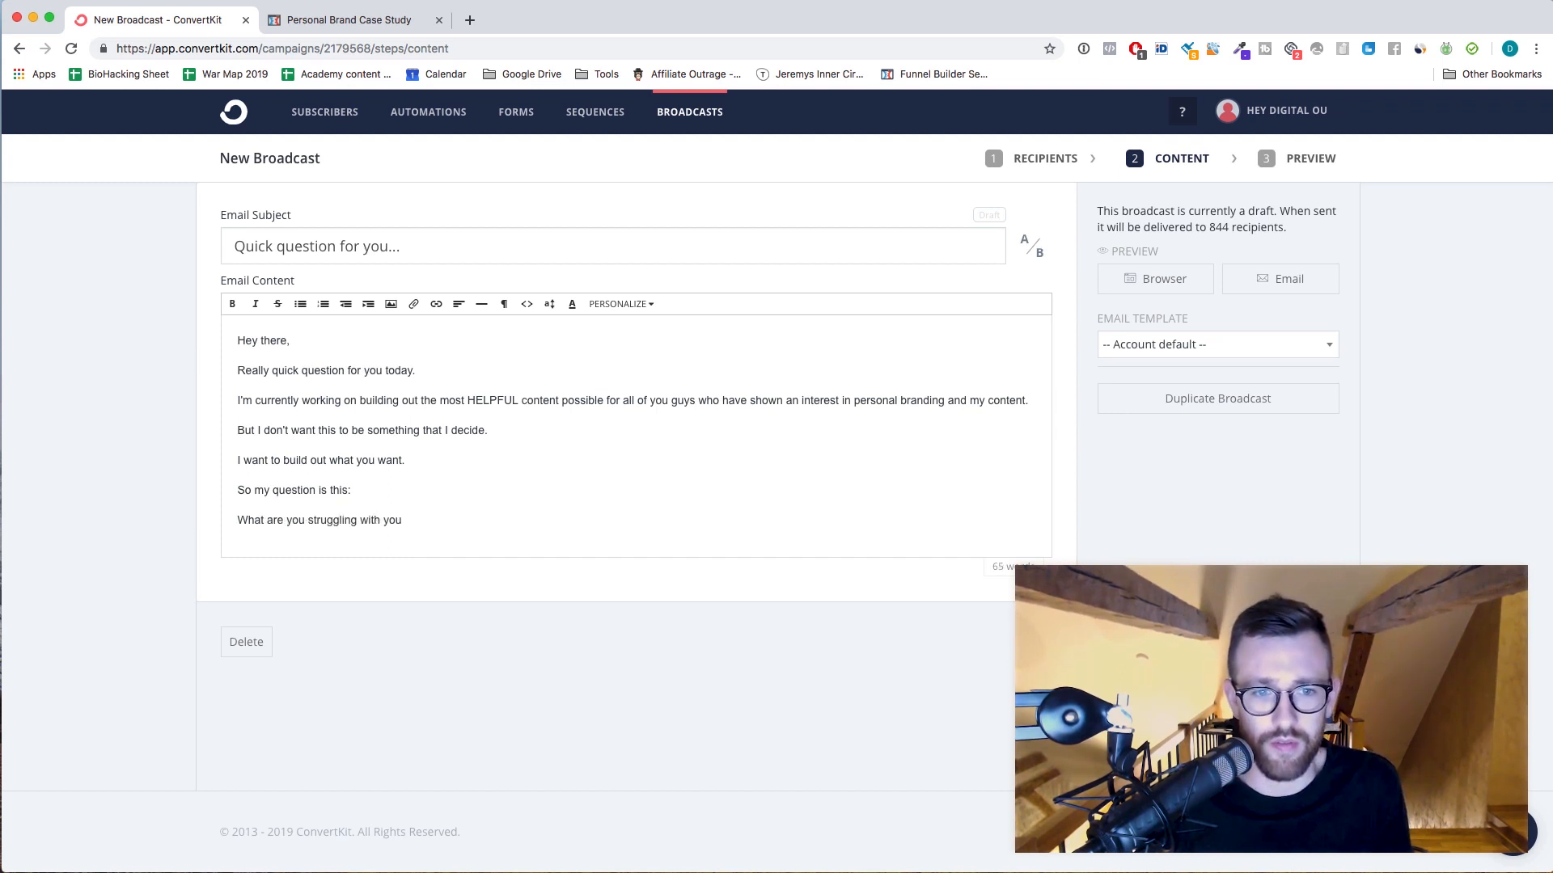
key(BackSpace)
key(BackSpace)
key(BackSpace)
text(right now when it comes to persona)
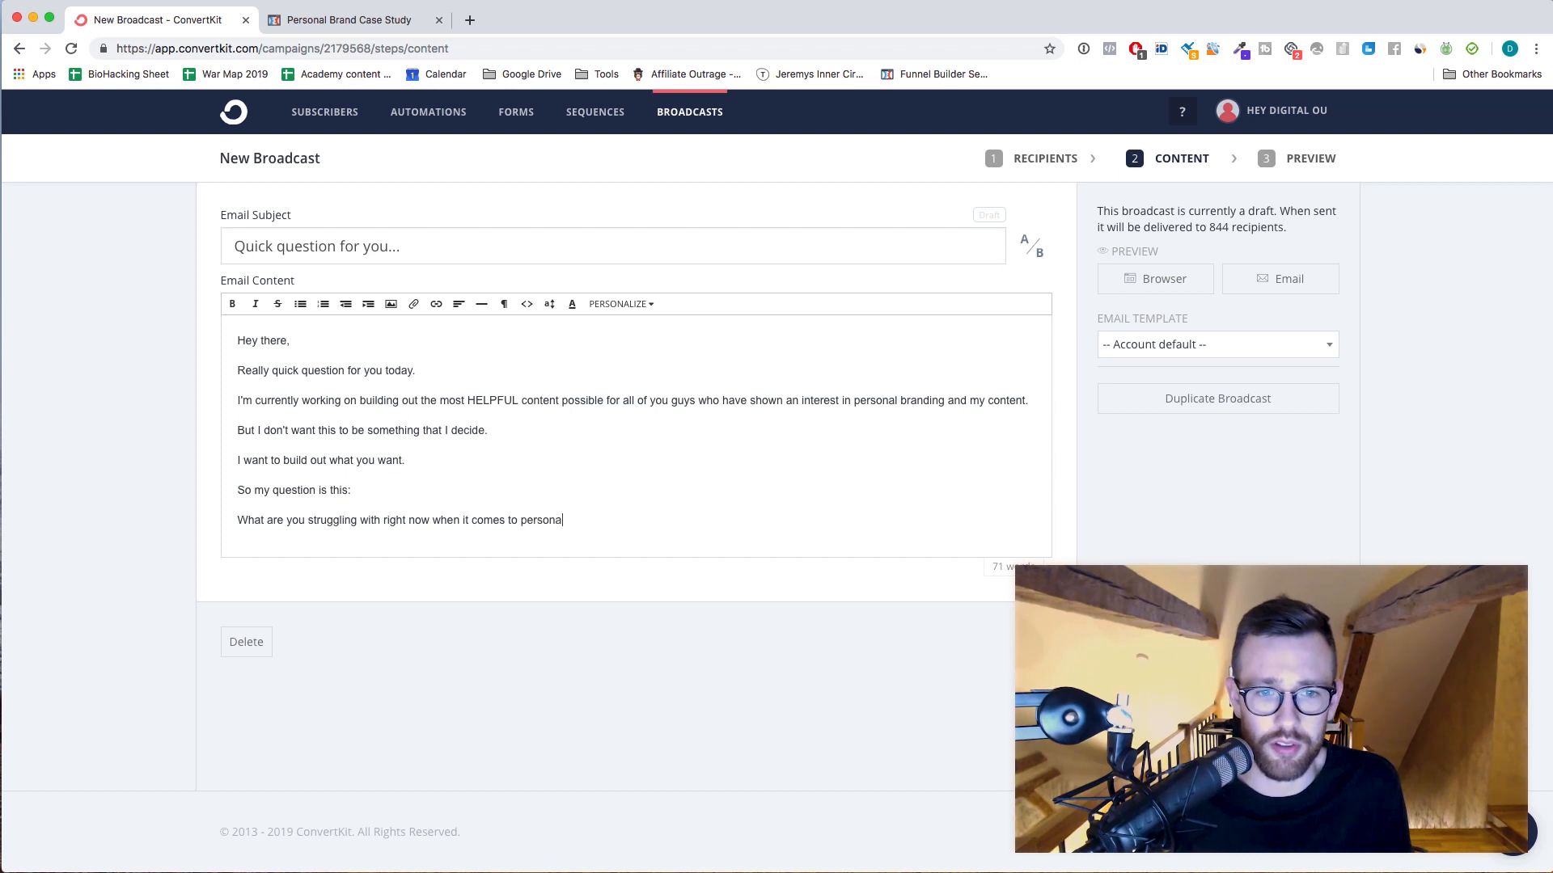
text(l branding? What's holdin)
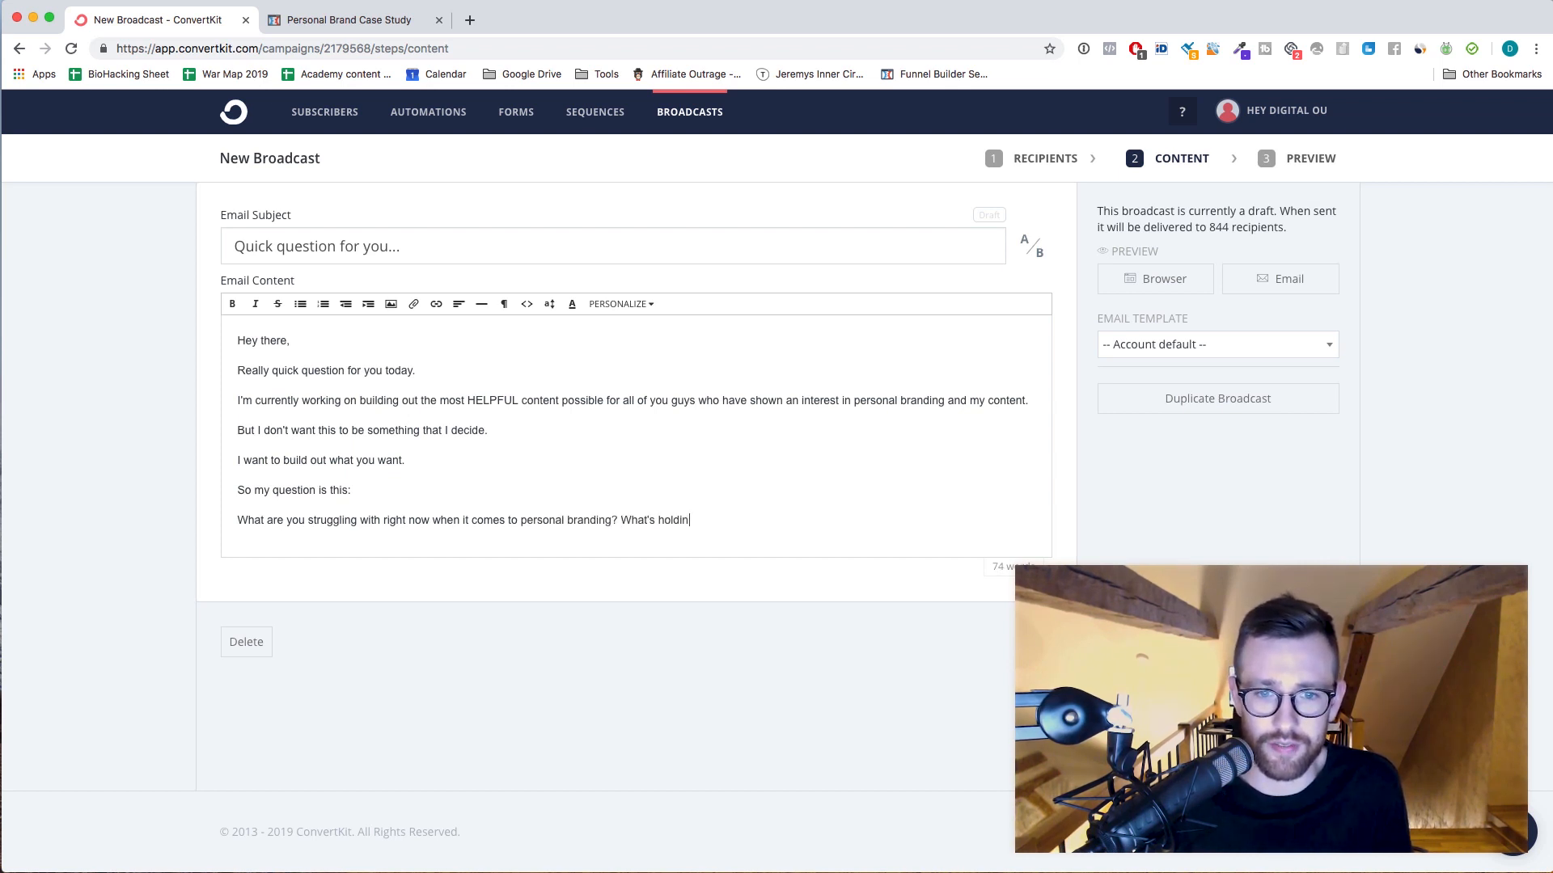
text(g you back?)
key(Return)
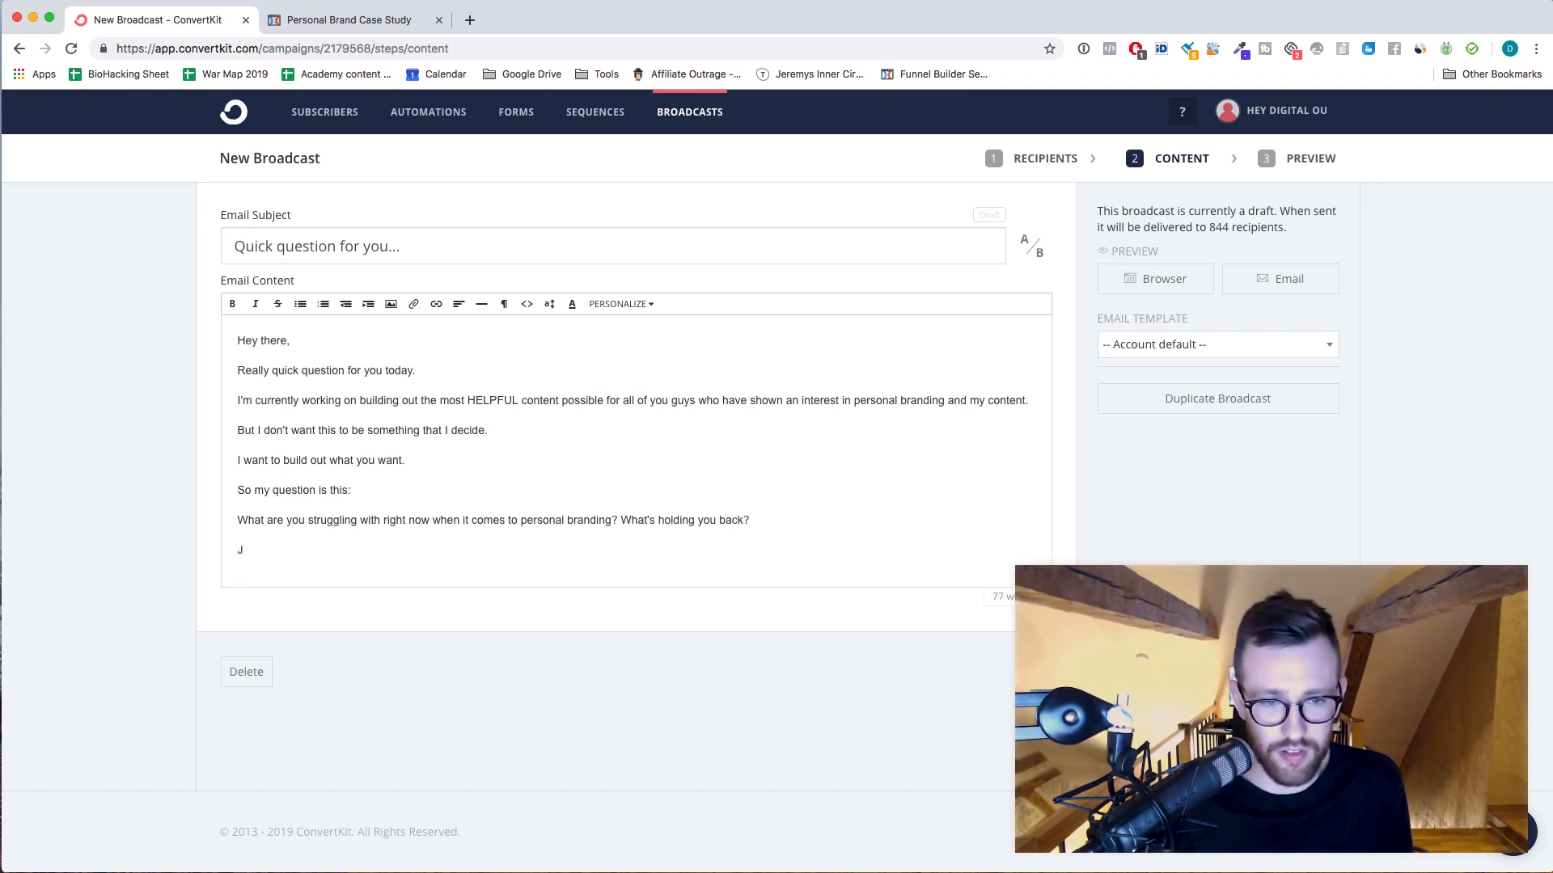
Close the email with "Shoot me a response straight to this email.", "Much love," and the sender's first name on separate lines.
text(Shoot me a response straight to this email.)
key(Return)
text(Miuc)
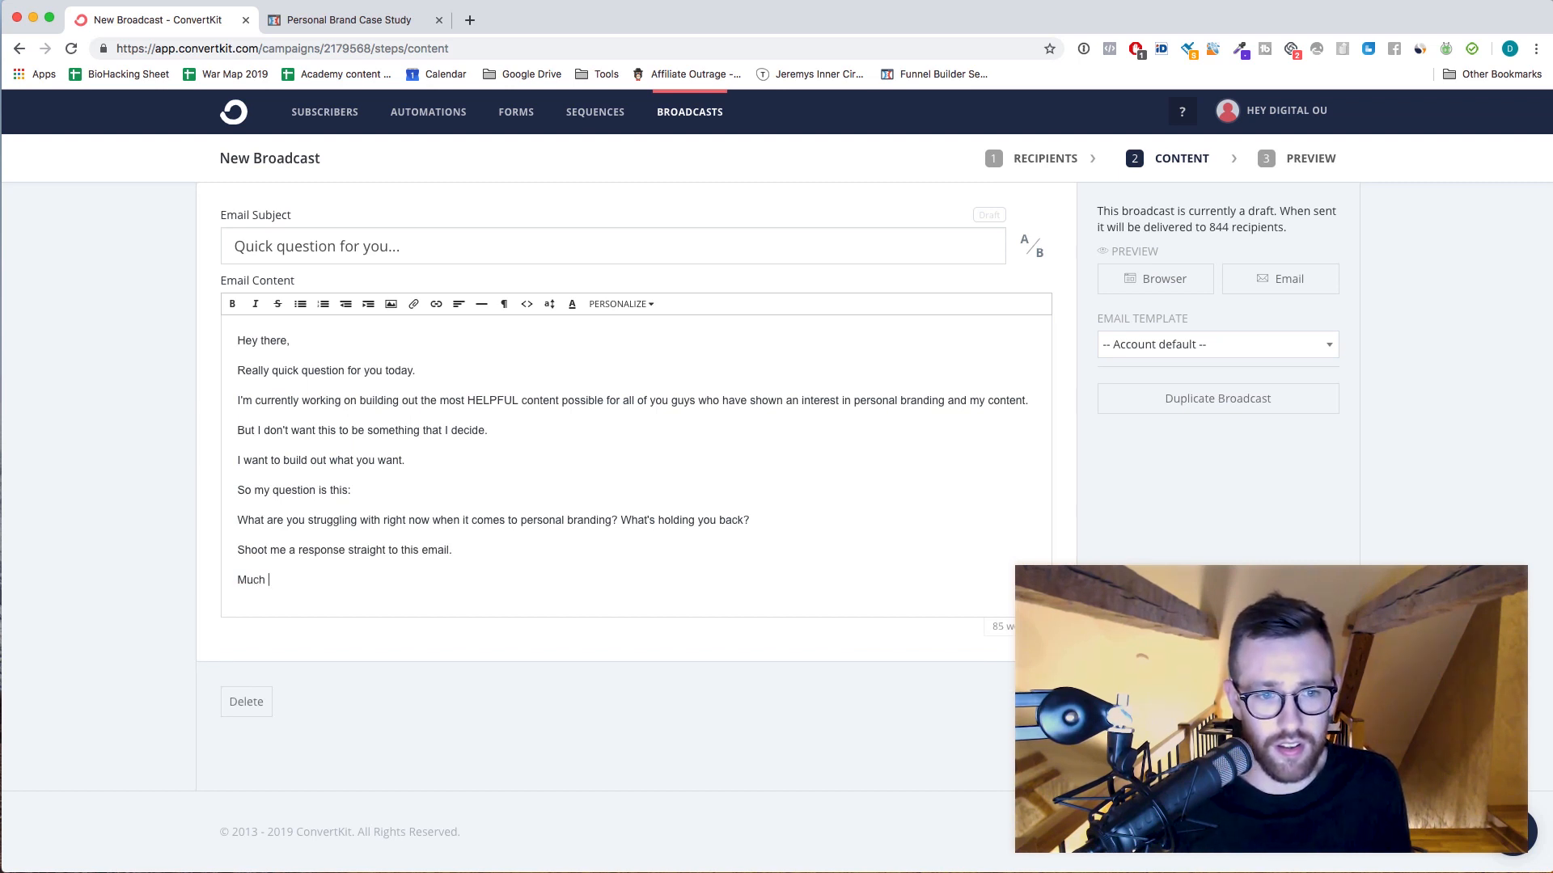
text( love,)
key(Return)
text(Dylan)
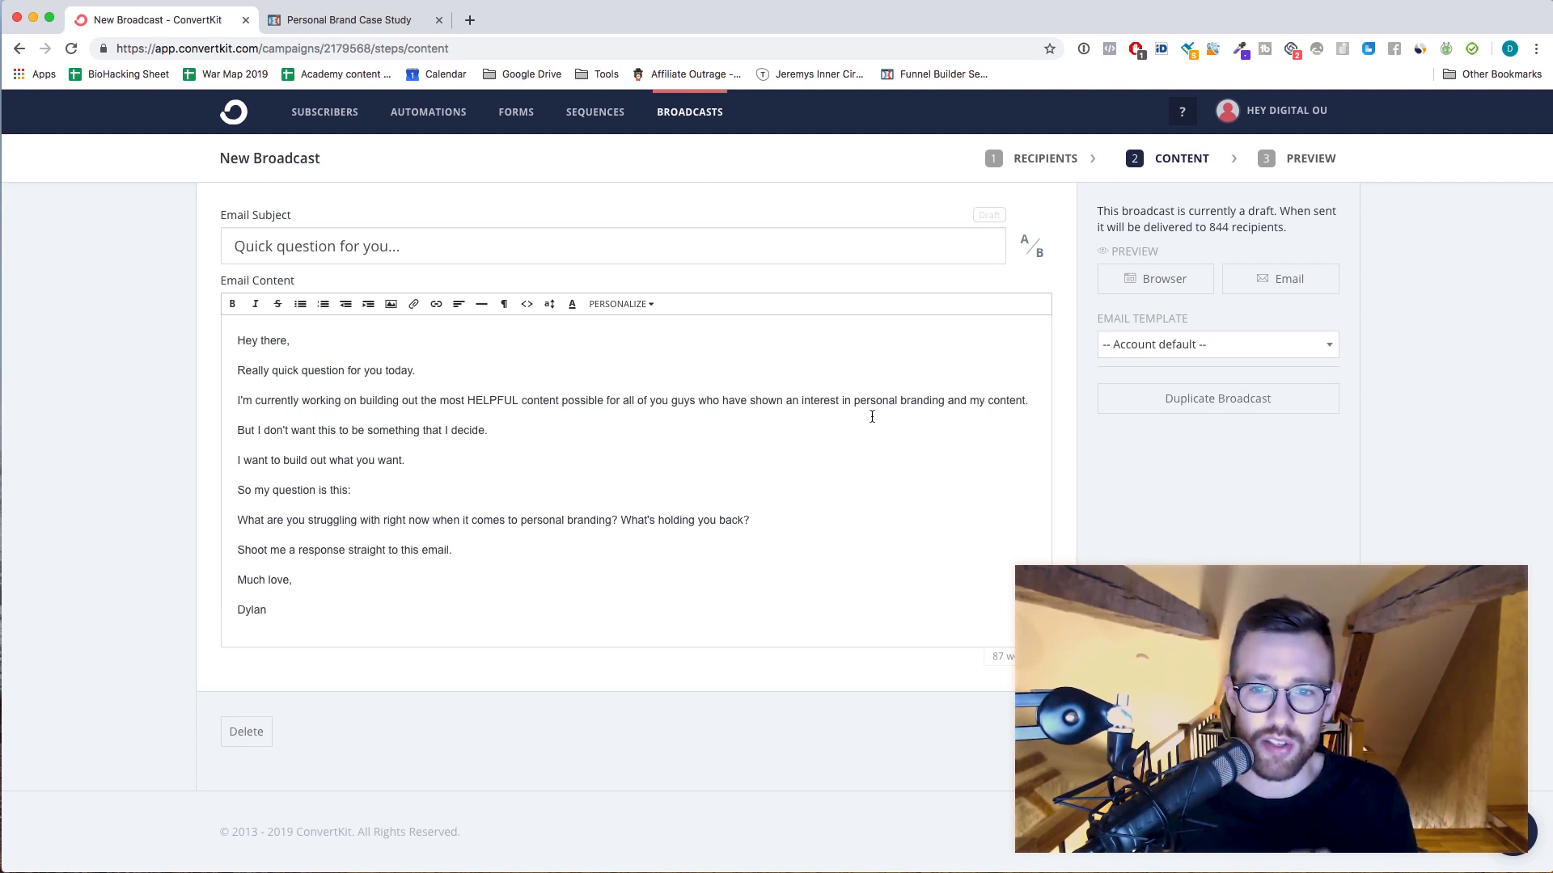
Emphasize the word "you" in "I want to build out what you want." by capitalizing it as YOU and making it bold.
double_click(372, 461)
text(YOU)
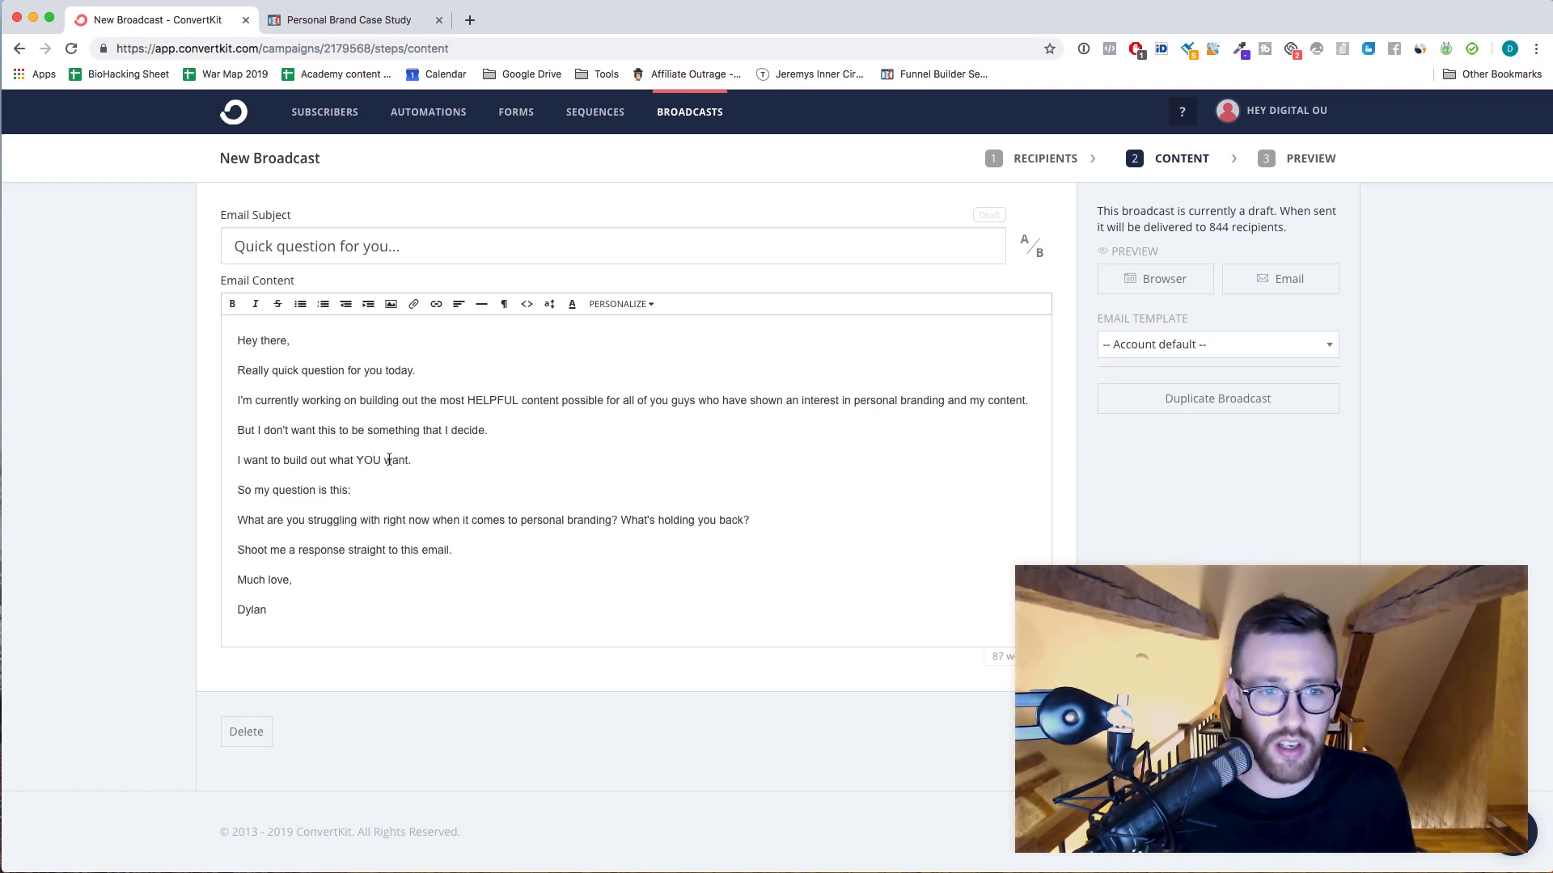
drag(383, 461, 355, 461)
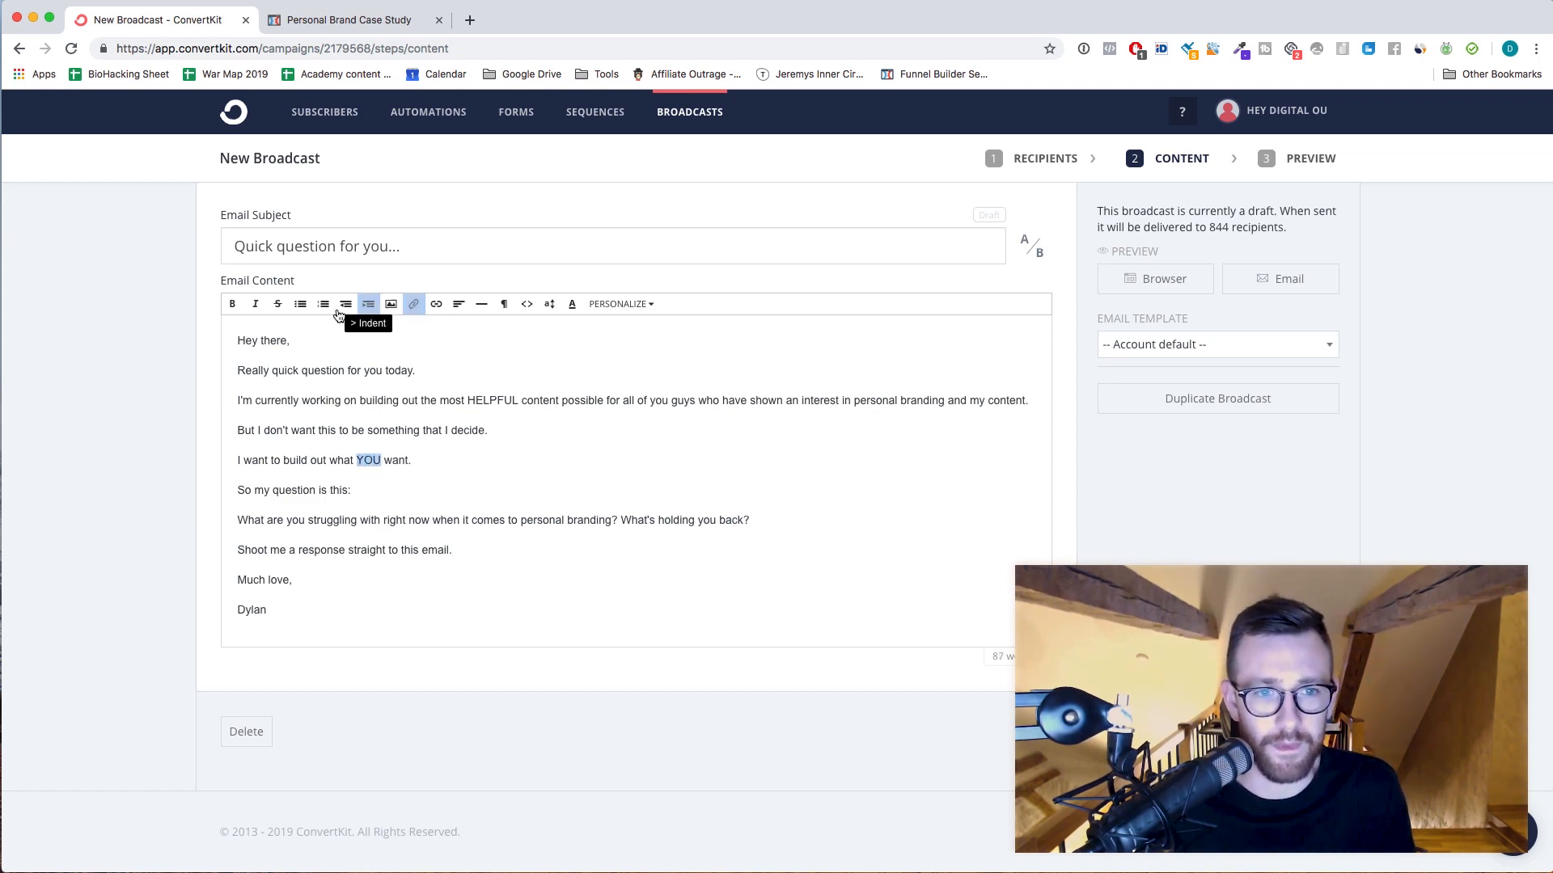
click(239, 305)
click(376, 500)
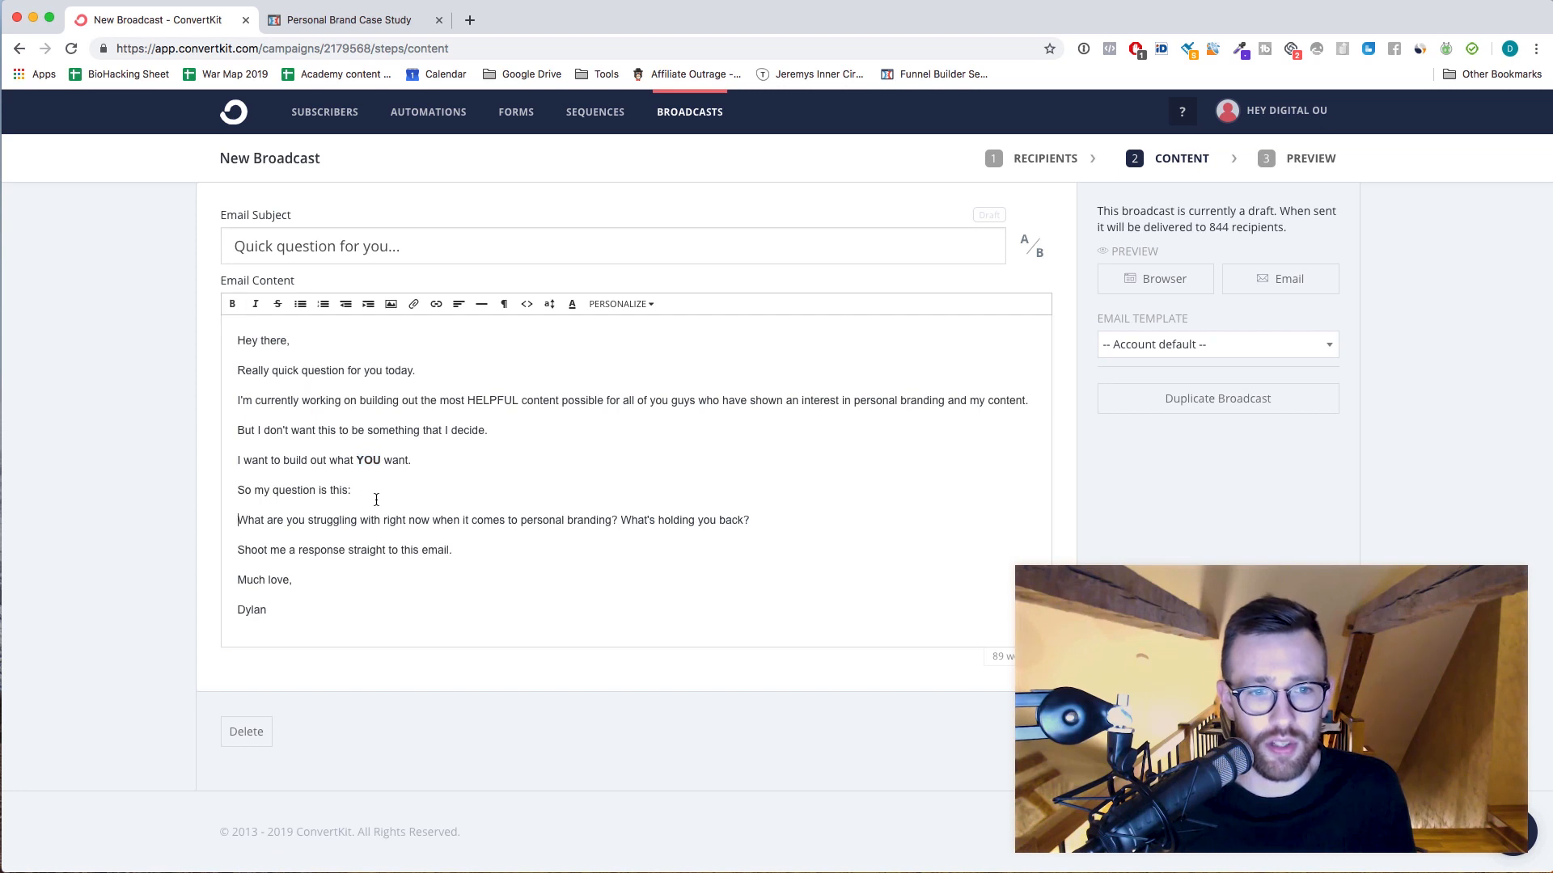
Make the whole paragraph asking what readers are struggling with and what is holding them back bold.
drag(752, 520, 235, 520)
click(232, 304)
click(802, 524)
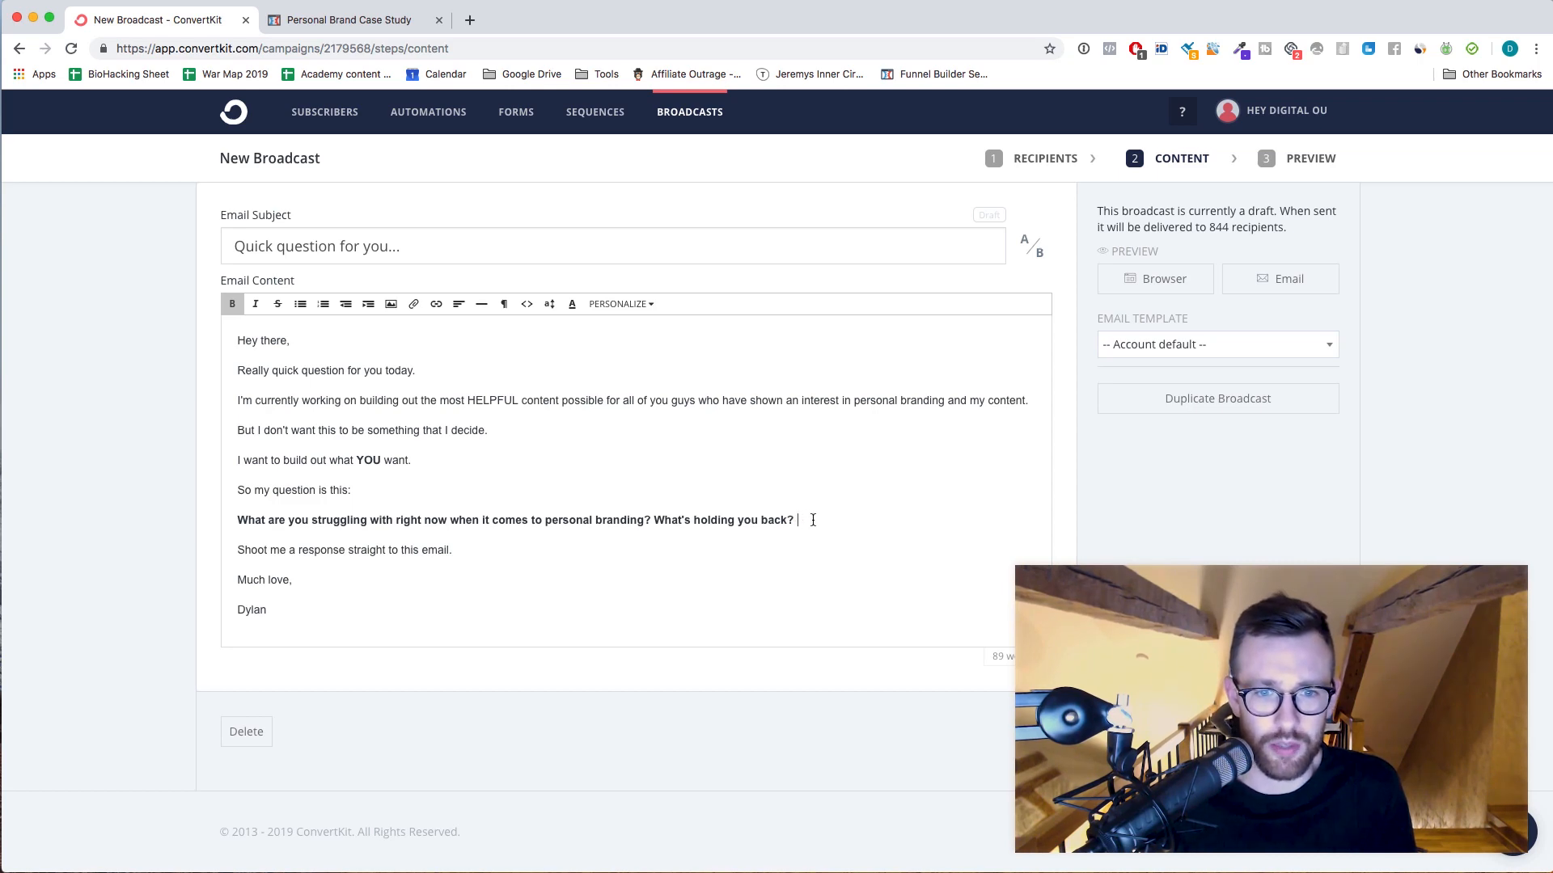
Replace the second bold question, "What's holding you back?", with "What would you like to learn?".
drag(809, 520, 685, 522)
key(BackSpace)
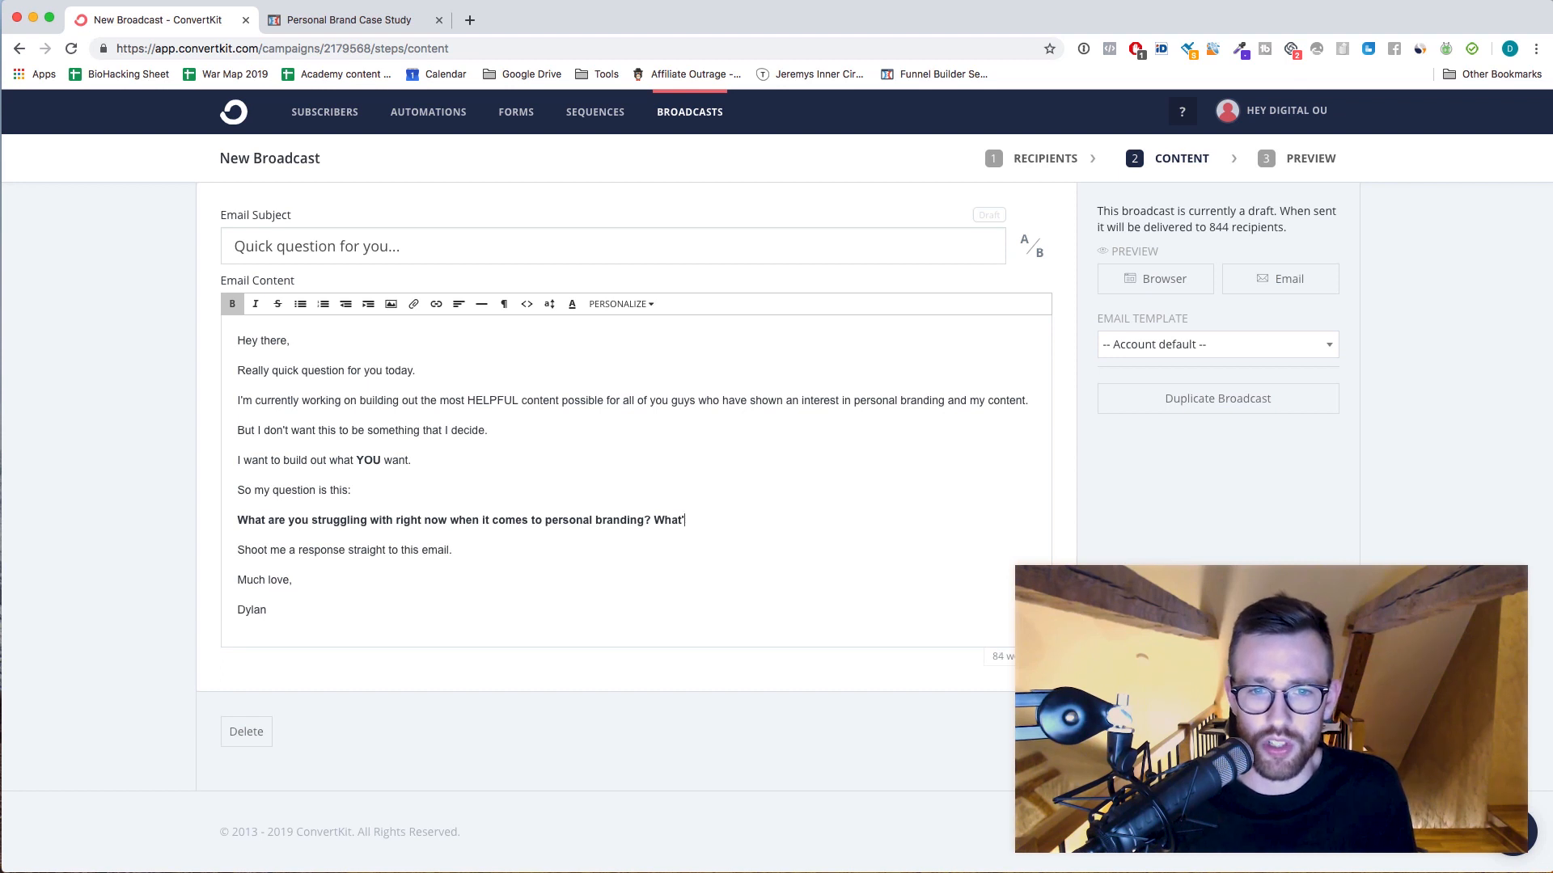
text(would you lik)
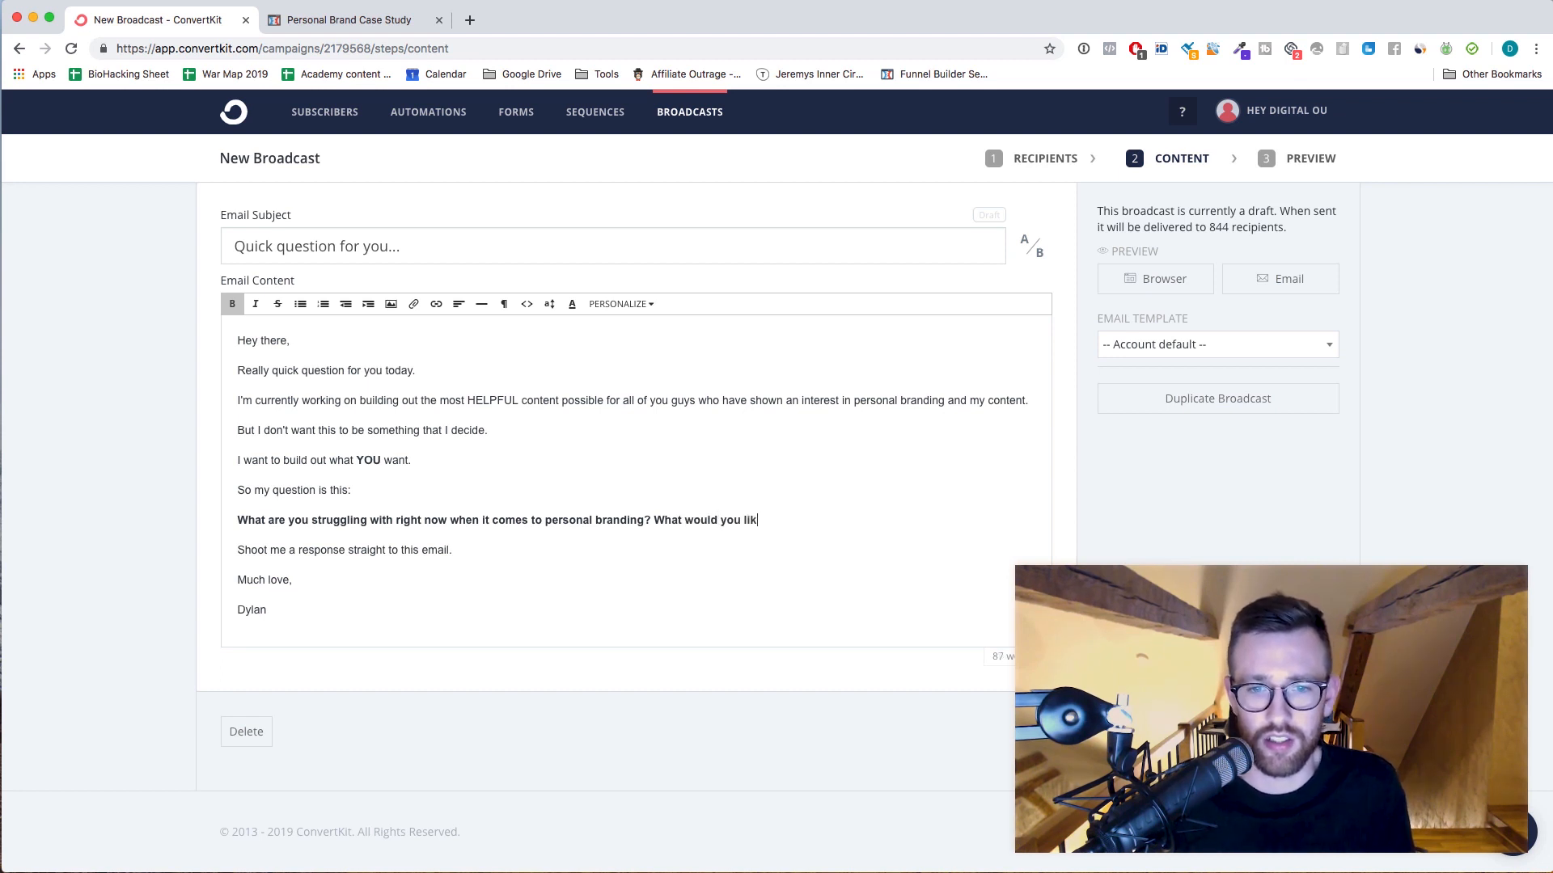
text(e to learn?)
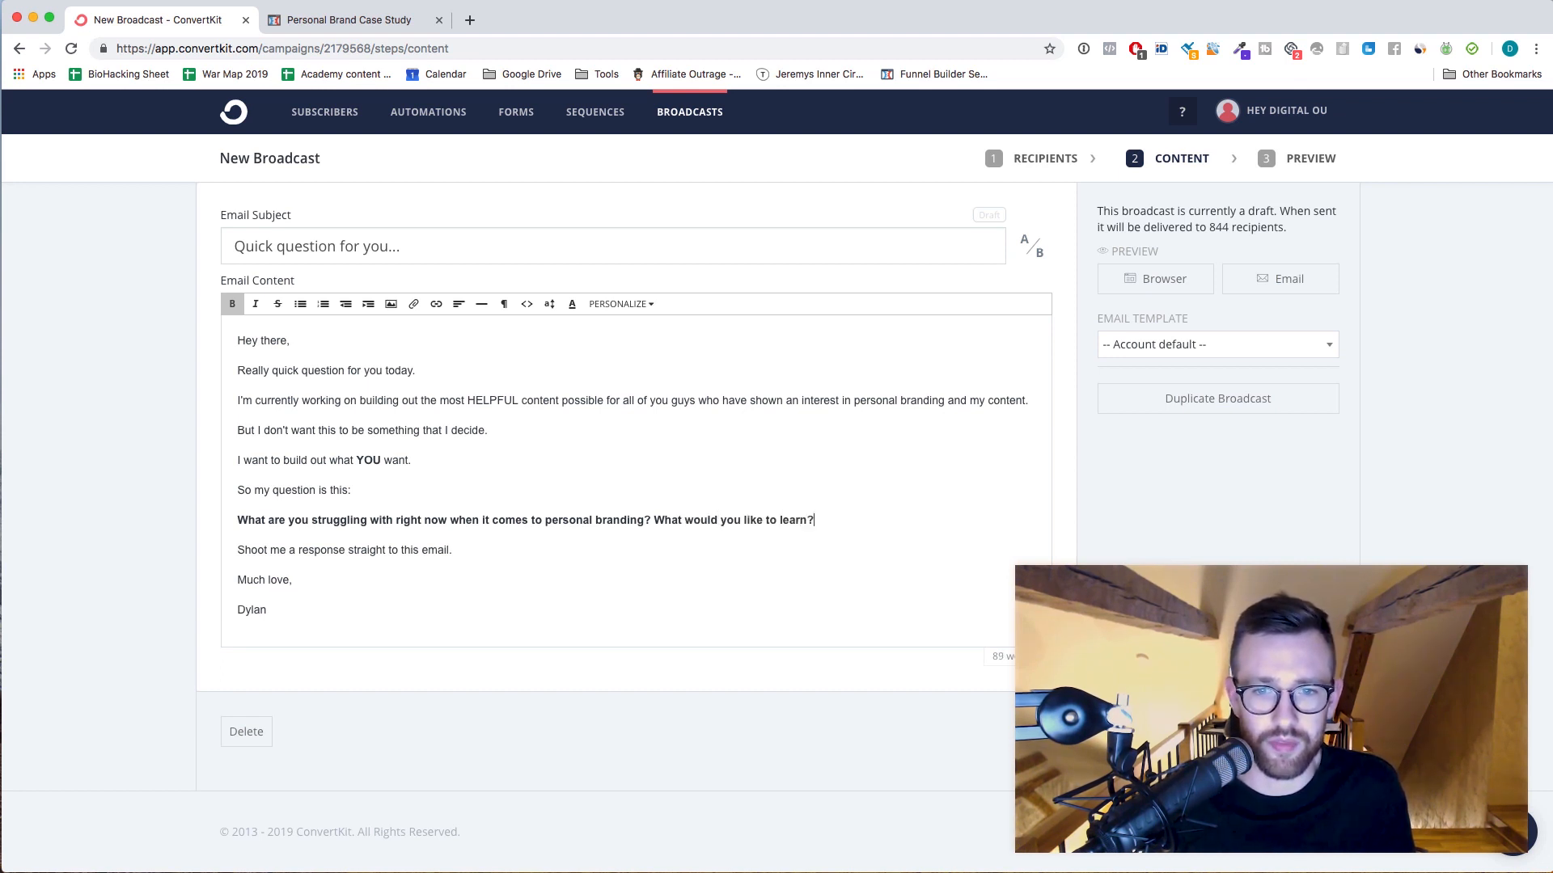
click(516, 578)
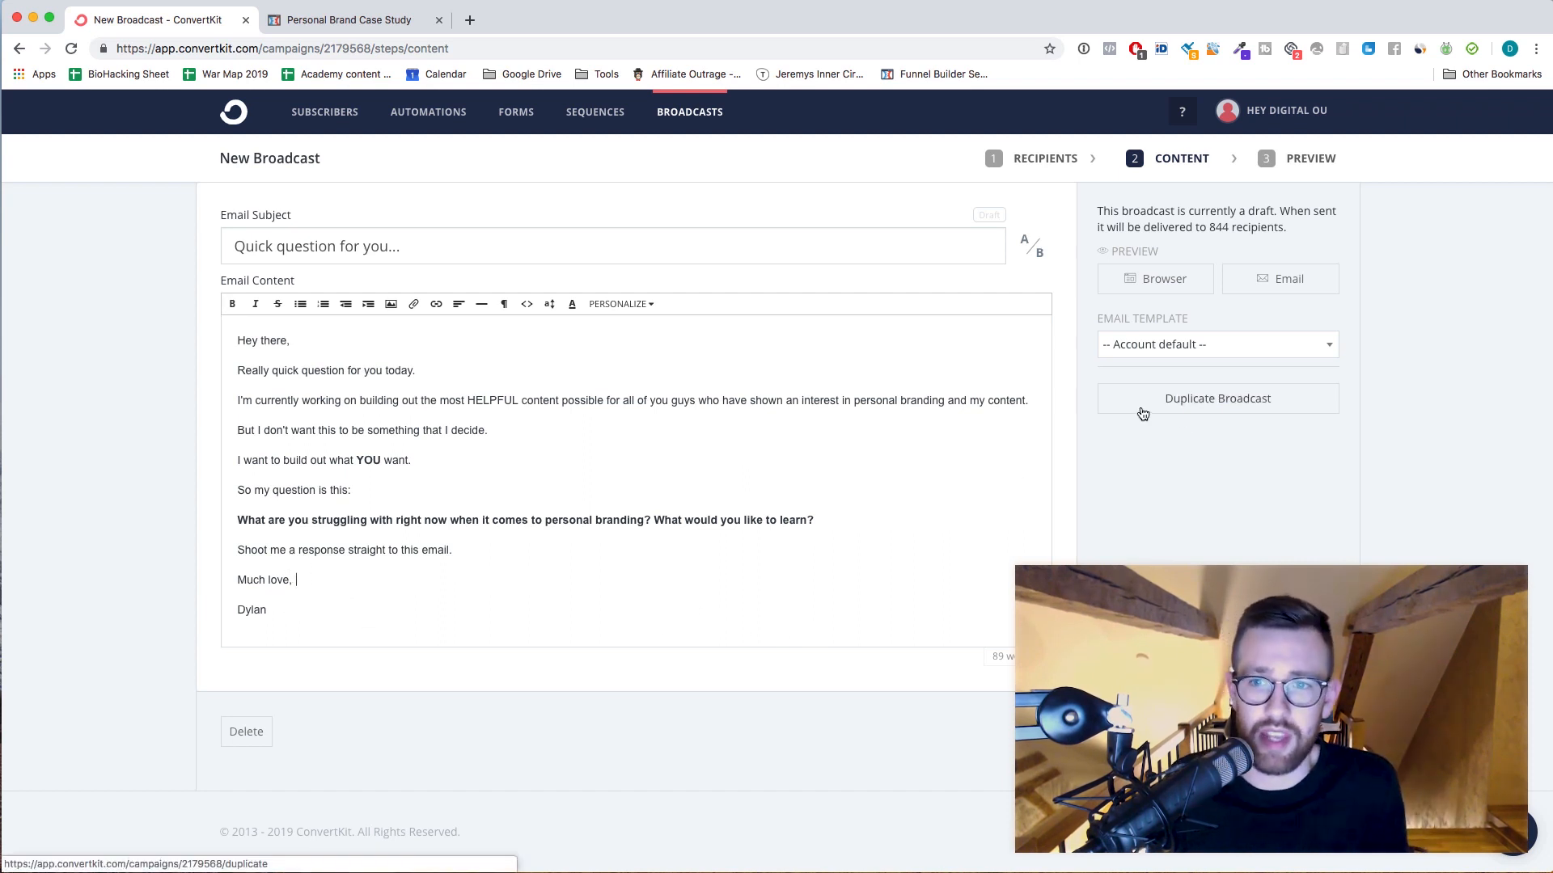
Proceed to the broadcast preview and send the "Quick question for you..." email immediately, confirming the send.
click(1294, 732)
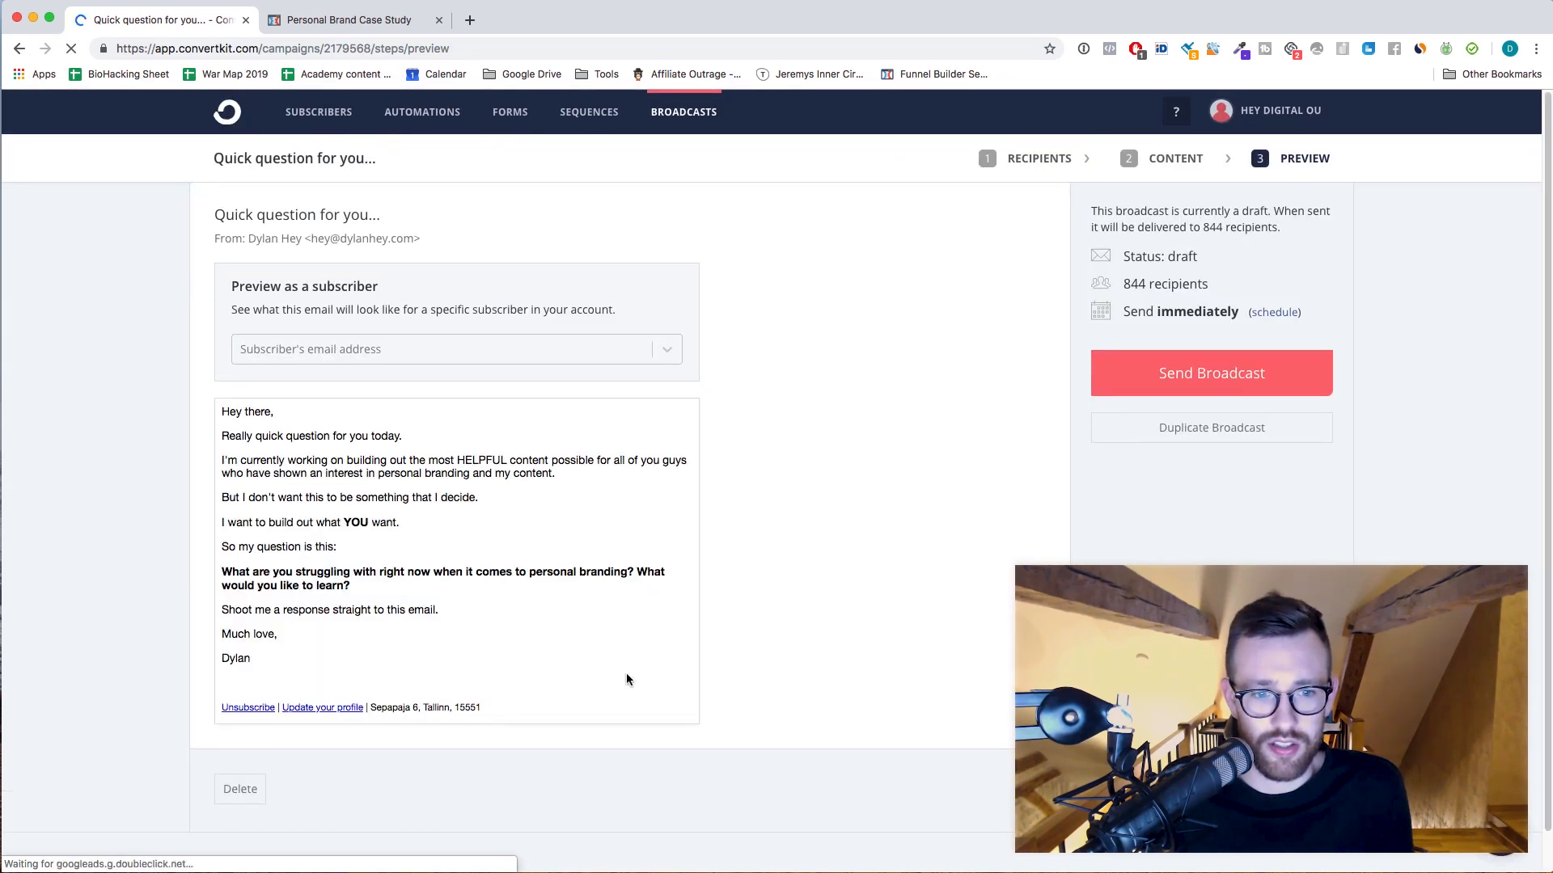
click(1177, 384)
click(860, 313)
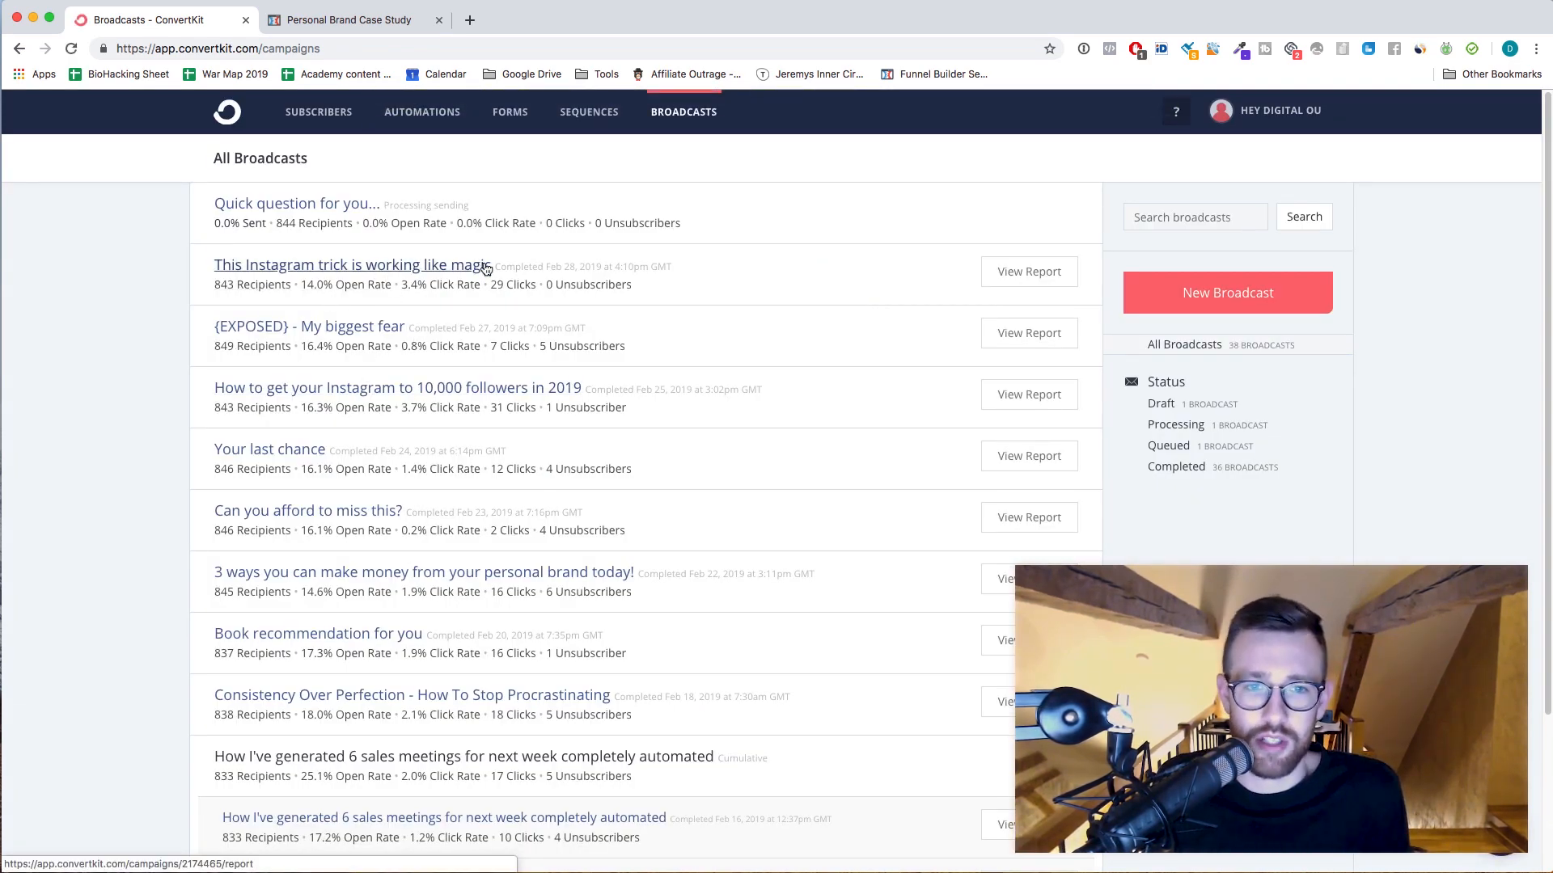
Look through the broadcasts list, then open the subscribers overview and close the Personal Brand Case Study browser tab.
scroll(440, 529, down, 1)
scroll(440, 528, down, 5)
scroll(441, 514, up, 5)
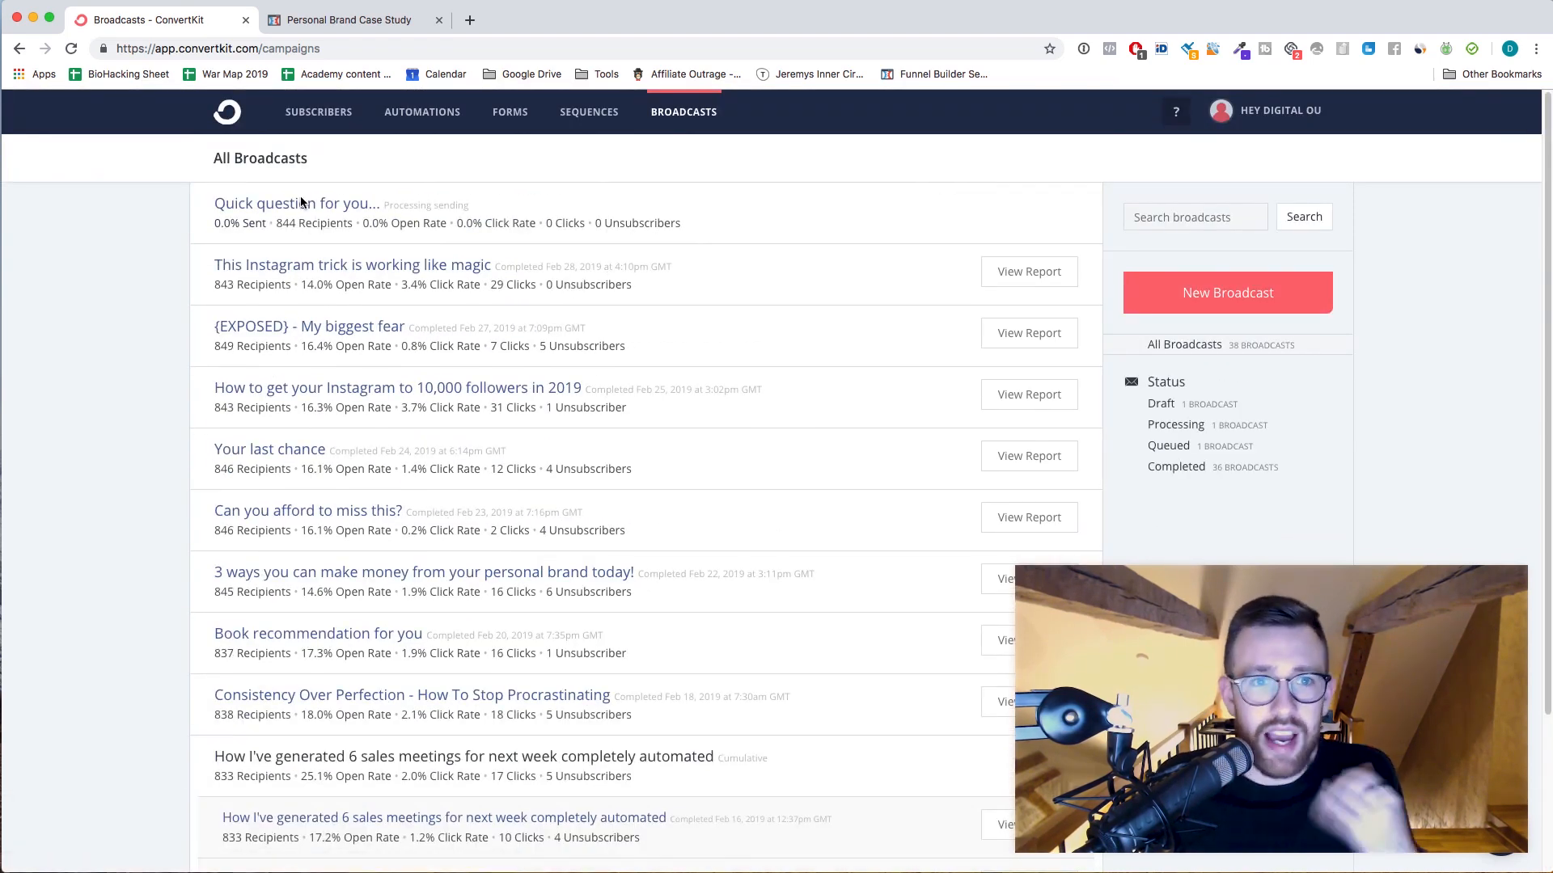
click(327, 121)
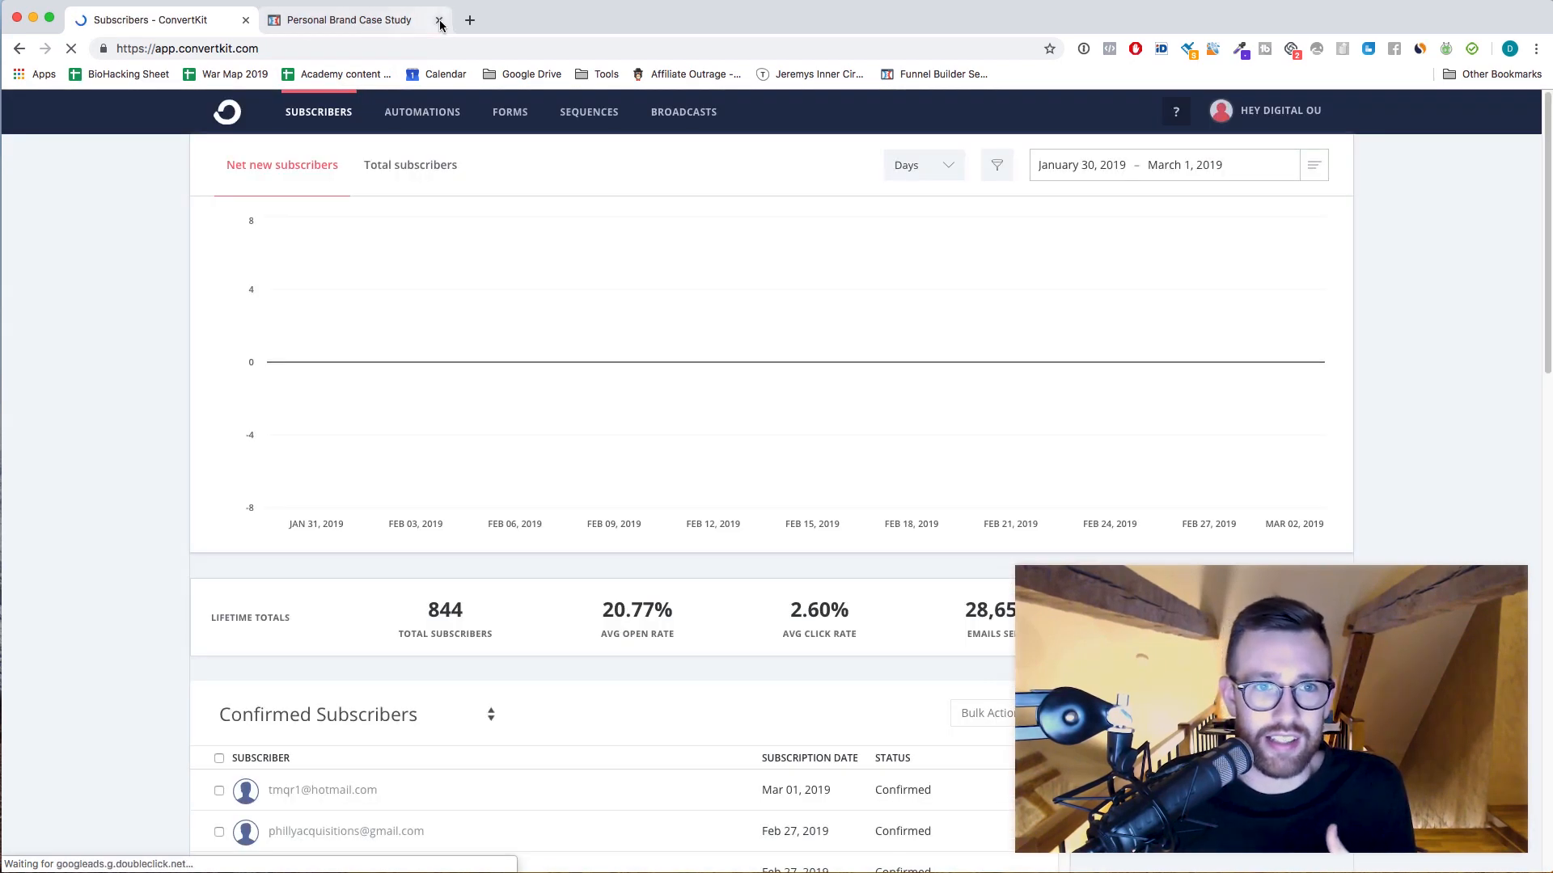
click(439, 20)
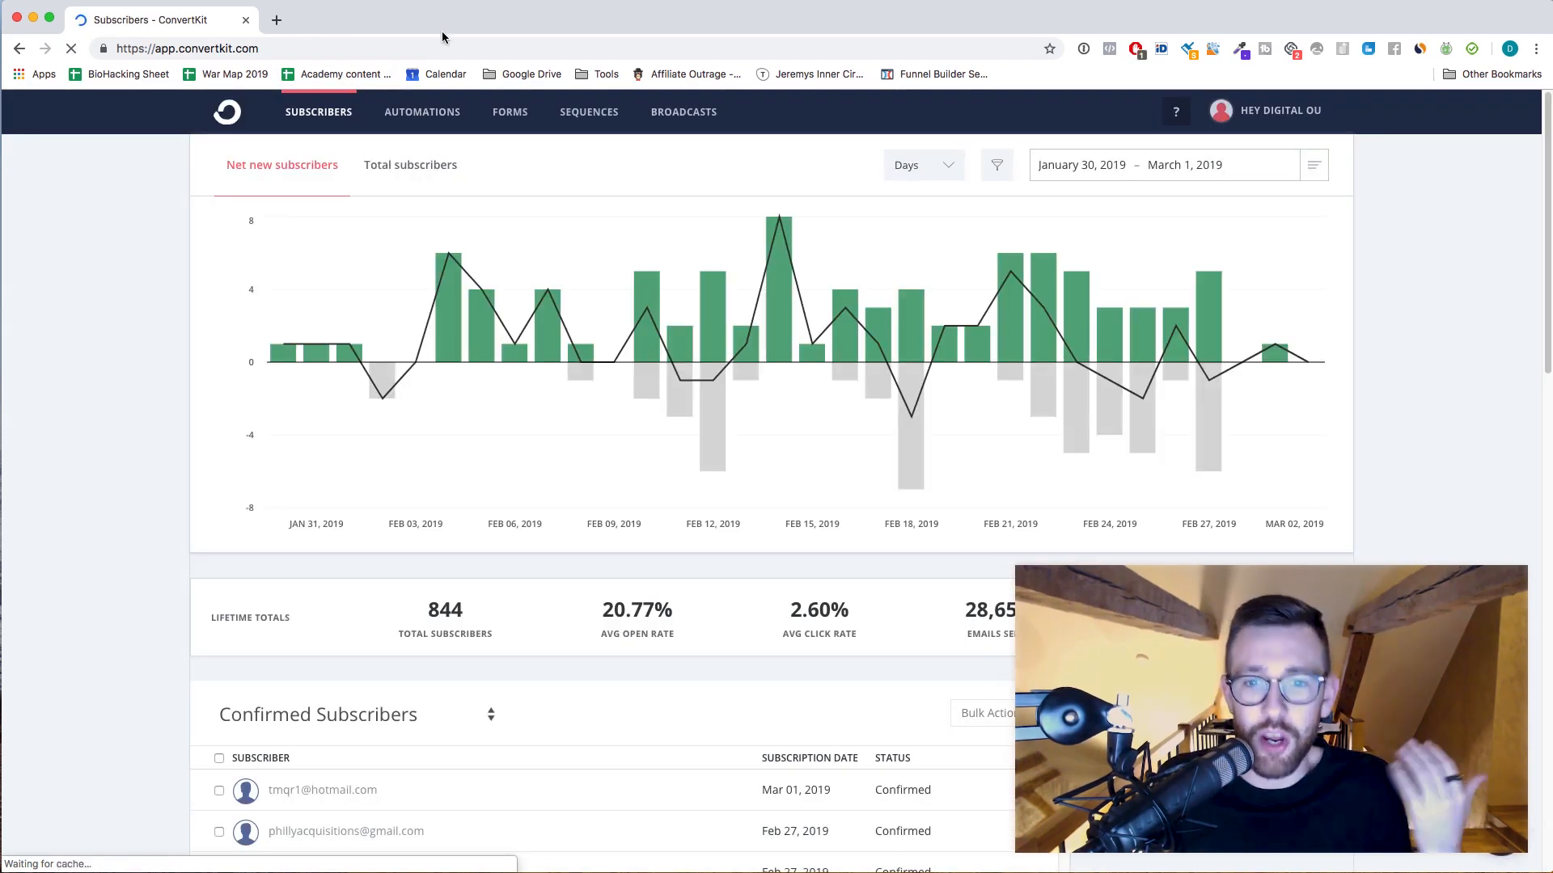